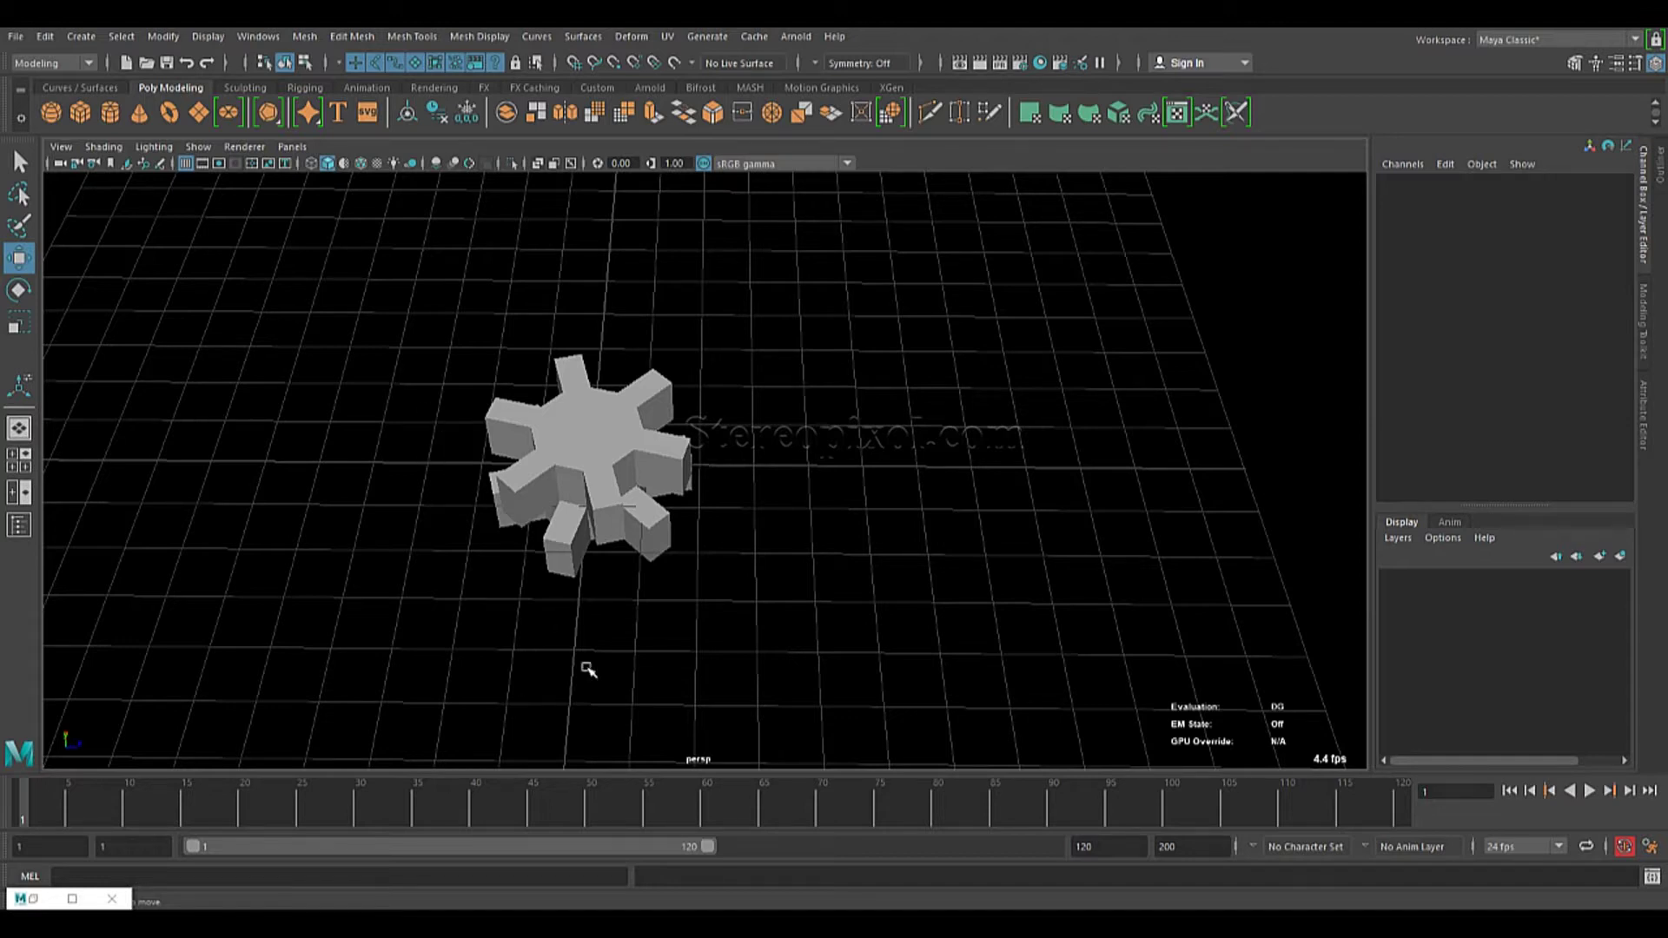
Duplicate the gear and move the copy about 4.3 units along Z, beside the original.
{"action": "left_click_drag", "start_coordinate": [723, 536], "coordinate": [627, 514], "text": "alt"}
{"action": "left_click_drag", "start_coordinate": [550, 373], "coordinate": [806, 645]}
{"action": "mouse_move", "coordinate": [806, 644]}
{"action": "left_mouse_down", "text": "alt"}
{"action": "mouse_move", "coordinate": [733, 625]}
{"action": "mouse_move", "coordinate": [789, 625]}
{"action": "left_mouse_up", "text": "alt"}
{"action": "key", "text": "alt+shift+d"}
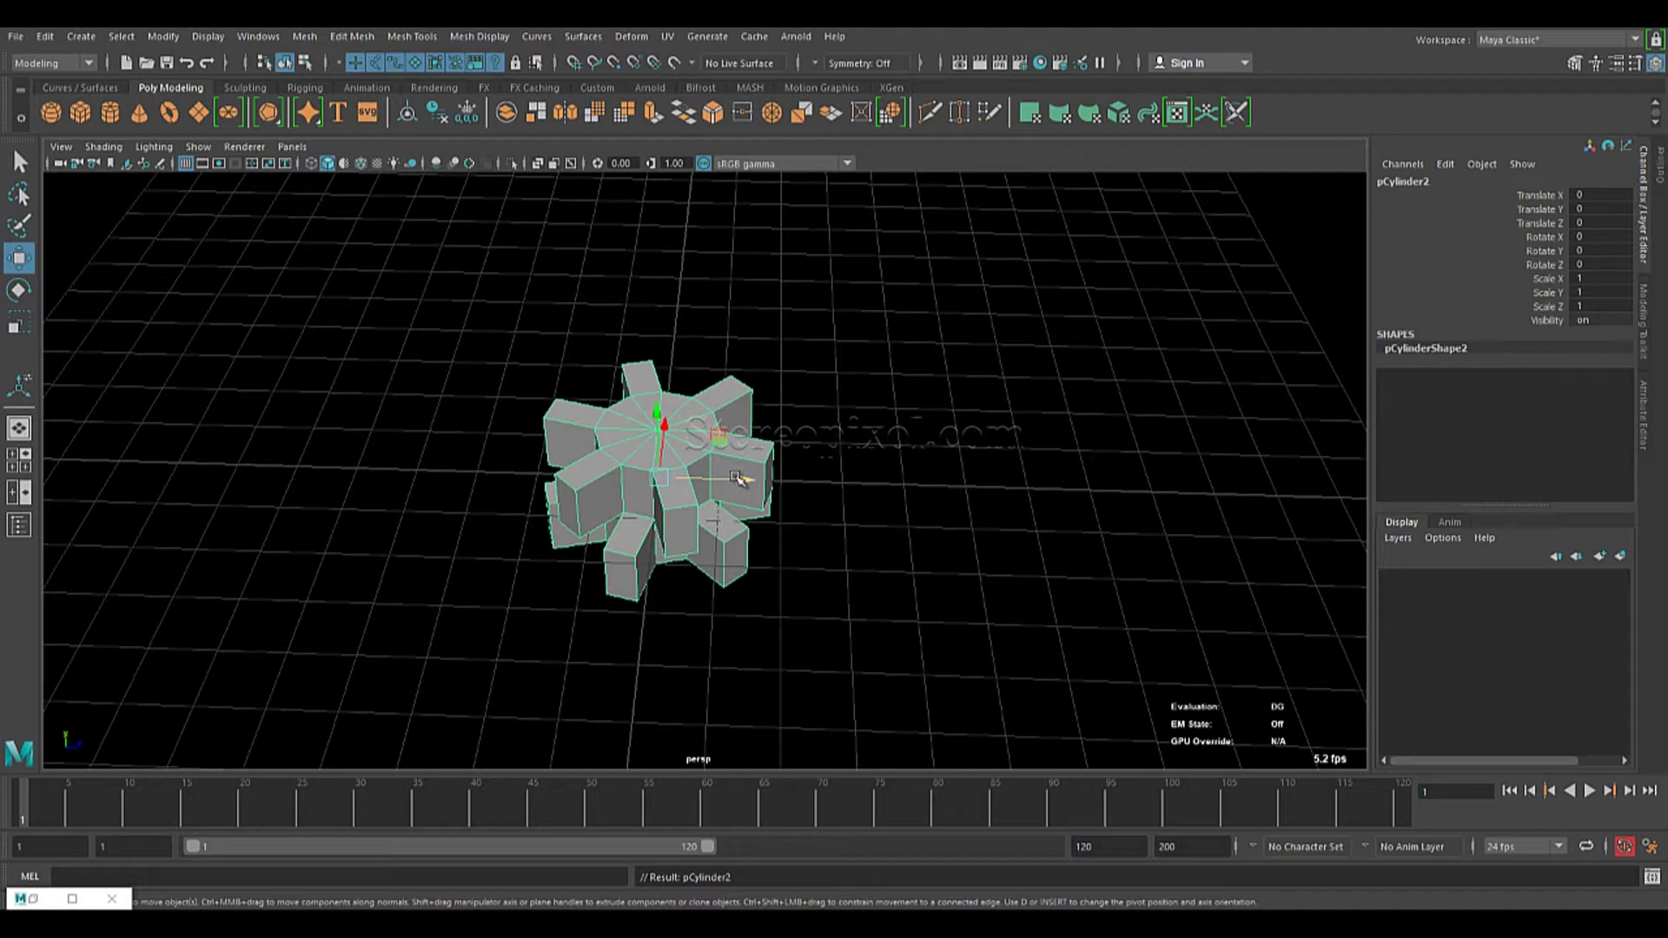
{"action": "mouse_move", "coordinate": [736, 480]}
{"action": "left_mouse_down", "text": "shift"}
{"action": "mouse_move", "coordinate": [1132, 484]}
{"action": "mouse_move", "coordinate": [1013, 484]}
{"action": "mouse_move", "coordinate": [1001, 508]}
{"action": "left_mouse_up", "text": "shift"}
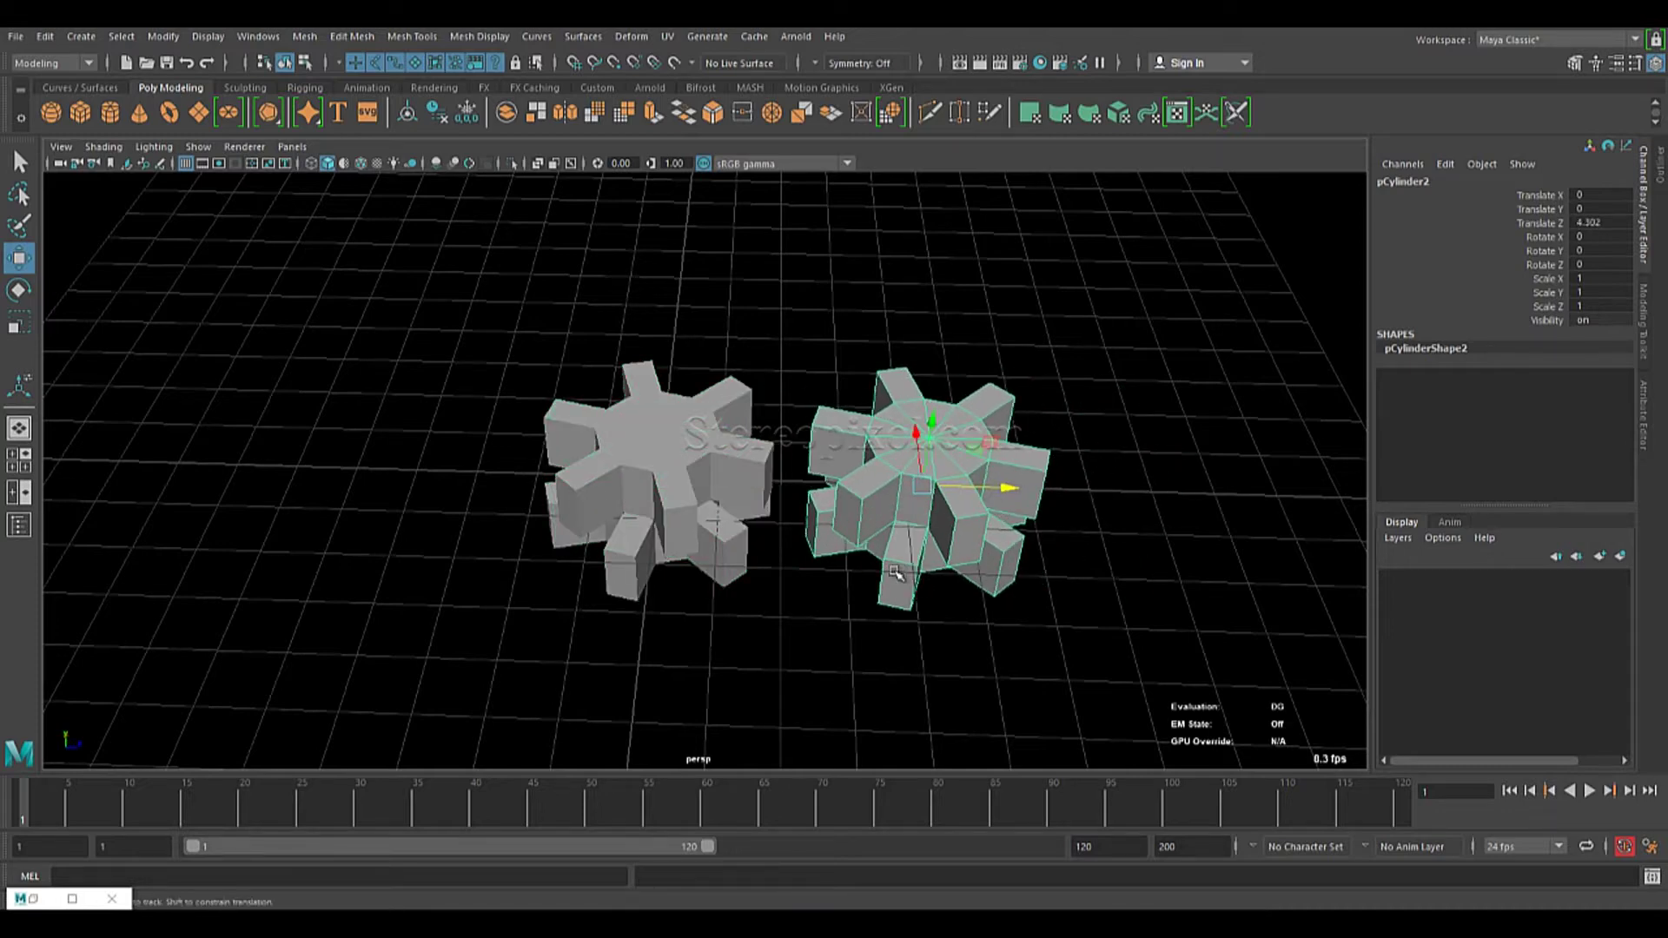
{"action": "left_click_drag", "start_coordinate": [836, 542], "coordinate": [849, 608], "text": "alt"}
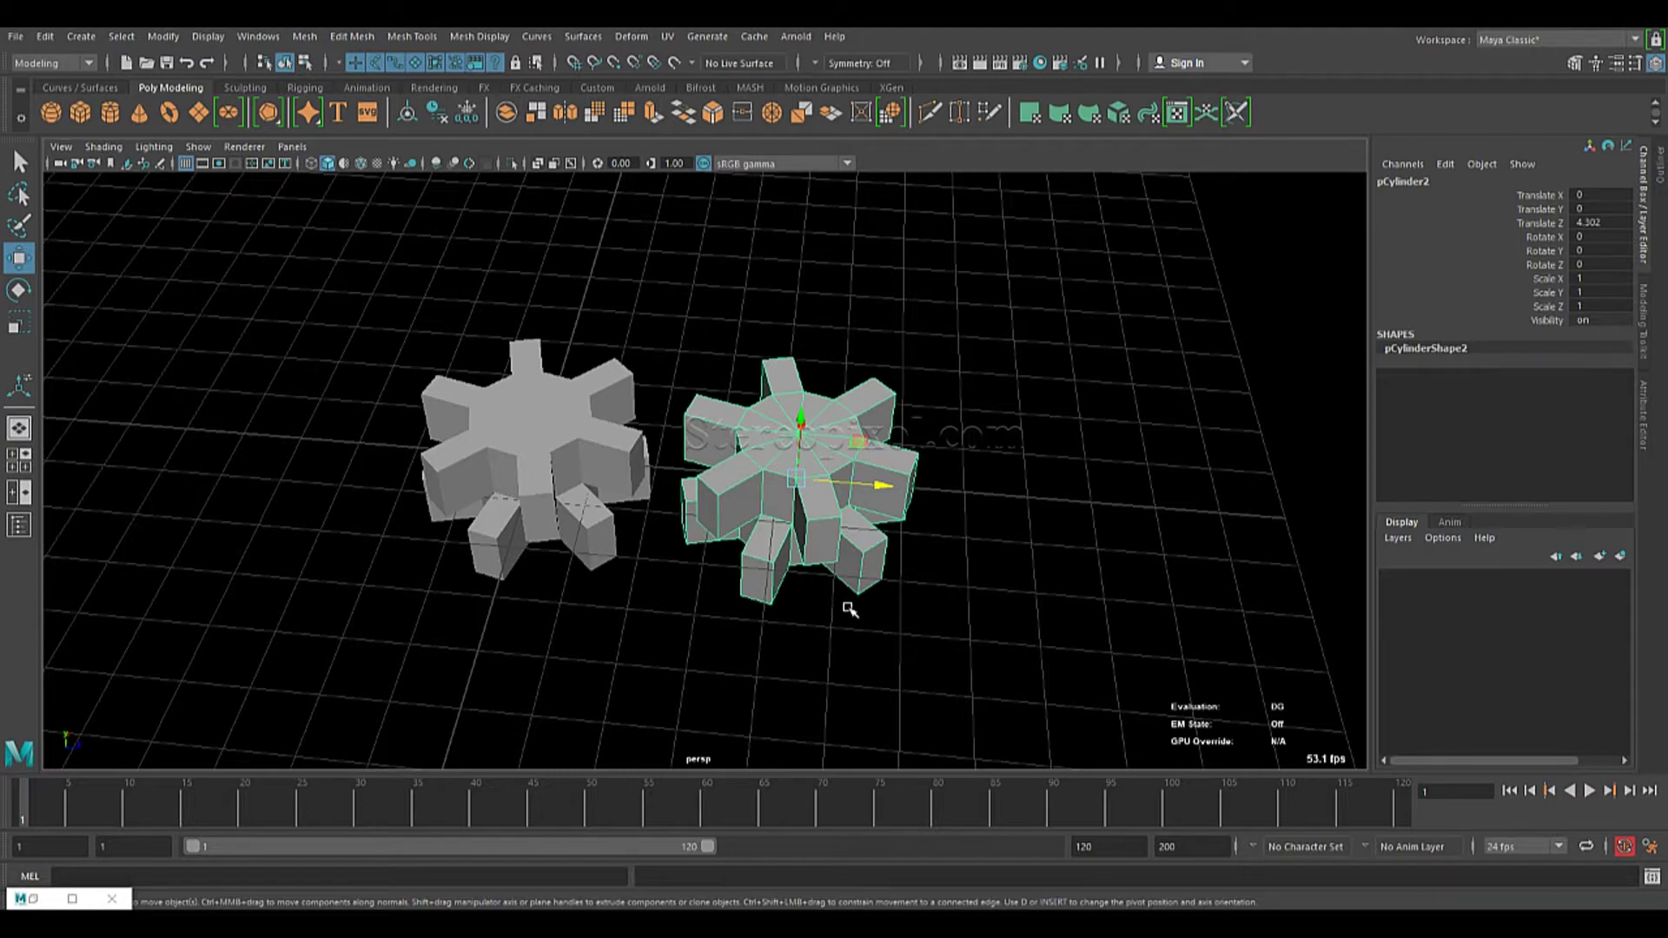
{"action": "left_click_drag", "start_coordinate": [769, 573], "coordinate": [802, 569], "text": "alt"}
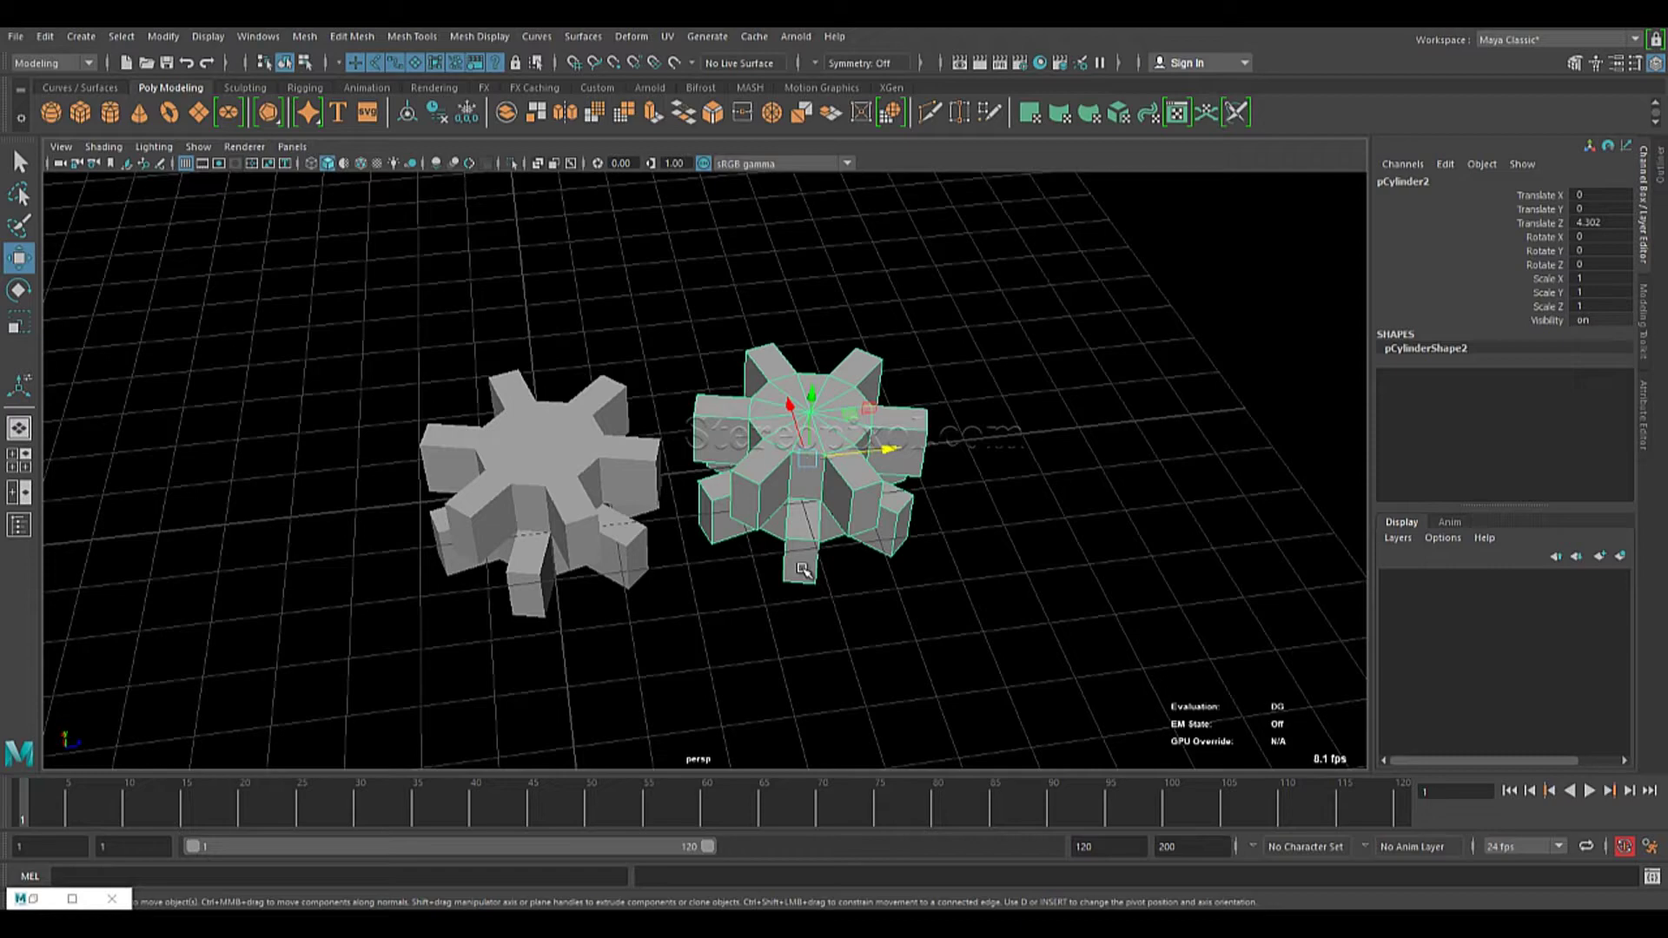
{"action": "mouse_move", "coordinate": [882, 584]}
{"action": "left_mouse_down", "text": "alt"}
{"action": "mouse_move", "coordinate": [794, 630]}
{"action": "mouse_move", "coordinate": [850, 591]}
{"action": "left_mouse_up", "text": "alt"}
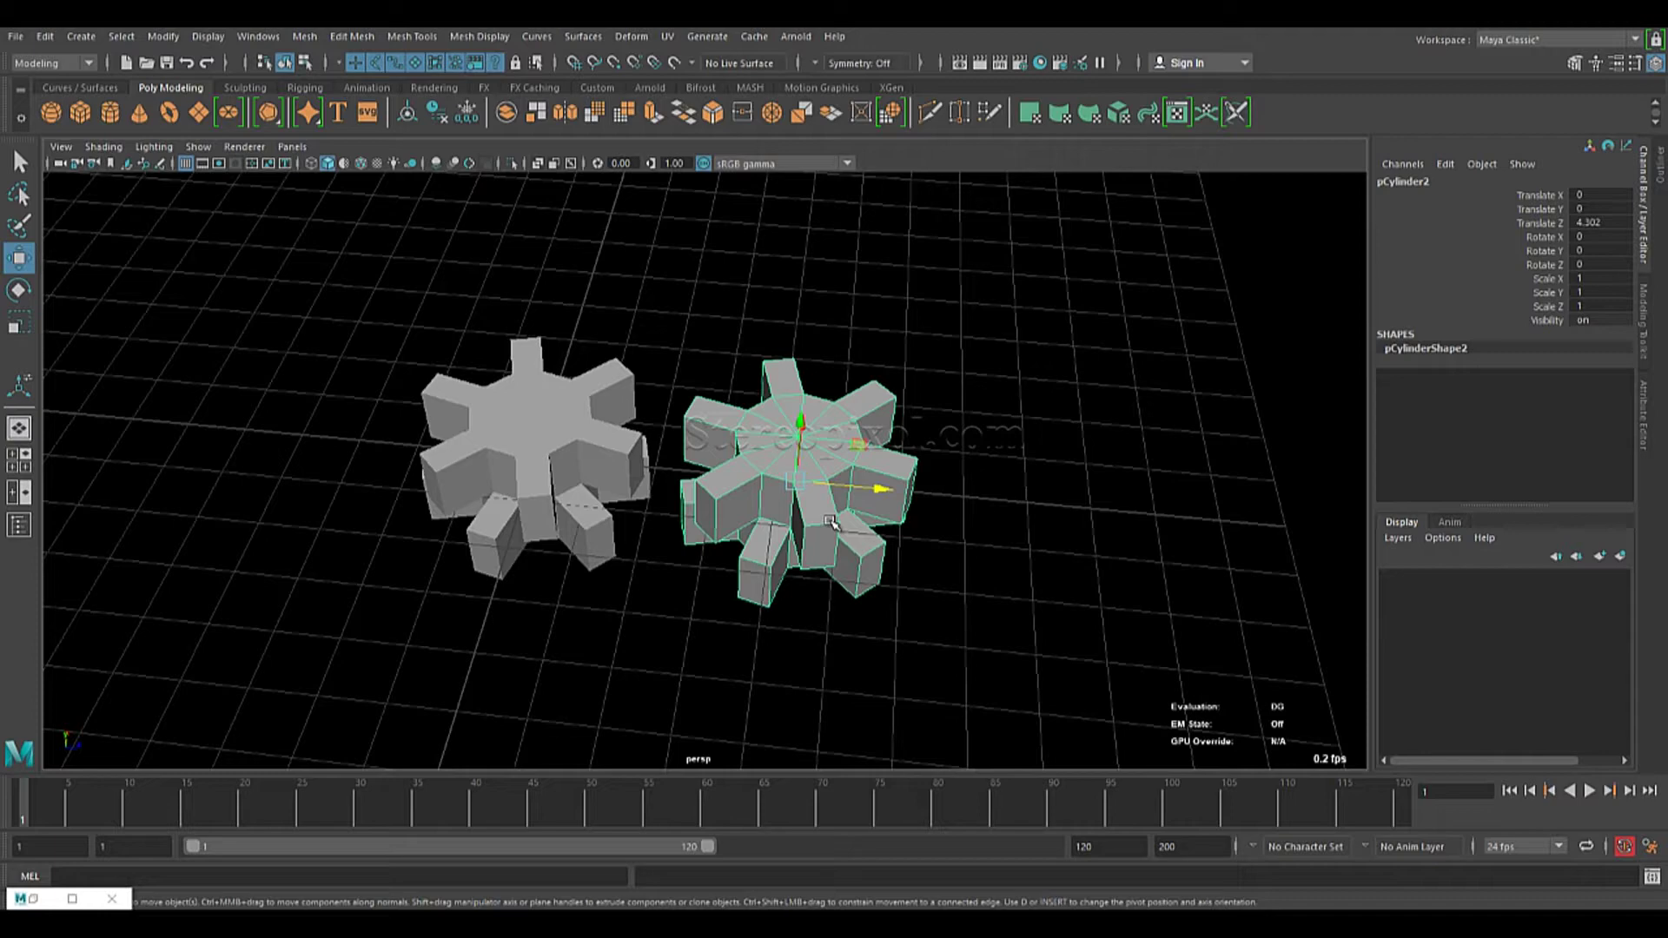
Delete the duplicated gear, keeping only the original.
{"action": "key", "text": "Delete"}
{"action": "left_click_drag", "start_coordinate": [620, 398], "coordinate": [815, 502], "text": "alt"}
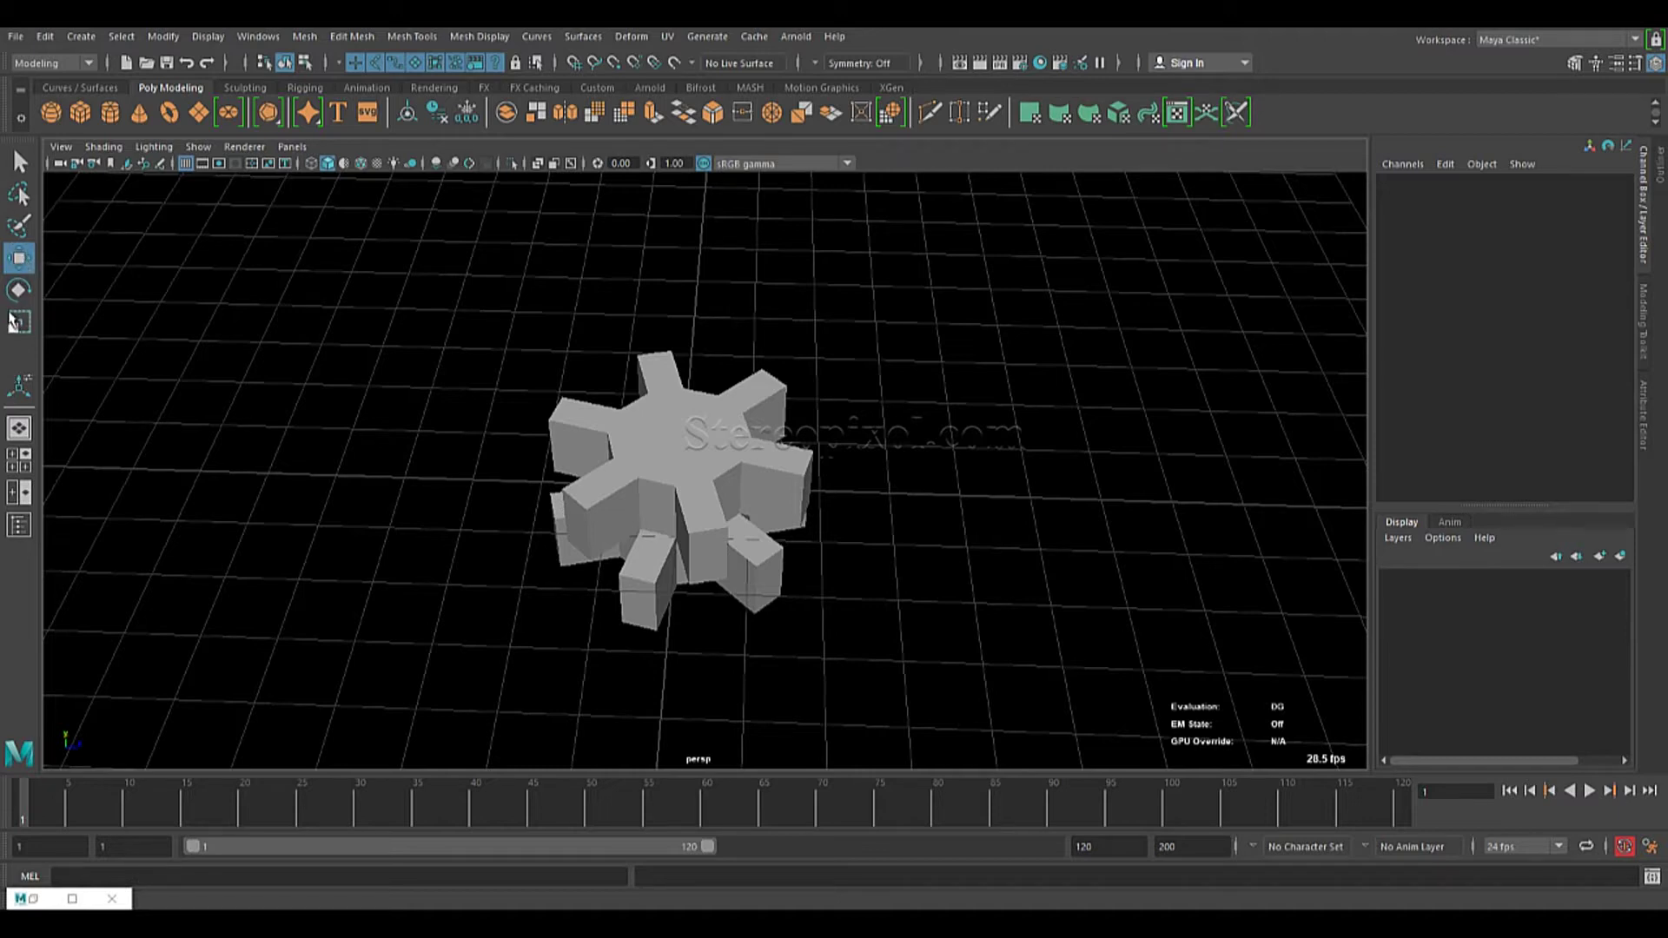
In the Move Tool's Smart Duplicate Settings, enable Shift+Drag to Duplicate Objects with Geometry Type set to Copy.
{"action": "double_click", "coordinate": [18, 260]}
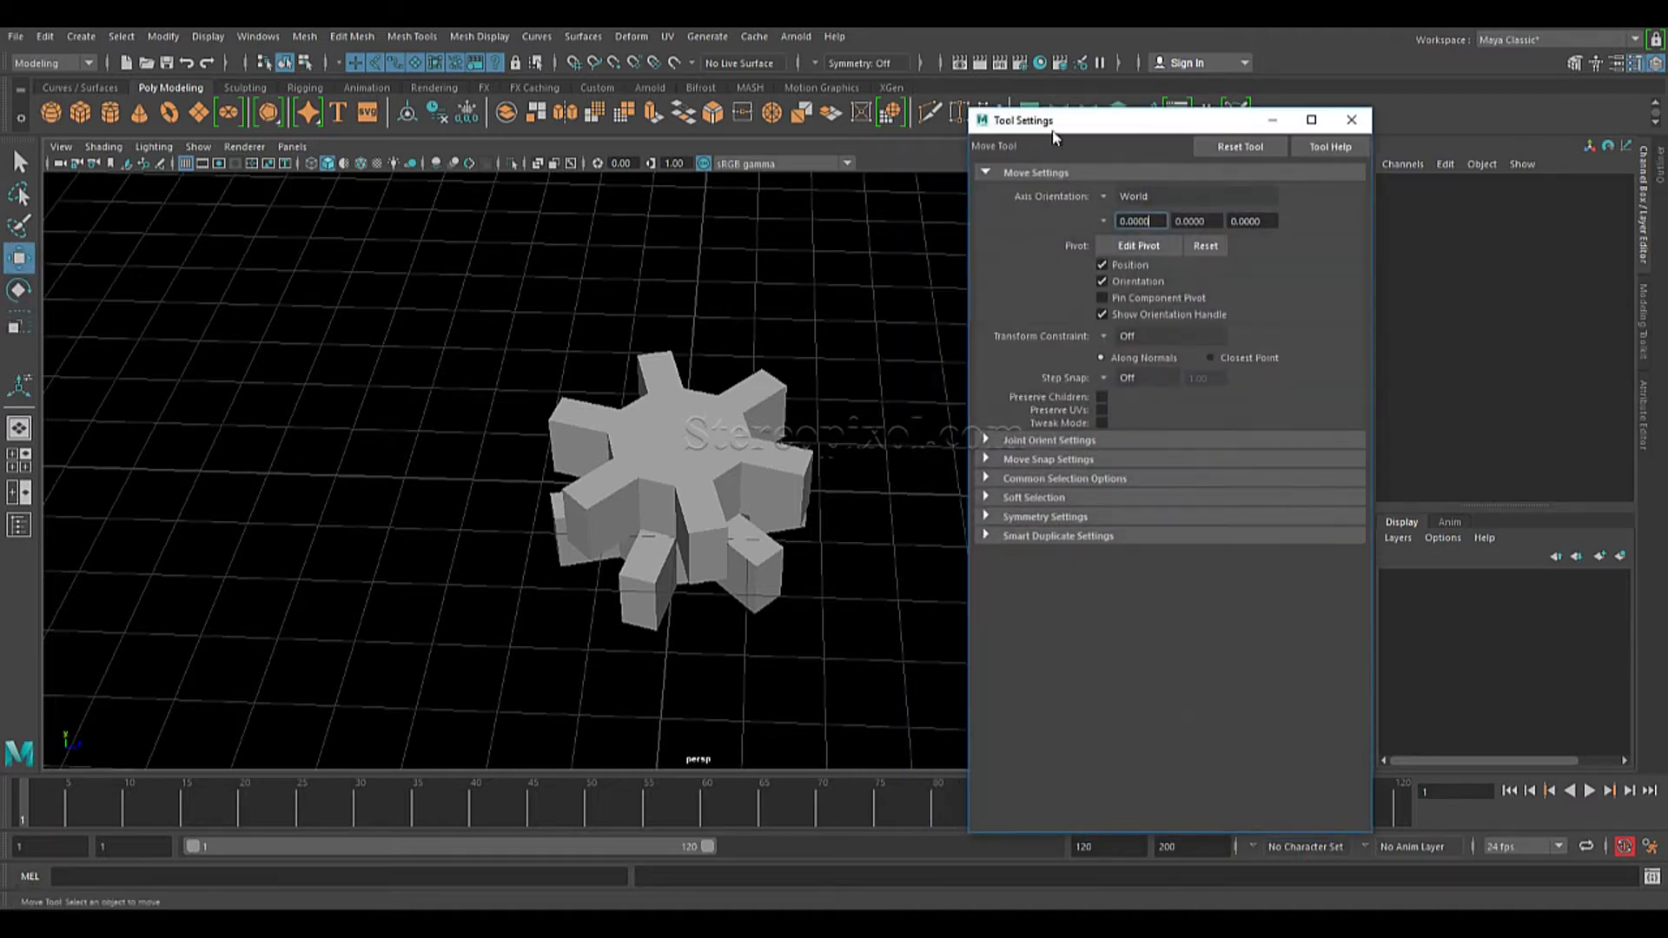
{"action": "left_click_drag", "start_coordinate": [1051, 128], "coordinate": [1030, 69]}
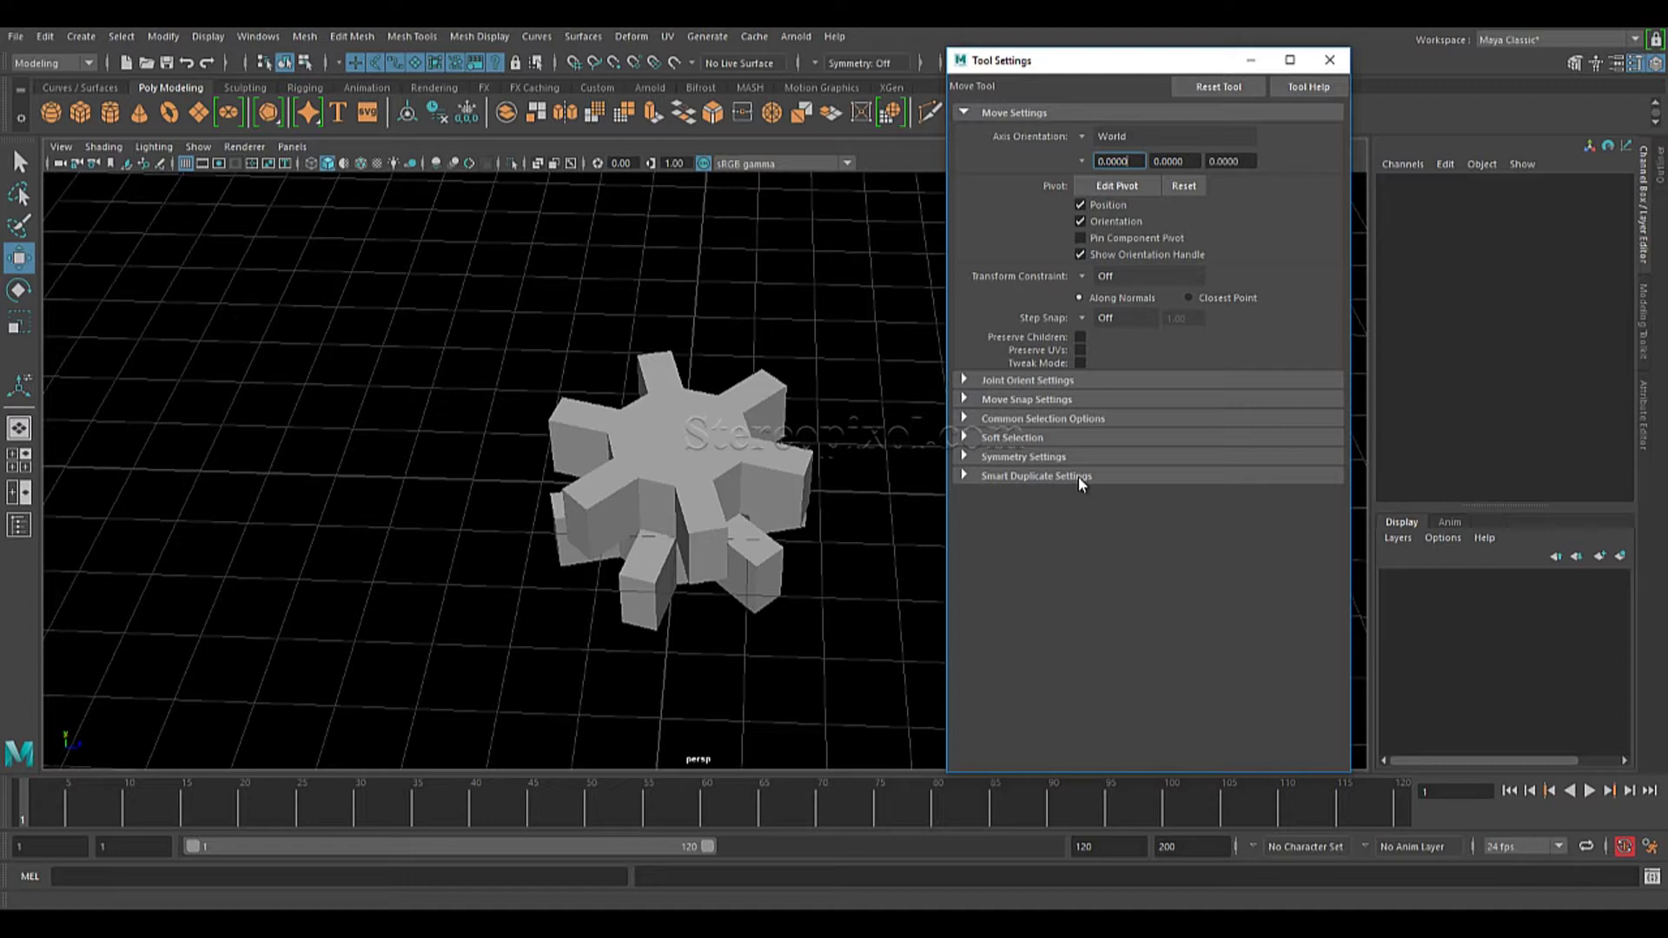
{"action": "left_click", "coordinate": [971, 476]}
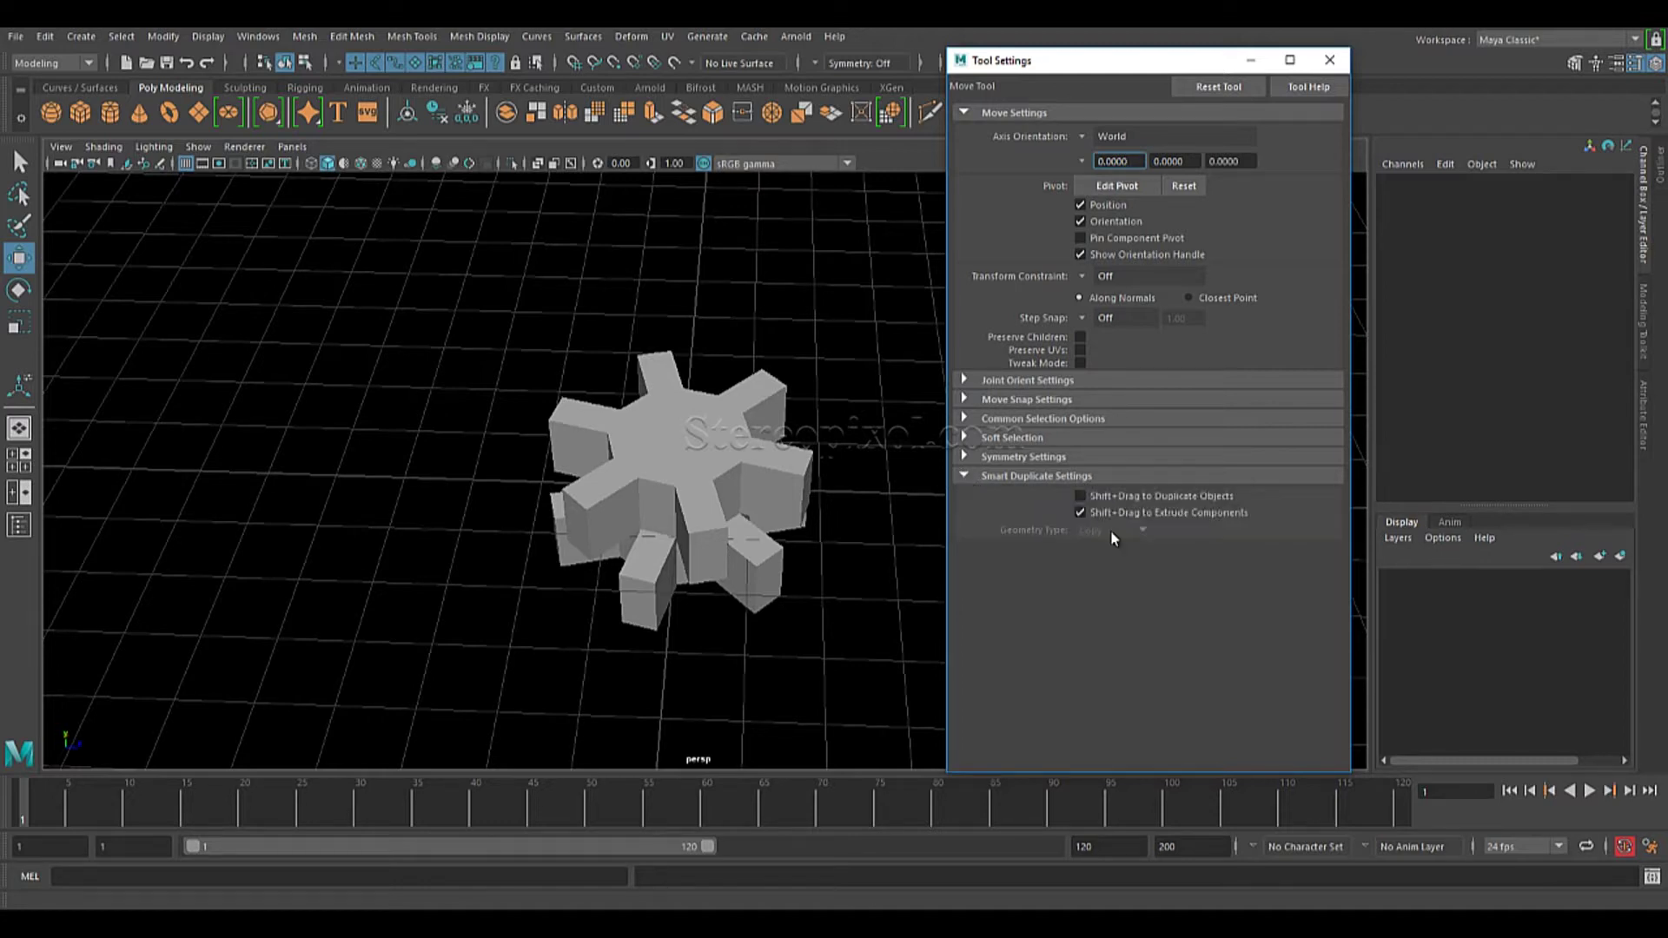
{"action": "left_click", "coordinate": [1102, 499]}
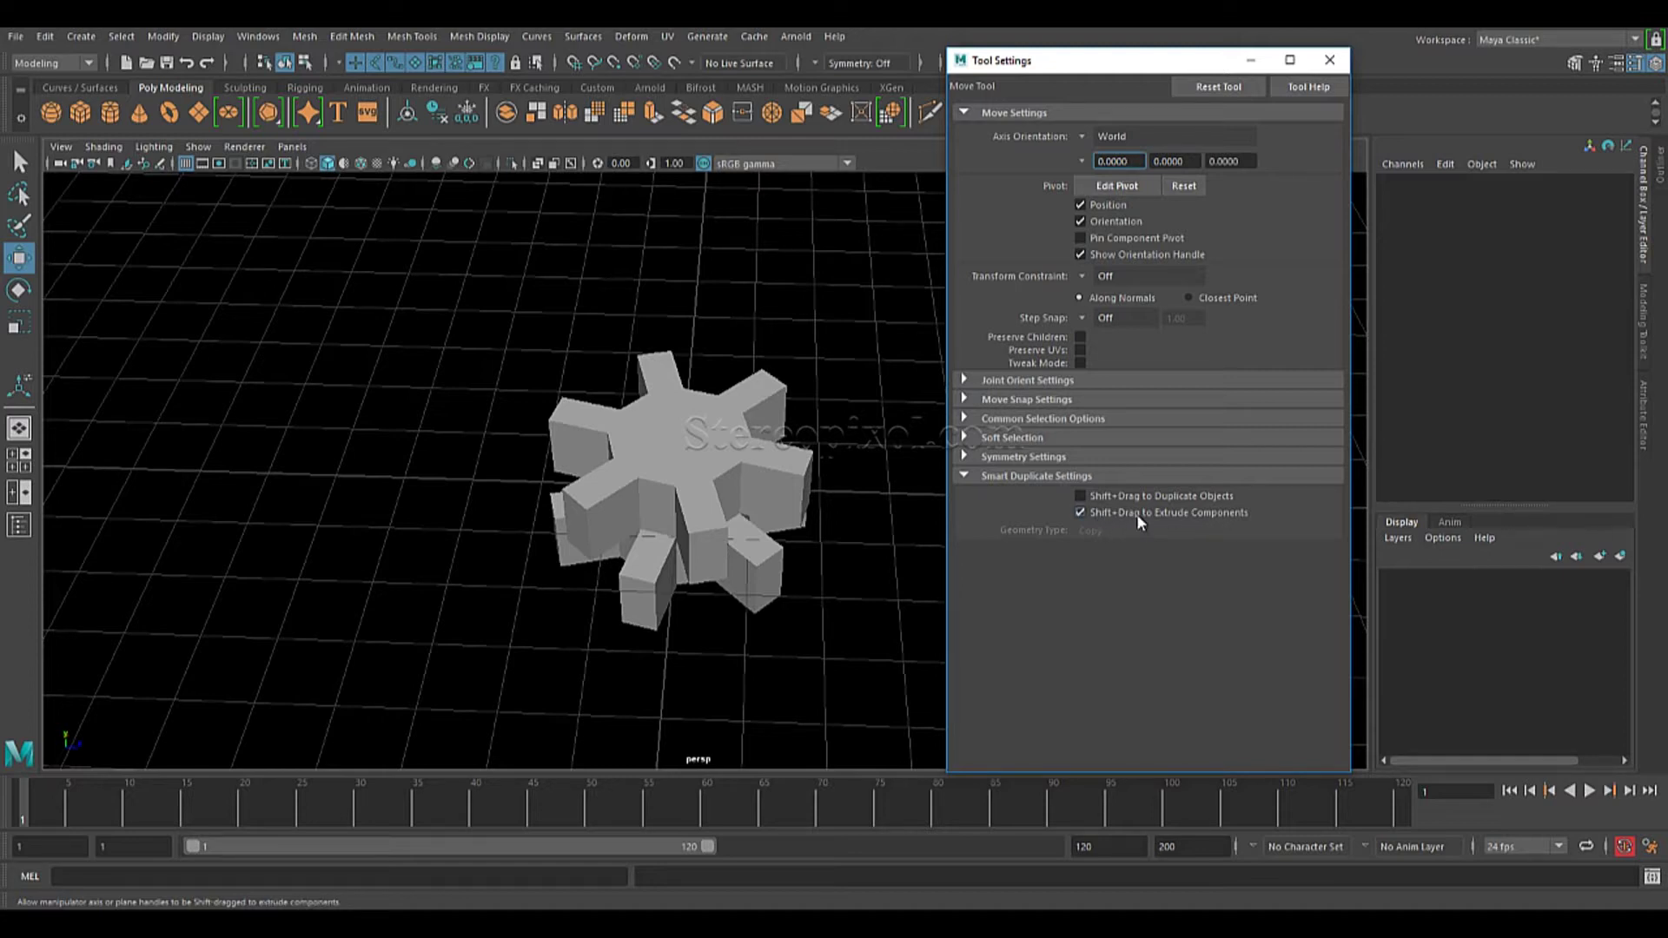
{"action": "left_click", "coordinate": [1209, 501]}
{"action": "left_click", "coordinate": [1185, 503]}
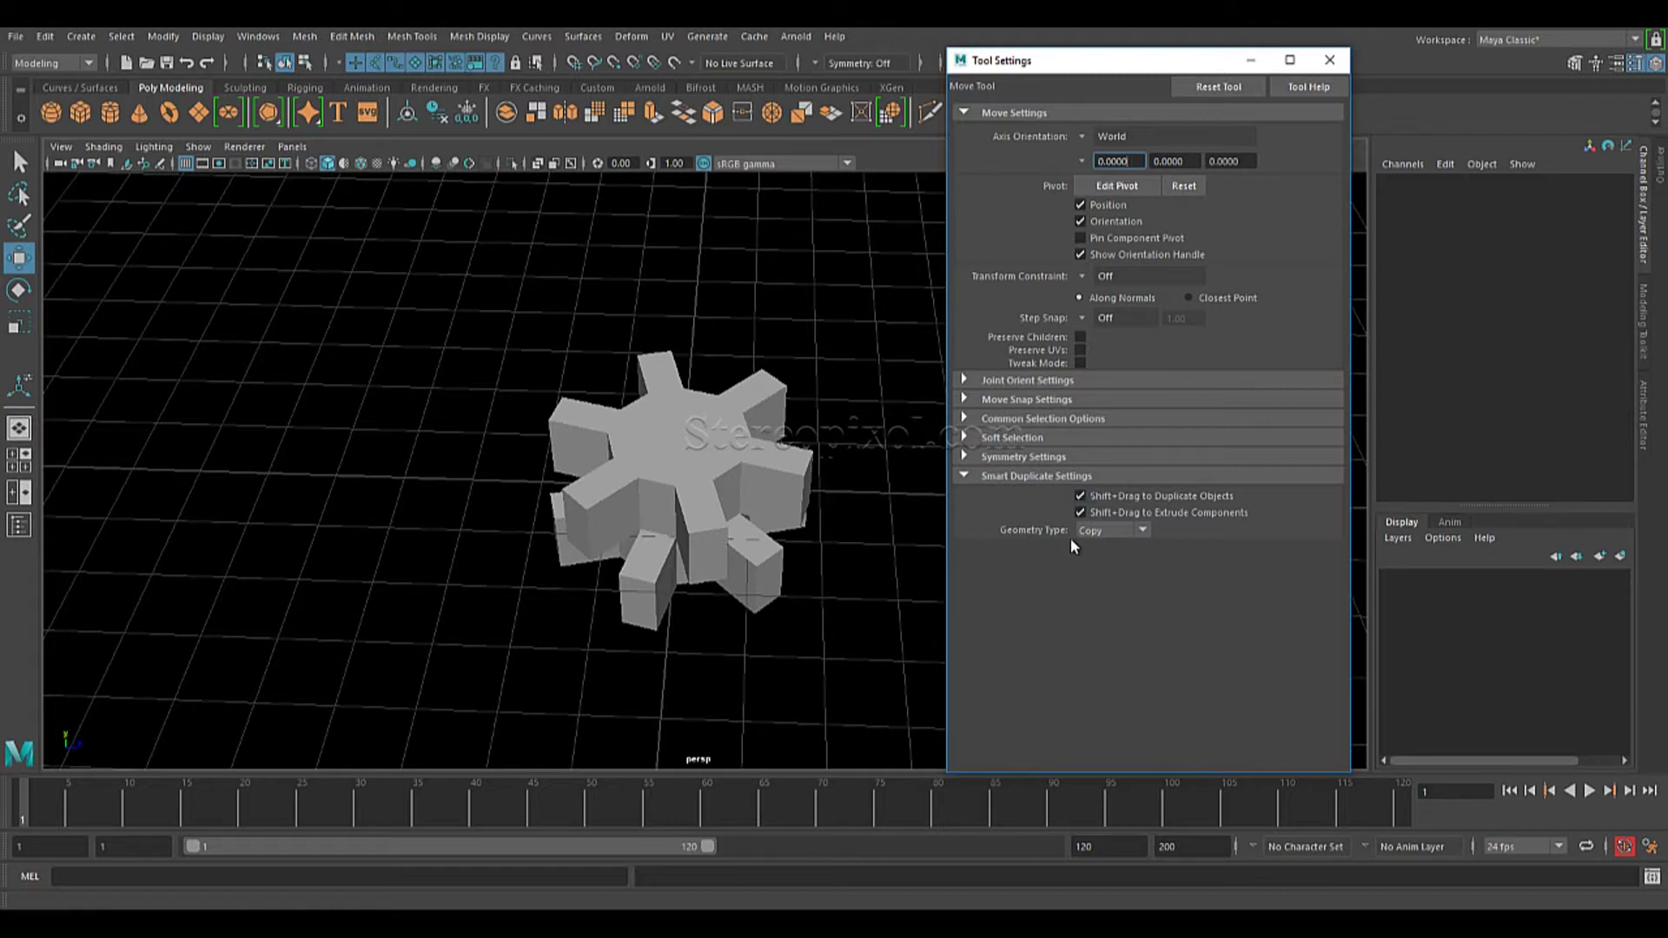
{"action": "left_click", "coordinate": [1141, 534]}
{"action": "left_click", "coordinate": [1096, 497]}
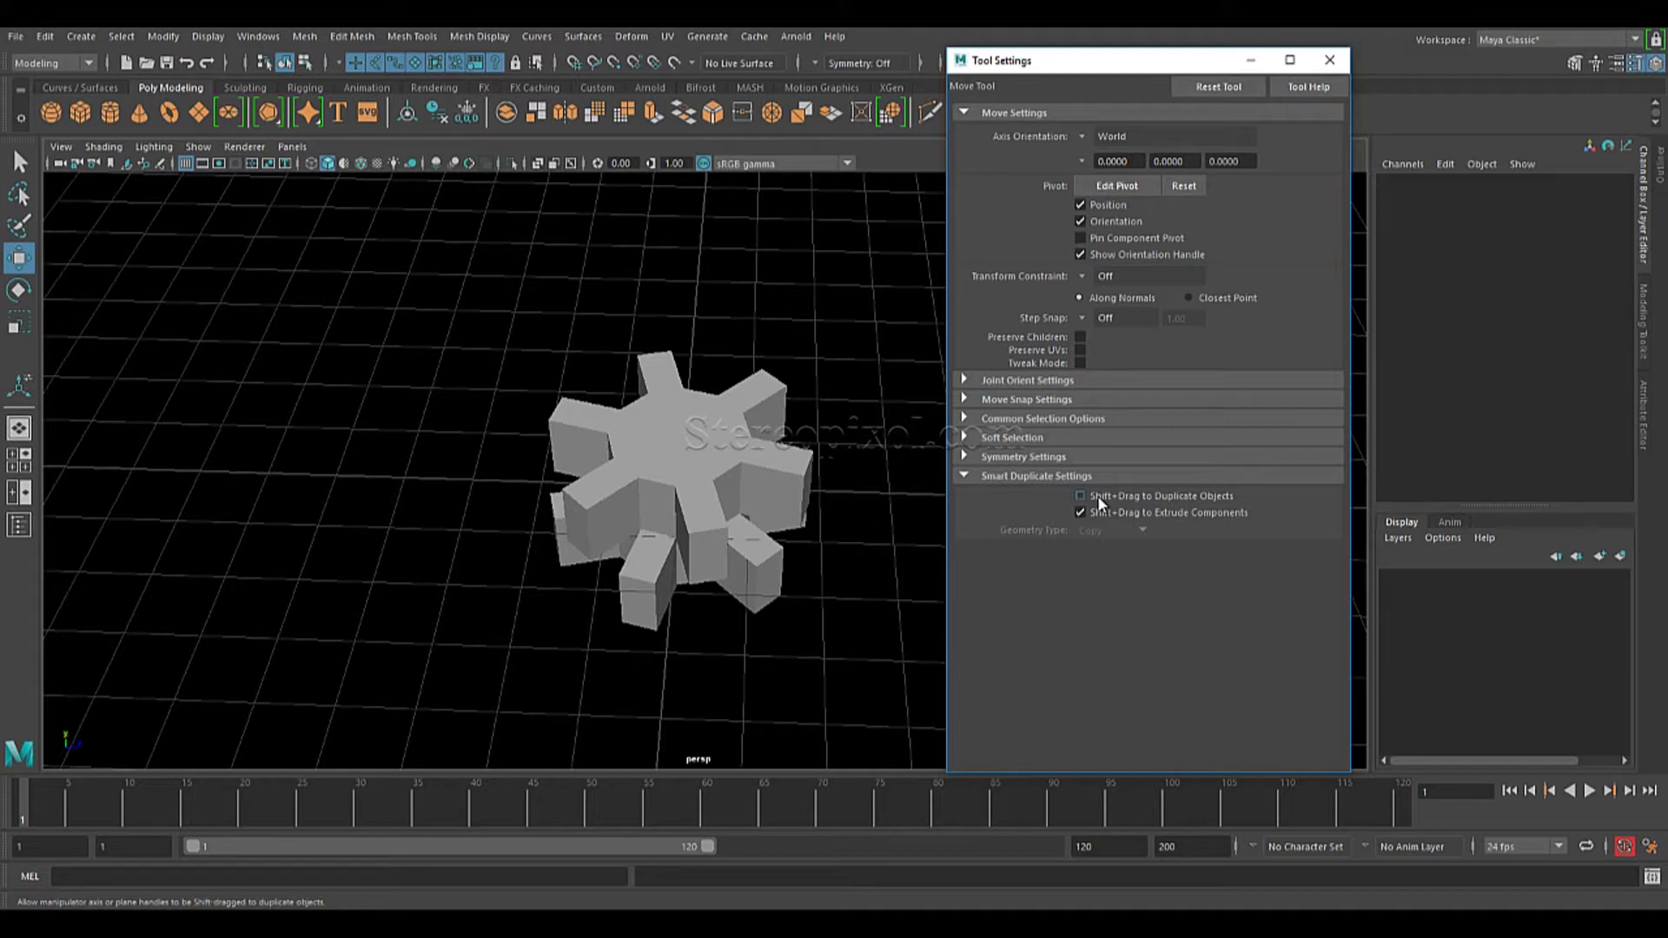
{"action": "left_click", "coordinate": [1097, 495]}
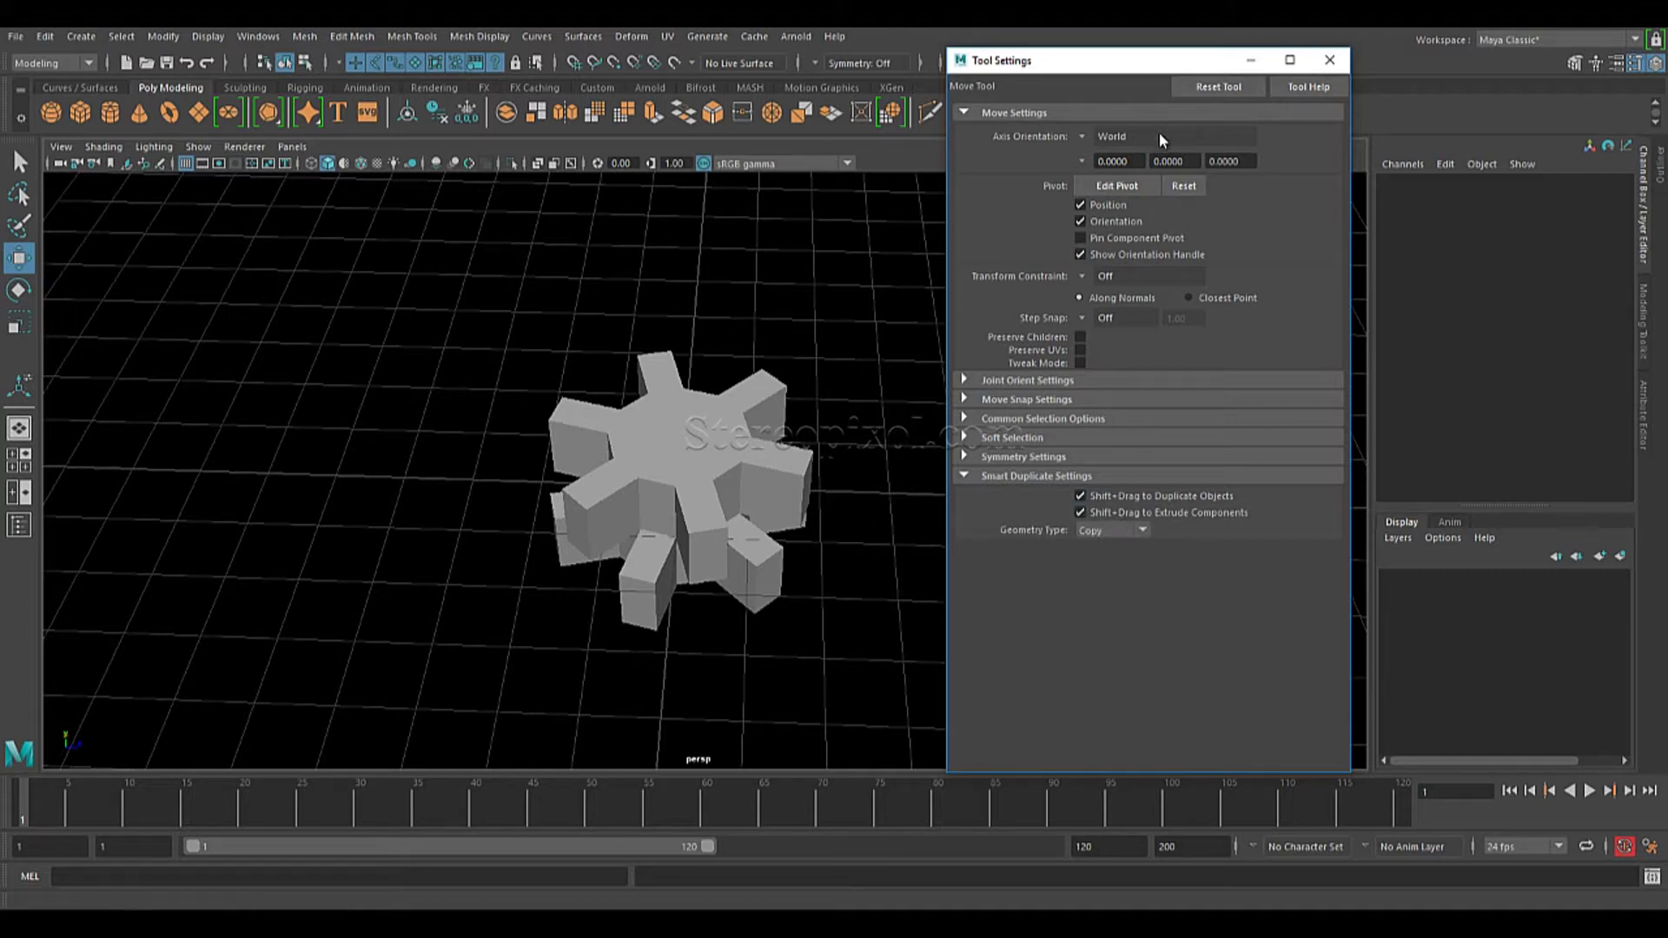
{"action": "left_click", "coordinate": [1329, 60]}
Smart-duplicate the original gear with the Move tool, placing the copy about 4.65 units along Z.
{"action": "left_click", "coordinate": [767, 464]}
{"action": "middle_click_drag", "start_coordinate": [767, 465], "coordinate": [710, 453], "text": "alt"}
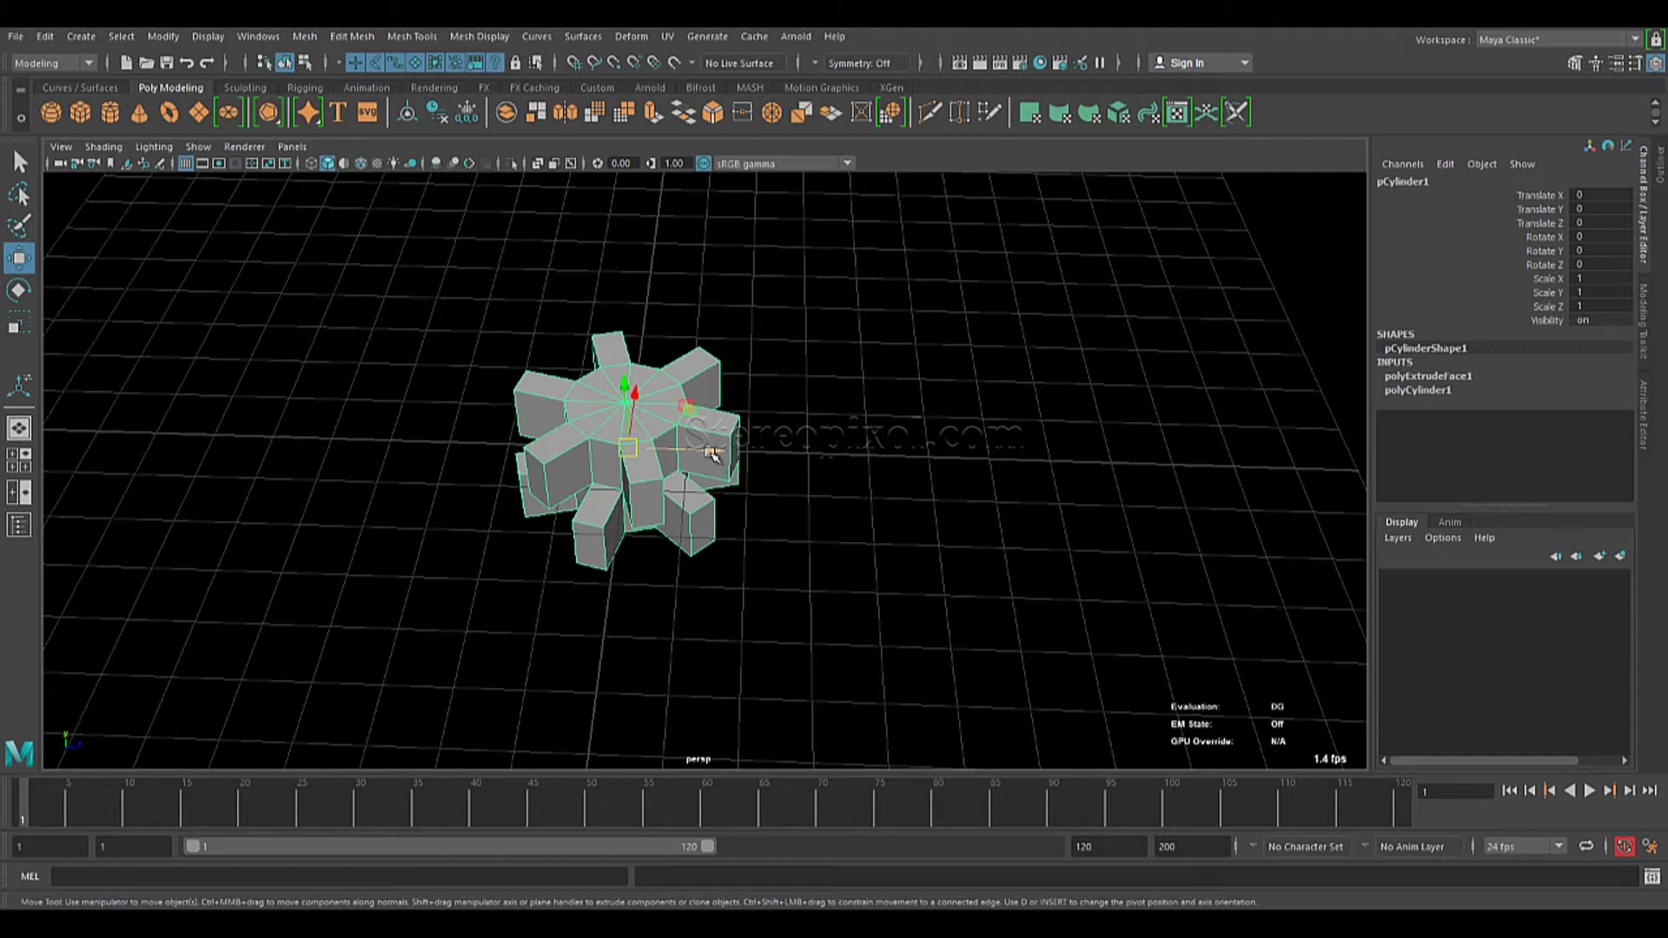
{"action": "left_click_drag", "start_coordinate": [712, 453], "coordinate": [991, 460], "text": "shift"}
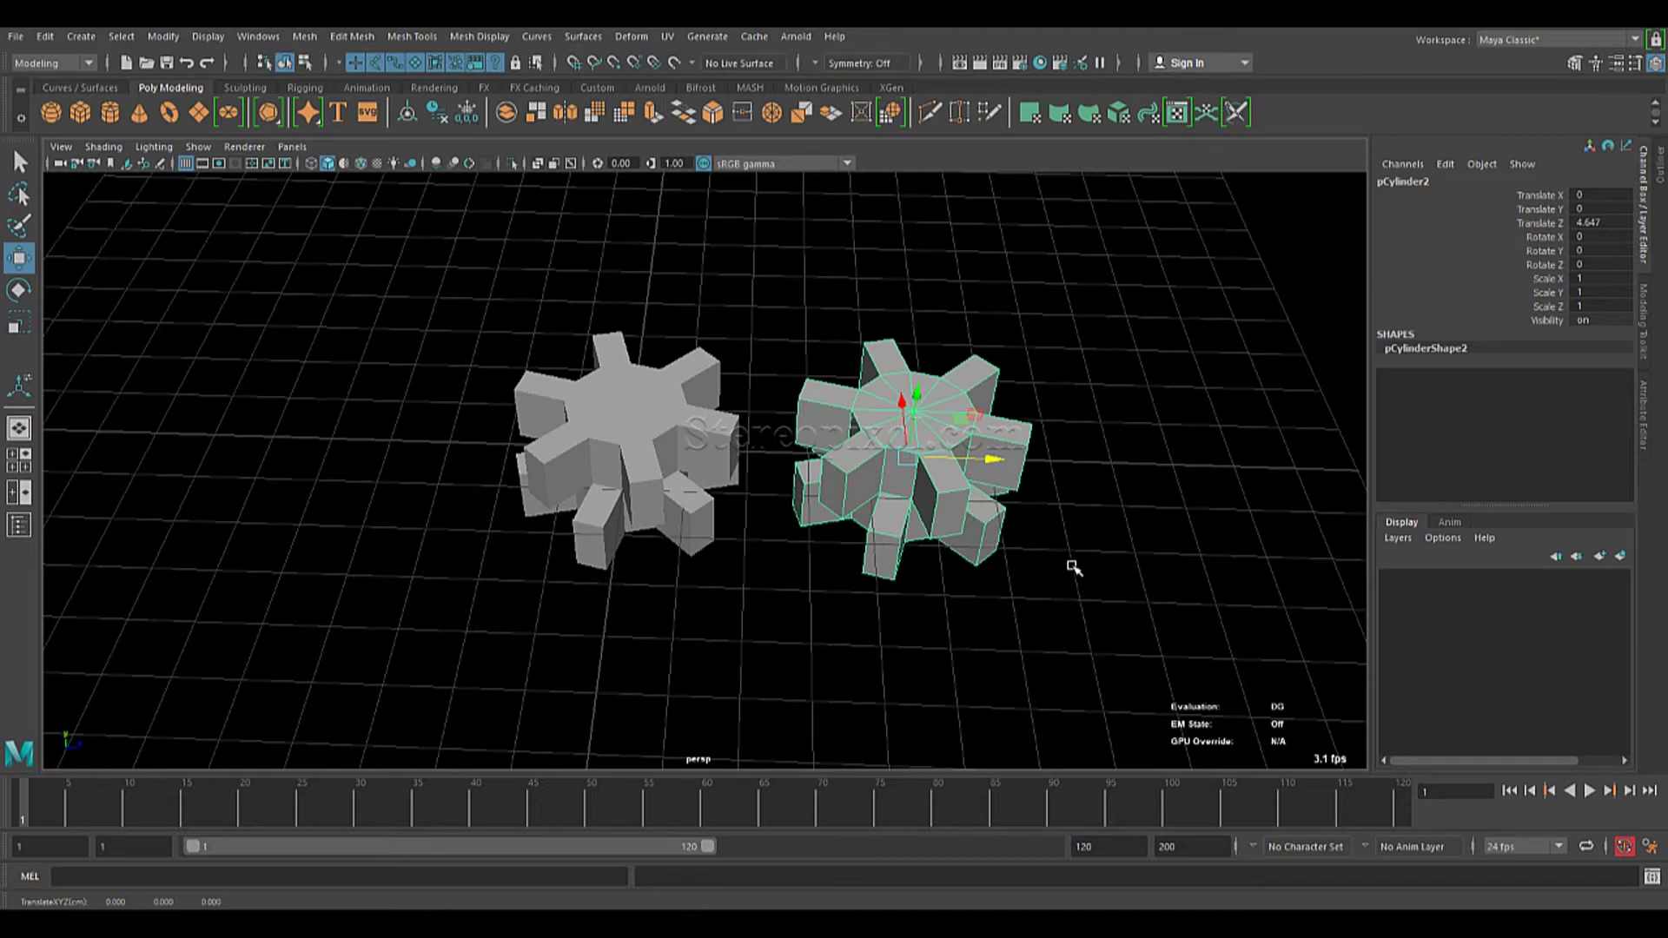
Repeat the duplication with the same offset to add a third gear in the row along Z.
{"action": "middle_click_drag", "start_coordinate": [1071, 566], "coordinate": [988, 546], "text": "alt"}
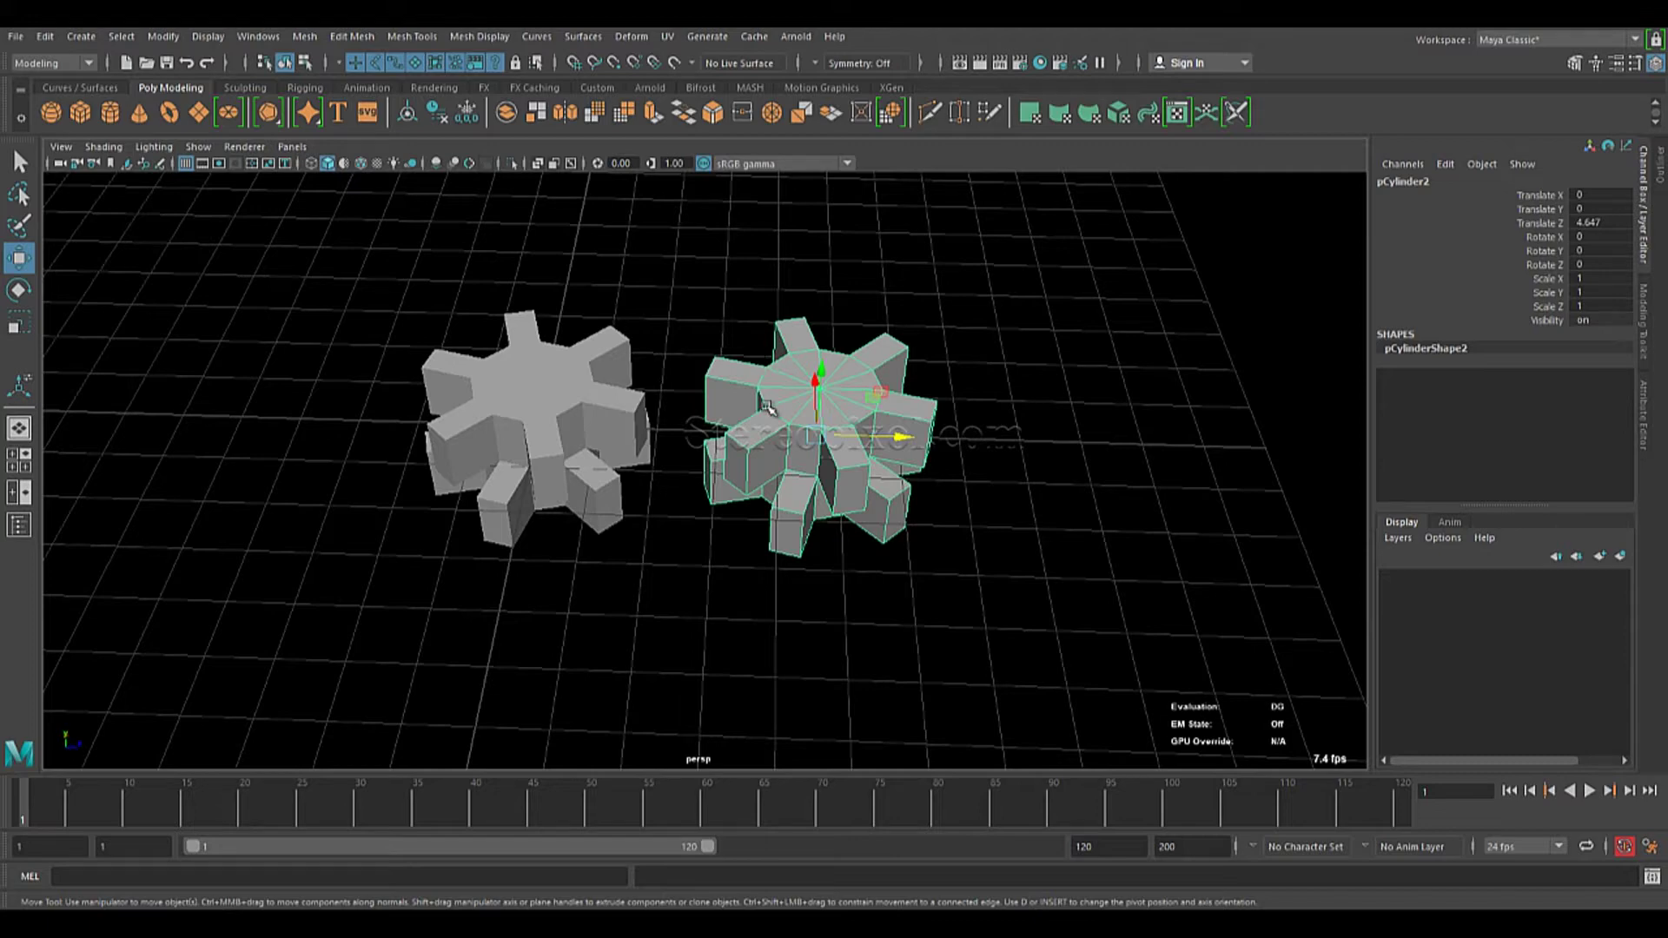
{"action": "left_click_drag", "start_coordinate": [714, 443], "coordinate": [728, 462], "text": "alt"}
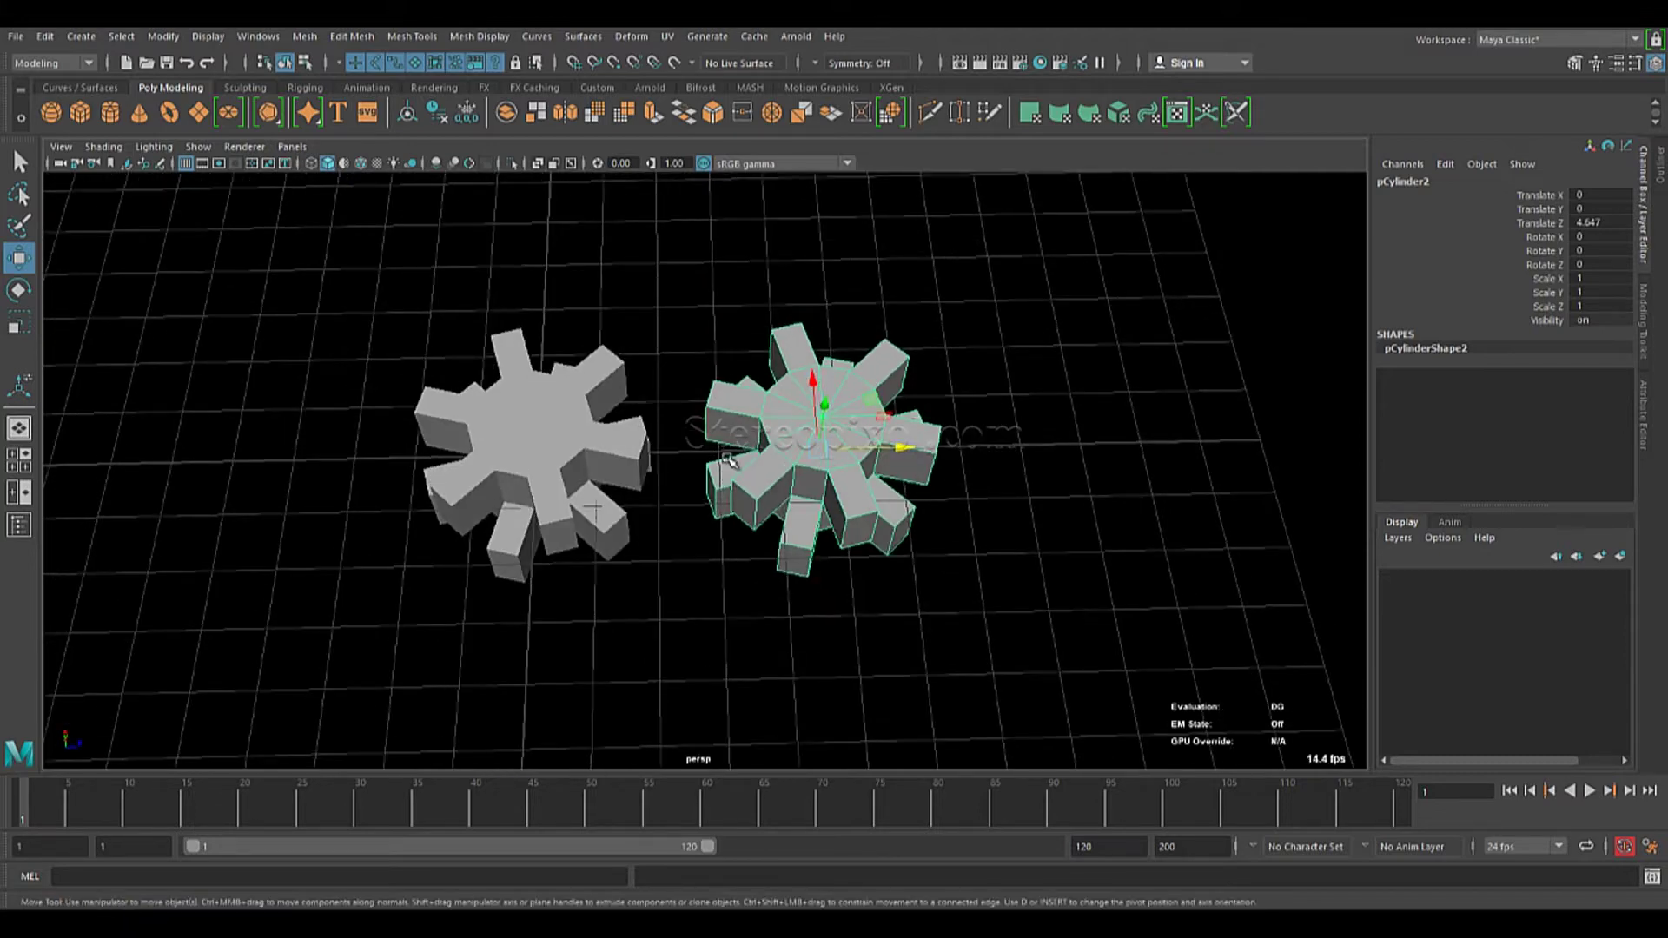
{"action": "key", "text": "shift+d"}
{"action": "right_click_drag", "start_coordinate": [1021, 527], "coordinate": [806, 517], "text": "alt"}
{"action": "middle_click_drag", "start_coordinate": [760, 516], "coordinate": [652, 500], "text": "alt"}
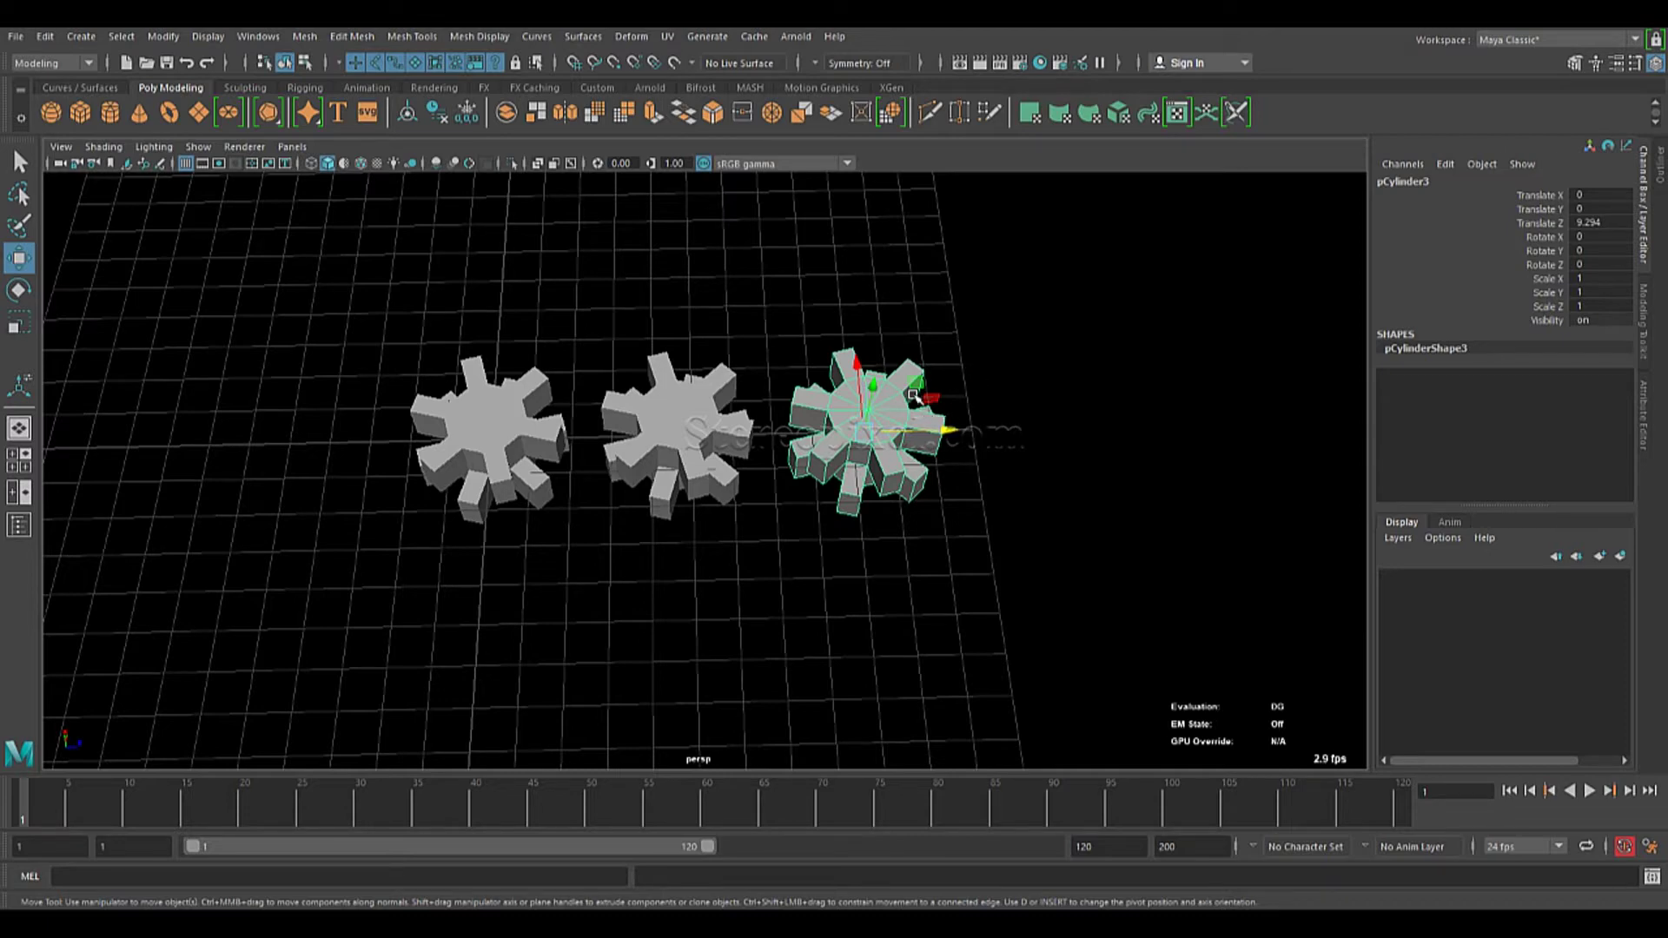
{"action": "left_click_drag", "start_coordinate": [733, 539], "coordinate": [785, 550], "text": "alt"}
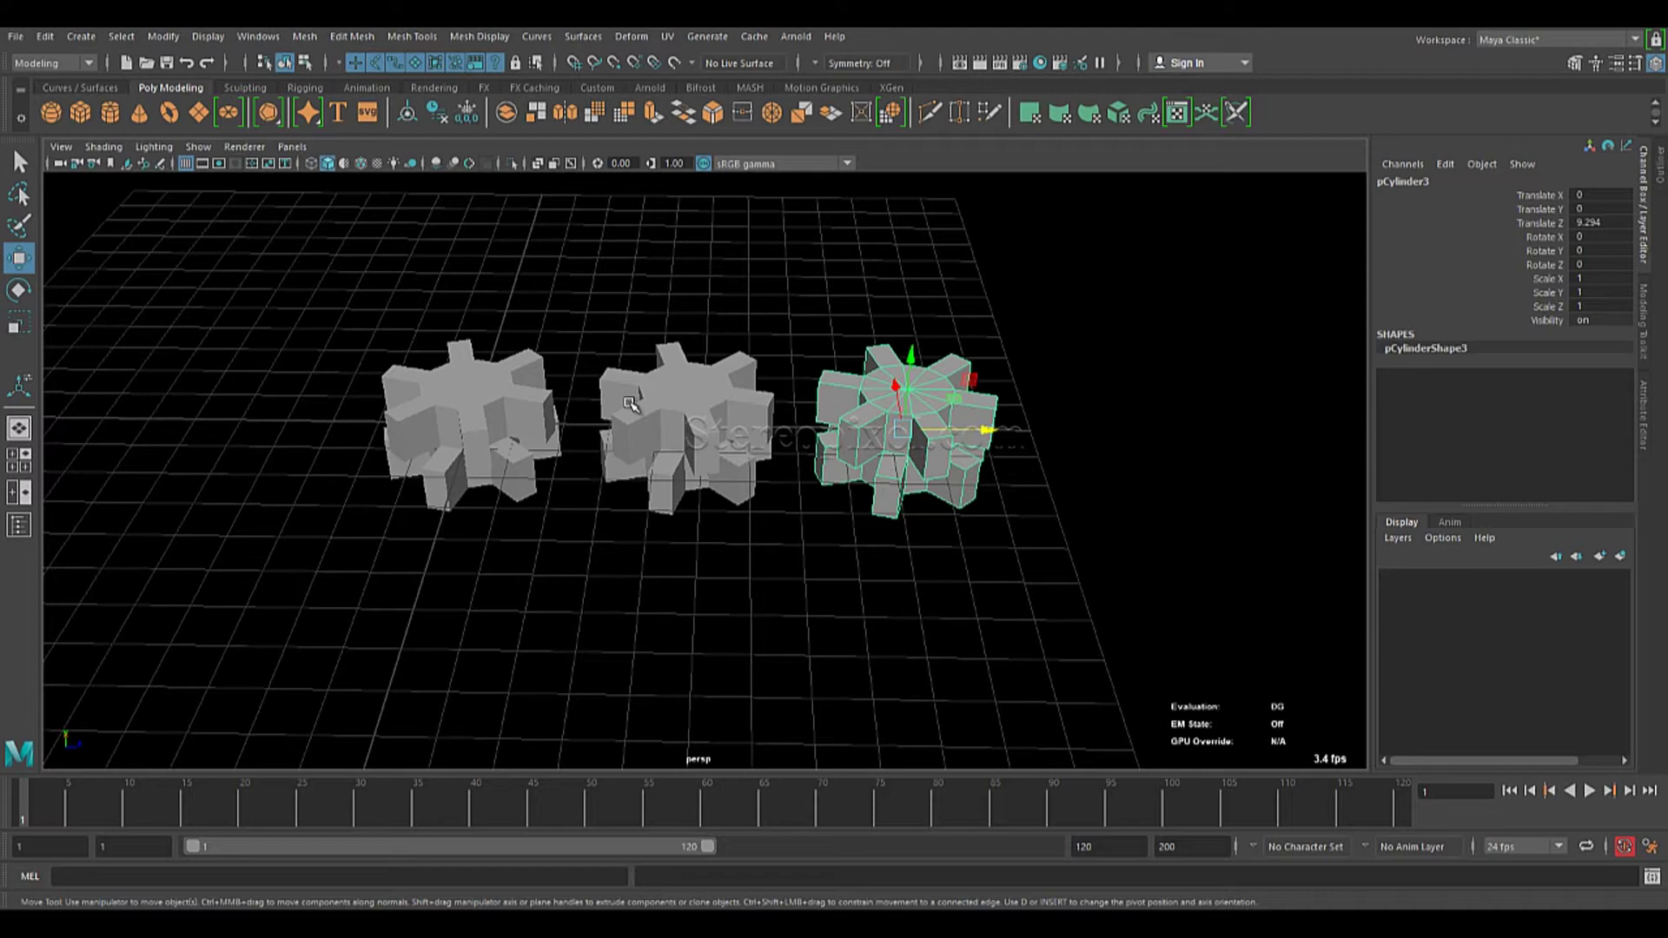
Delete the third and second gears so that only the original is kept.
{"action": "key", "text": "Delete"}
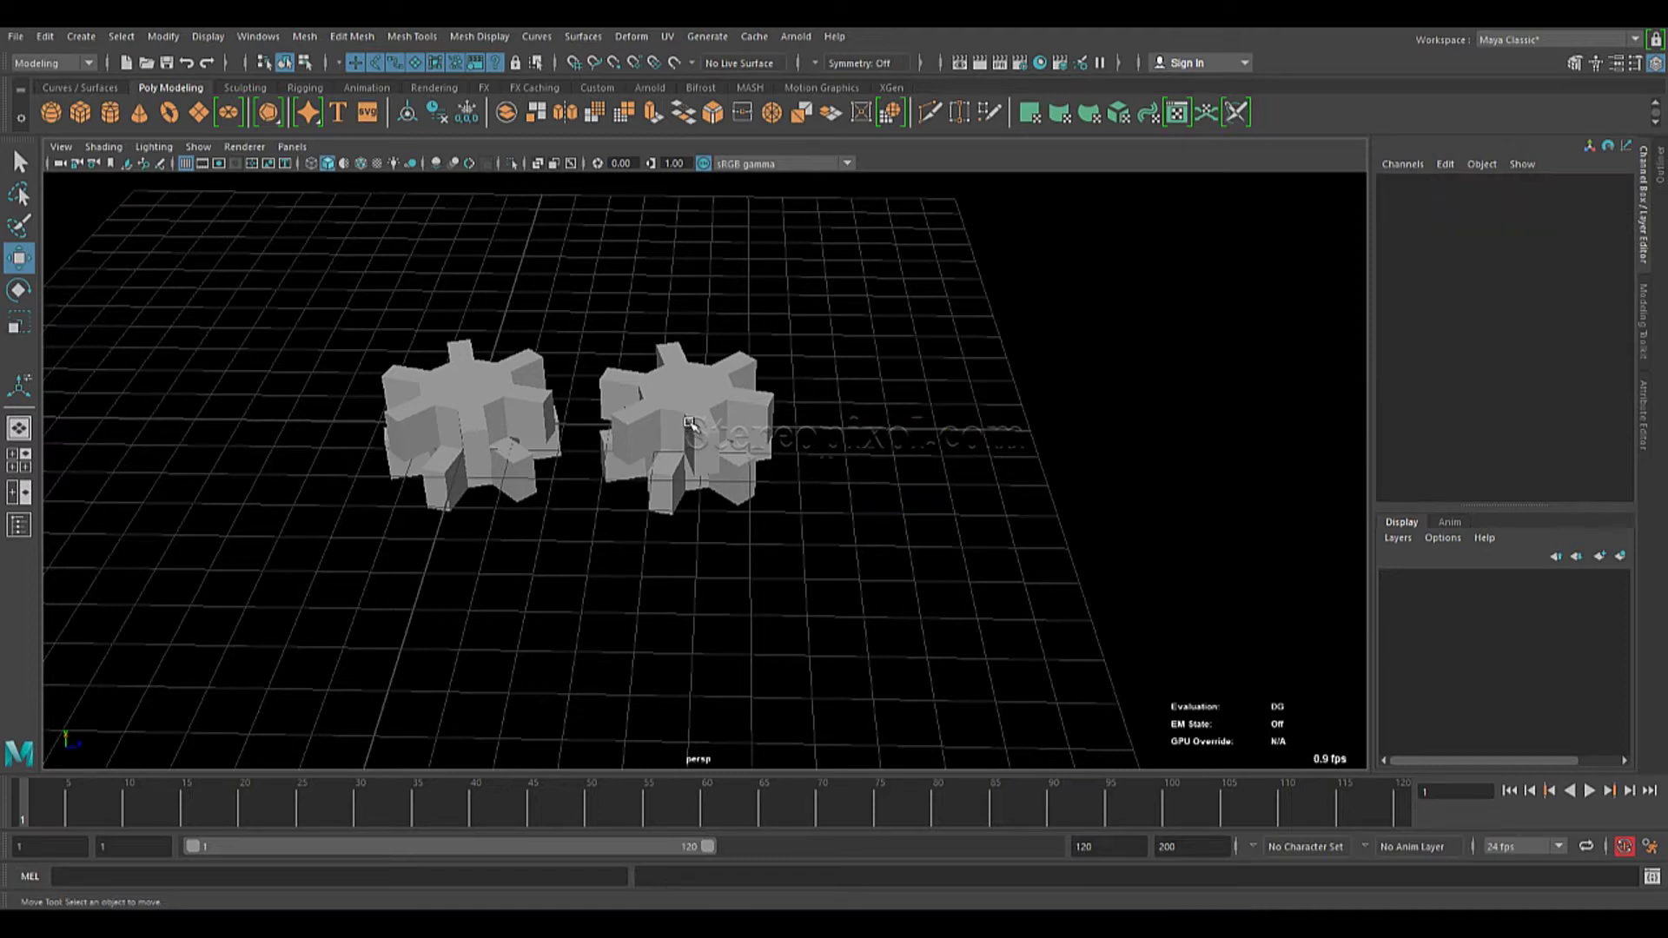
{"action": "left_click", "coordinate": [689, 423]}
{"action": "key", "text": "Delete"}
Select the original gear and, in the top view, move it along Z to about -1.83.
{"action": "left_click", "coordinate": [512, 491]}
{"action": "left_click_drag", "start_coordinate": [521, 513], "coordinate": [517, 486], "text": "alt"}
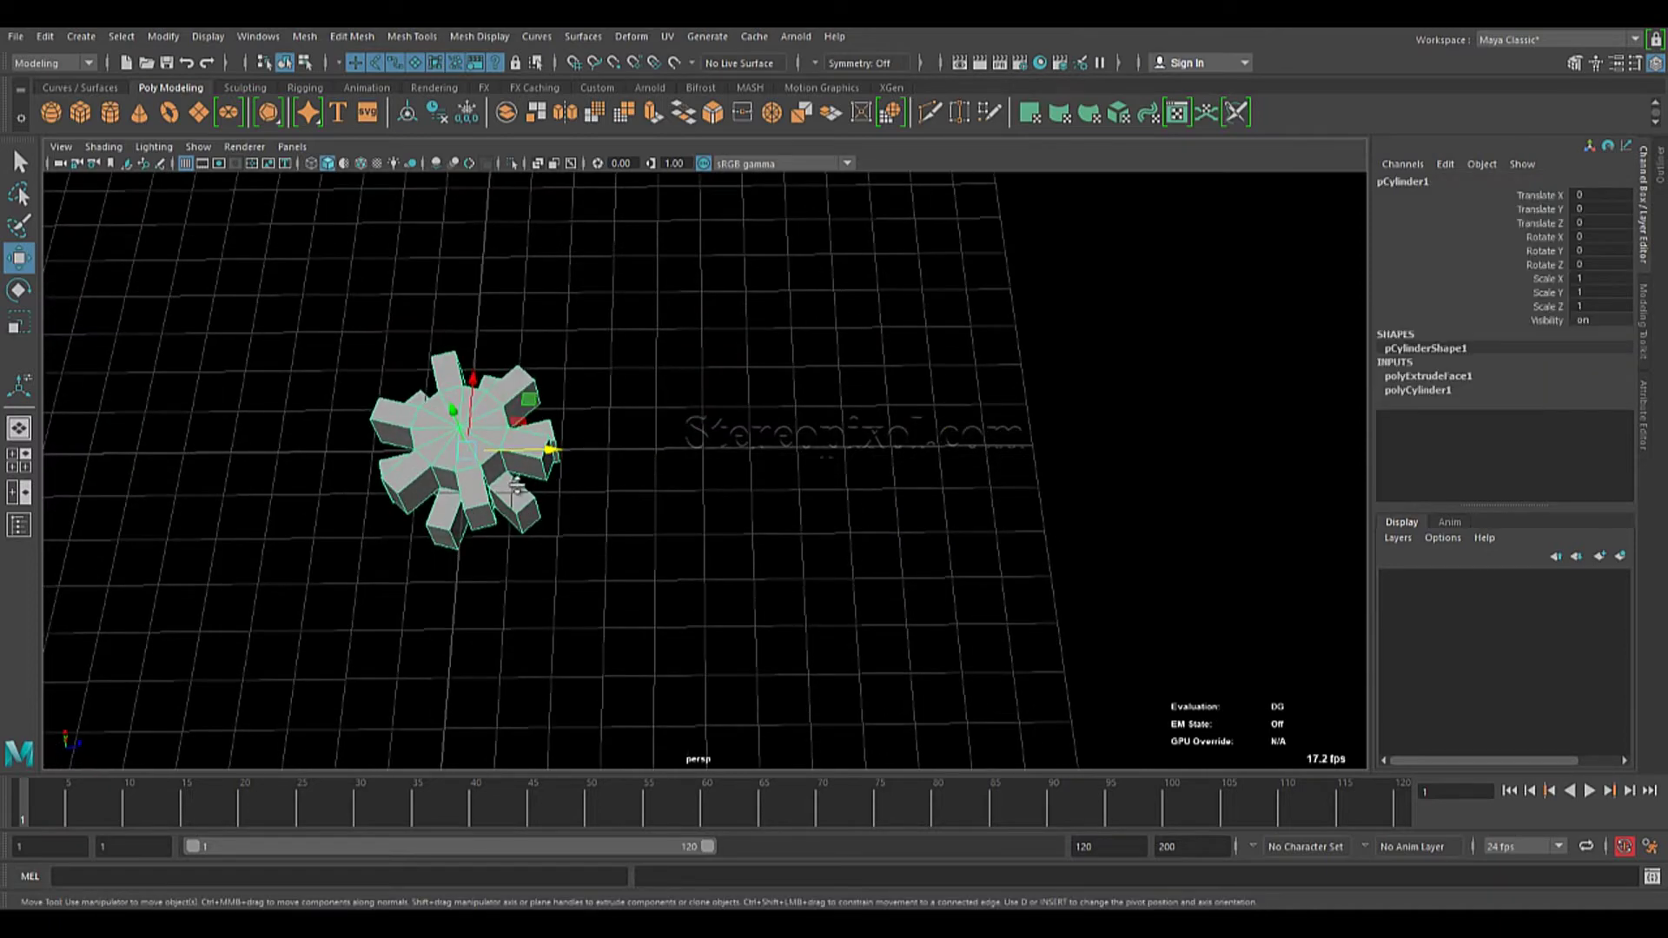
{"action": "key", "text": "space"}
{"action": "key", "text": "space"}
{"action": "middle_click_drag", "start_coordinate": [476, 446], "coordinate": [600, 429], "text": "alt"}
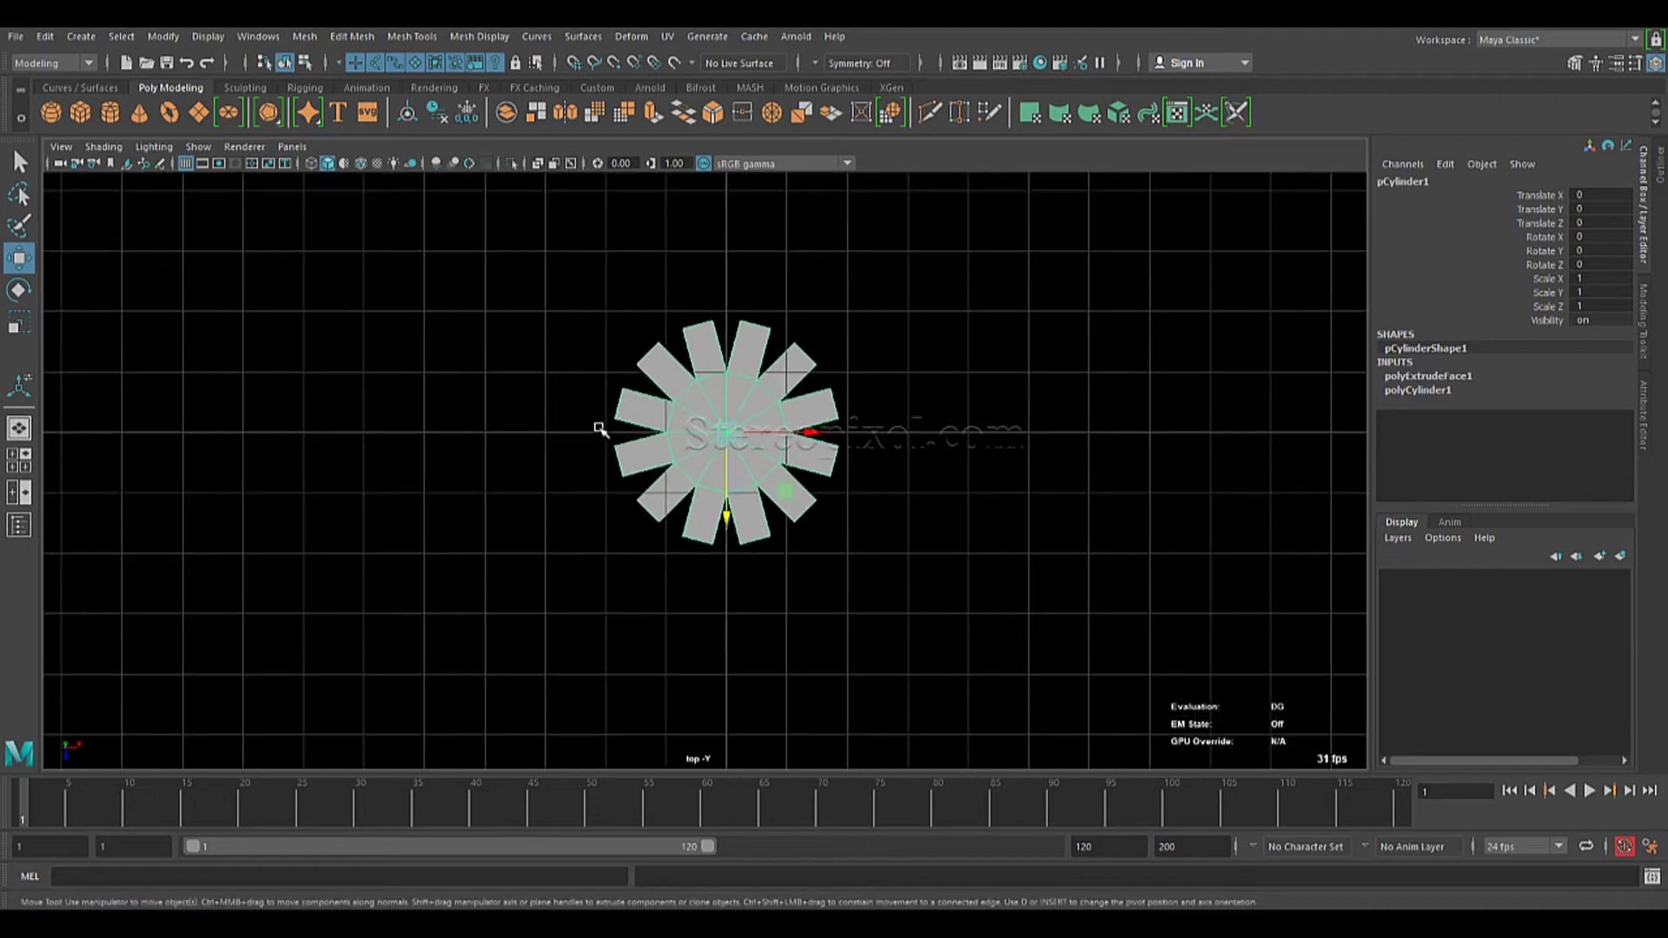
{"action": "right_click_drag", "start_coordinate": [599, 428], "coordinate": [738, 474], "text": "alt"}
{"action": "left_click_drag", "start_coordinate": [733, 520], "coordinate": [711, 392]}
{"action": "key", "text": "f"}
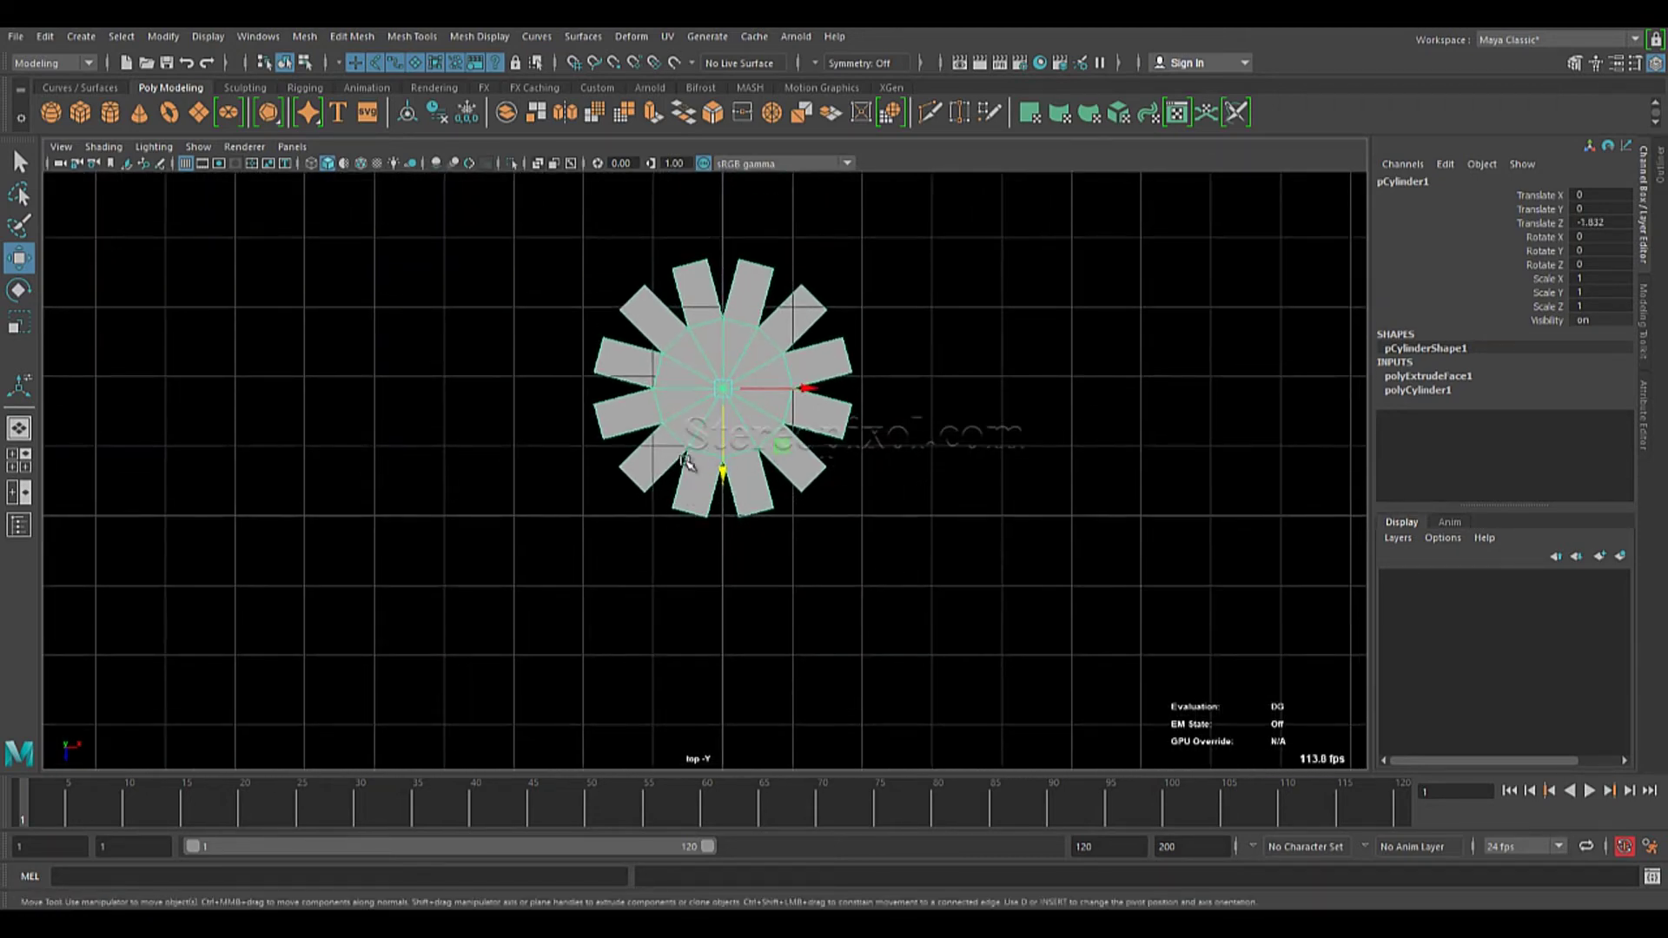
Move the gear along Z to about -2.87 and snap its pivot to the grid centre outside the mesh.
{"action": "key", "text": "d"}
{"action": "left_click_drag", "start_coordinate": [722, 473], "coordinate": [729, 605]}
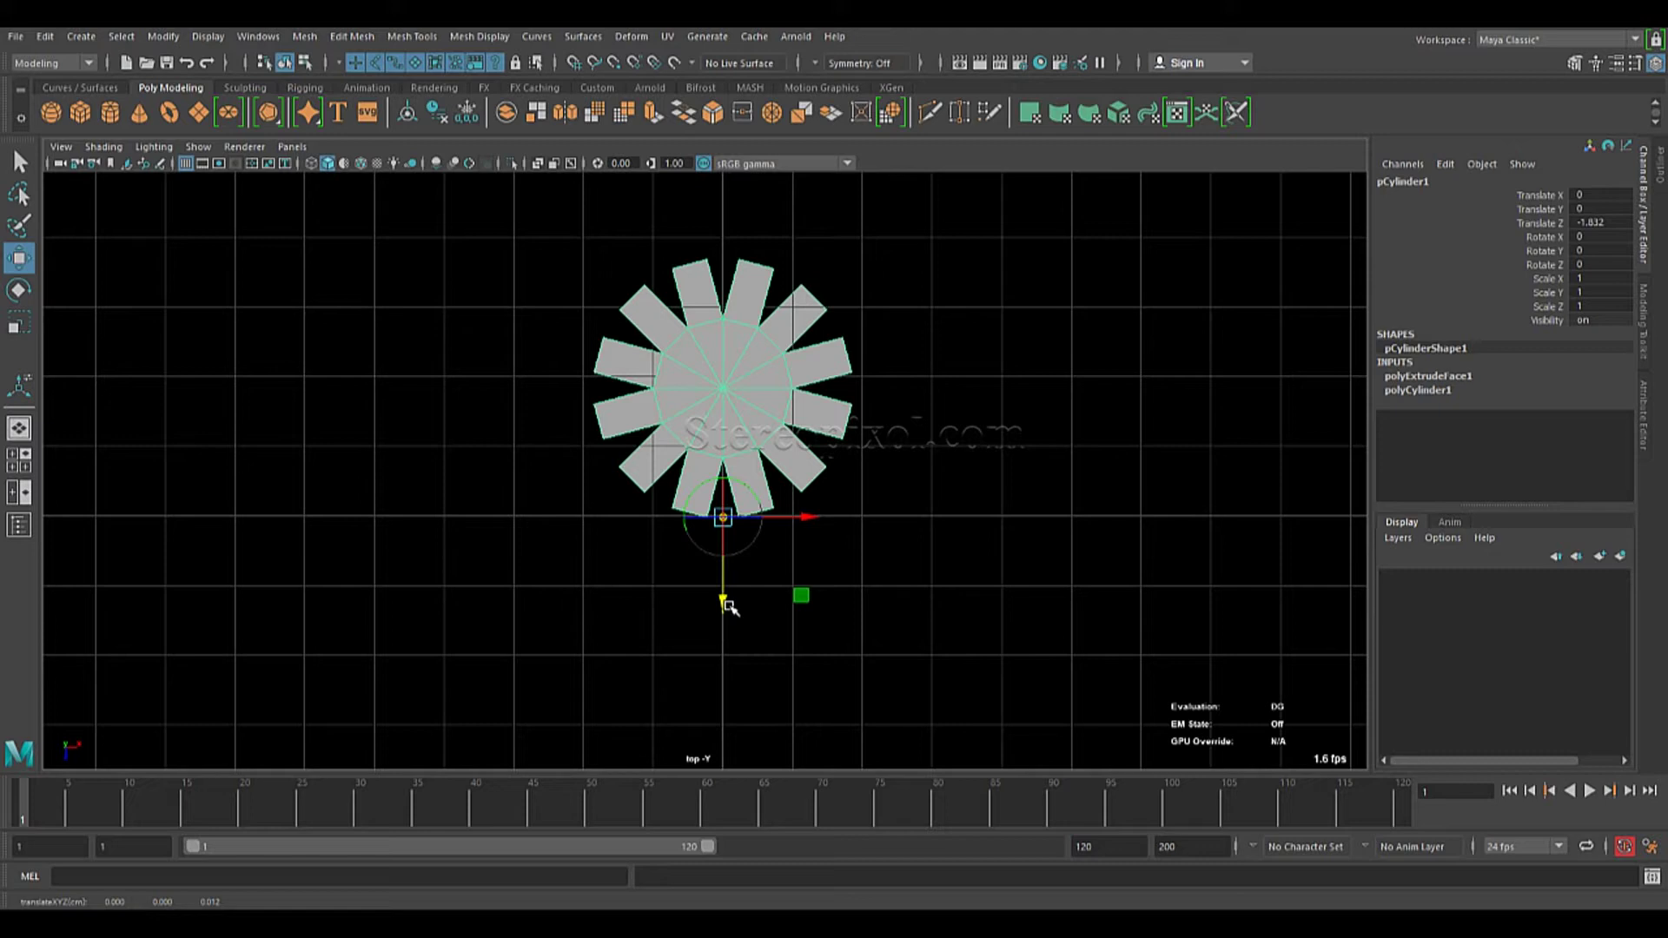
{"action": "scroll", "coordinate": [998, 512], "scroll_direction": "down", "scroll_amount": 3}
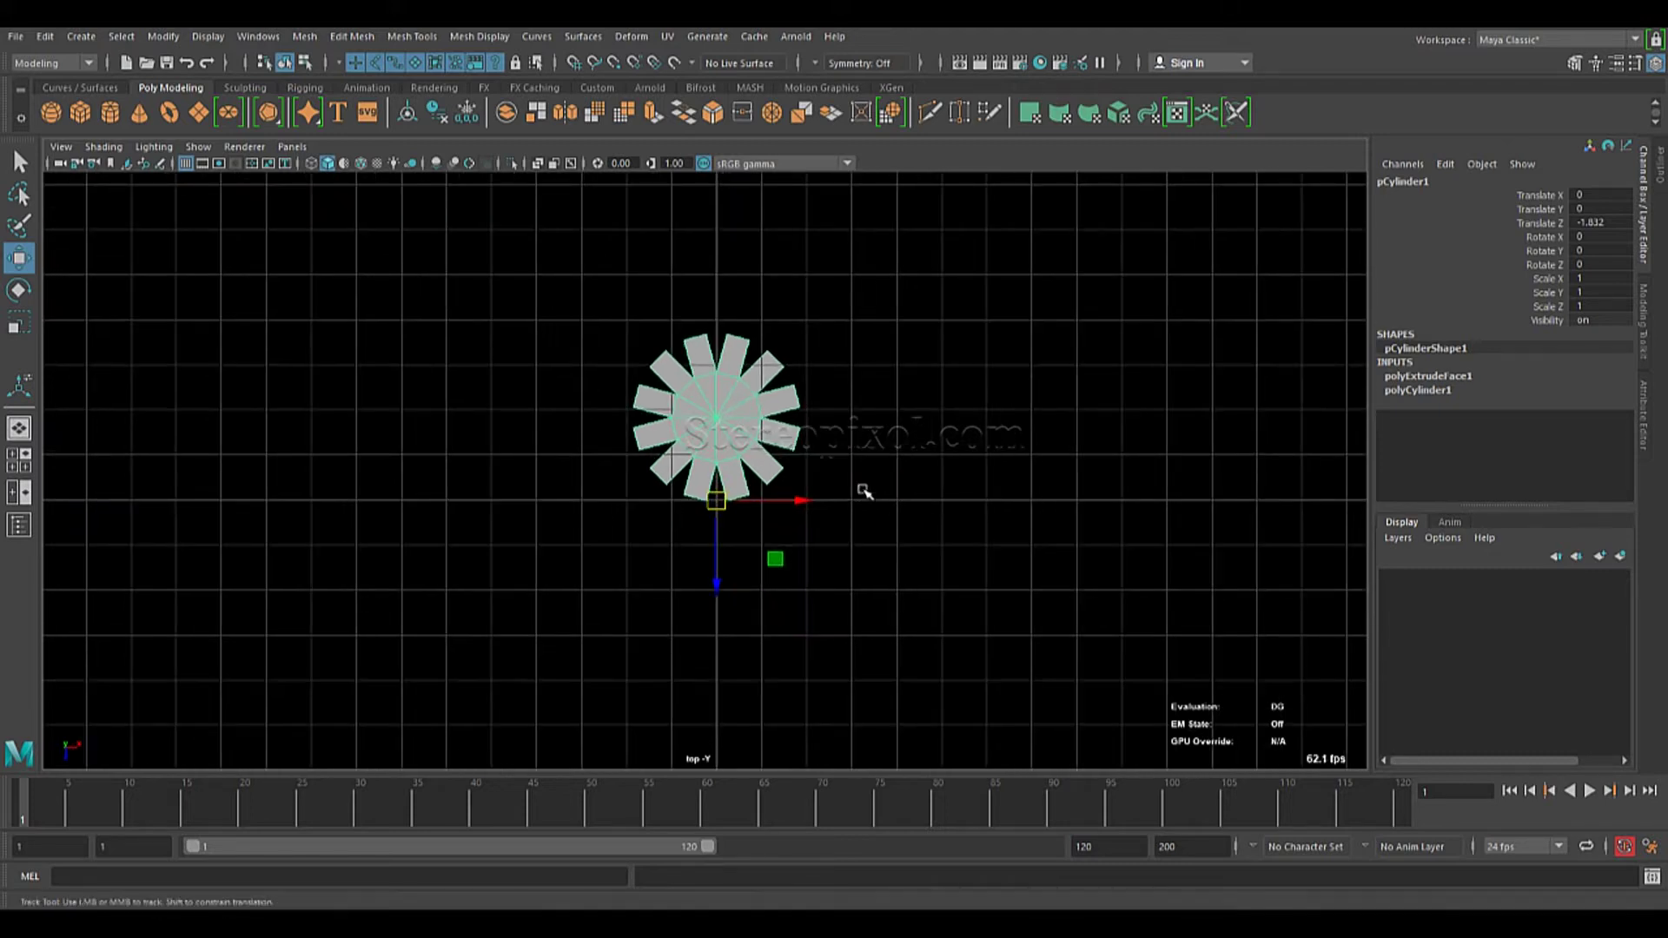
{"action": "right_click_drag", "start_coordinate": [712, 541], "coordinate": [801, 541], "text": "alt"}
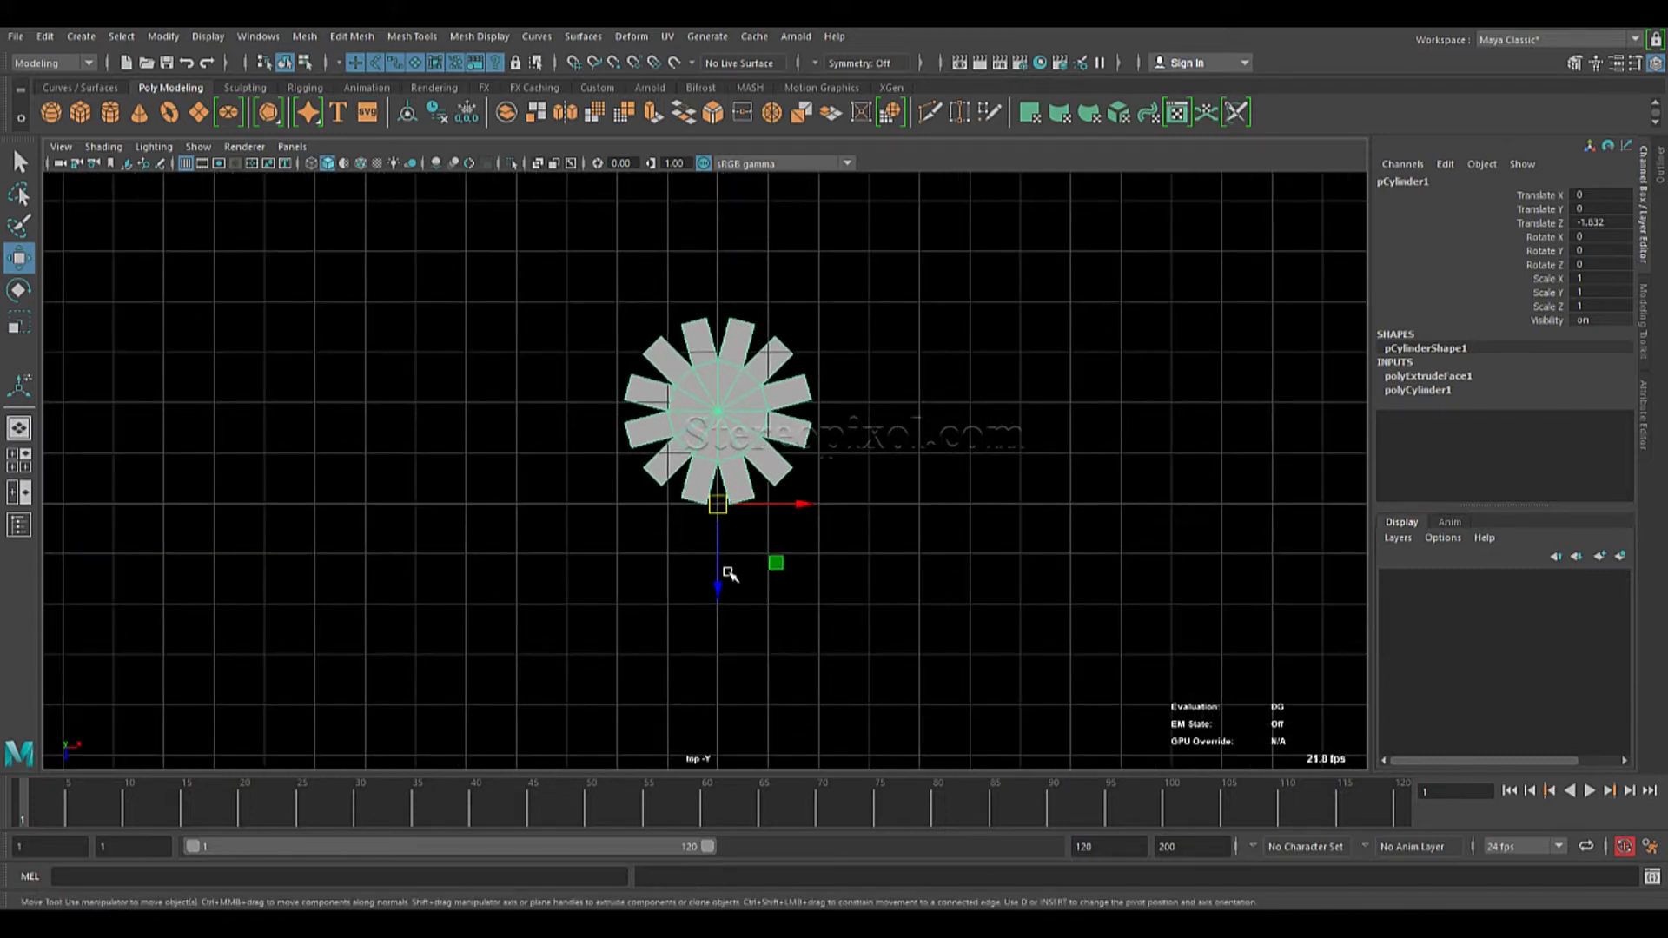
{"action": "mouse_move", "coordinate": [719, 588]}
{"action": "left_mouse_down"}
{"action": "mouse_move", "coordinate": [719, 539]}
{"action": "mouse_move", "coordinate": [725, 590]}
{"action": "left_mouse_up"}
{"action": "key", "text": "d"}
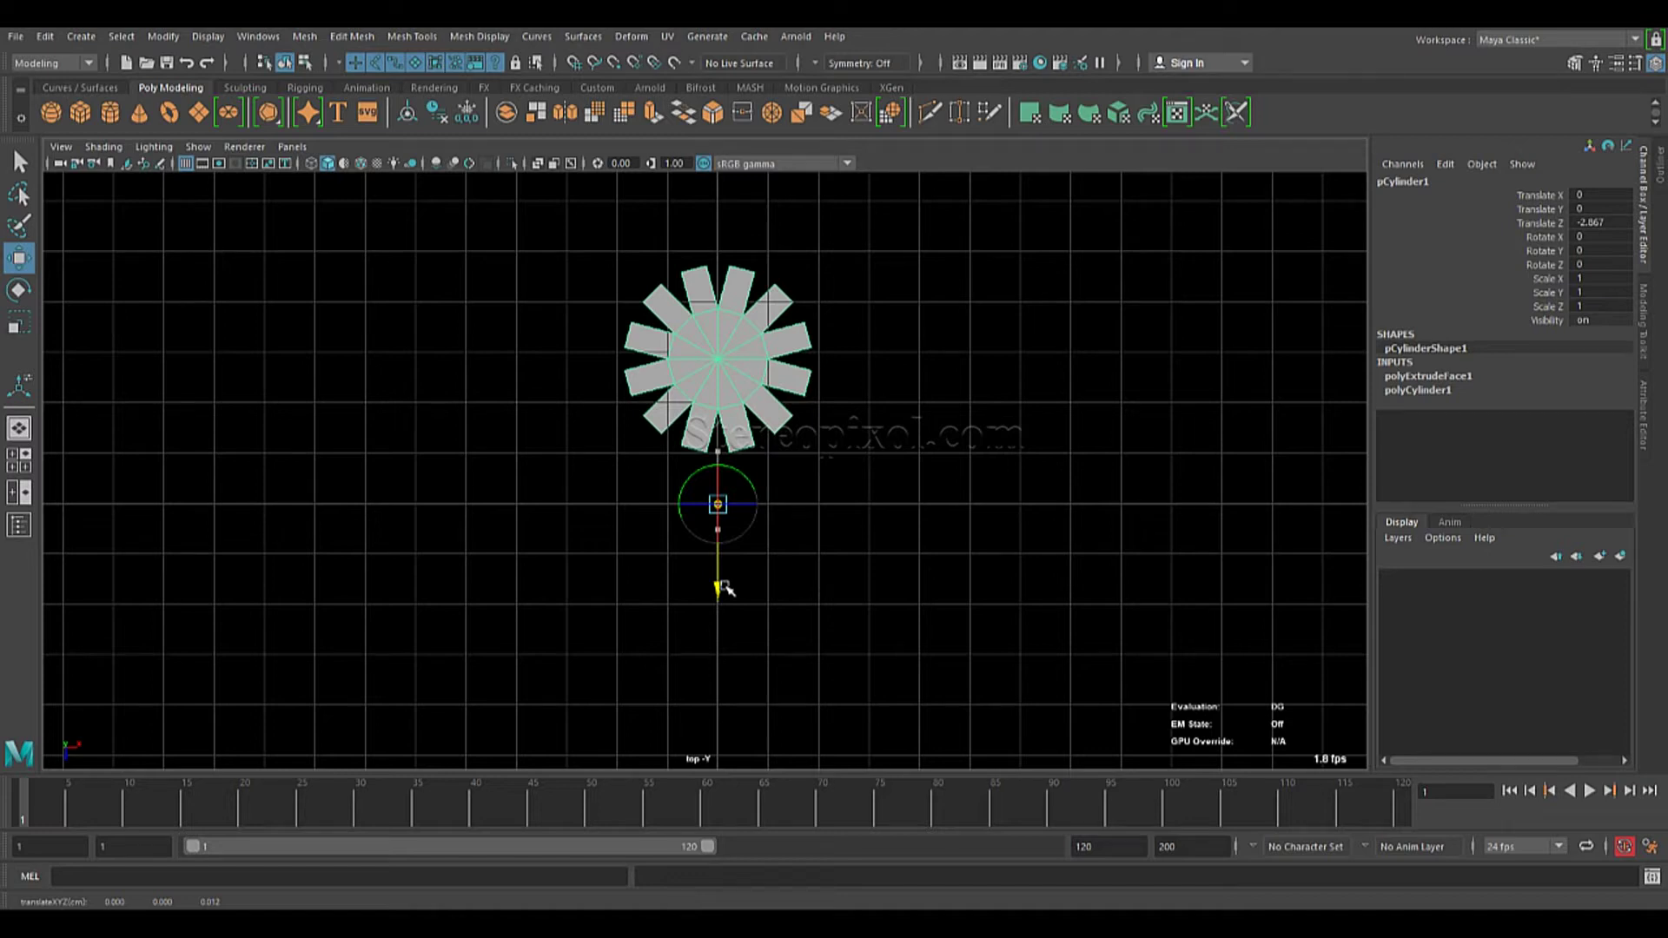
{"action": "key", "text": "x"}
{"action": "mouse_move", "coordinate": [725, 511]}
{"action": "left_mouse_down"}
{"action": "mouse_move", "coordinate": [775, 510]}
{"action": "mouse_move", "coordinate": [691, 510]}
{"action": "mouse_move", "coordinate": [736, 512]}
{"action": "left_mouse_up"}
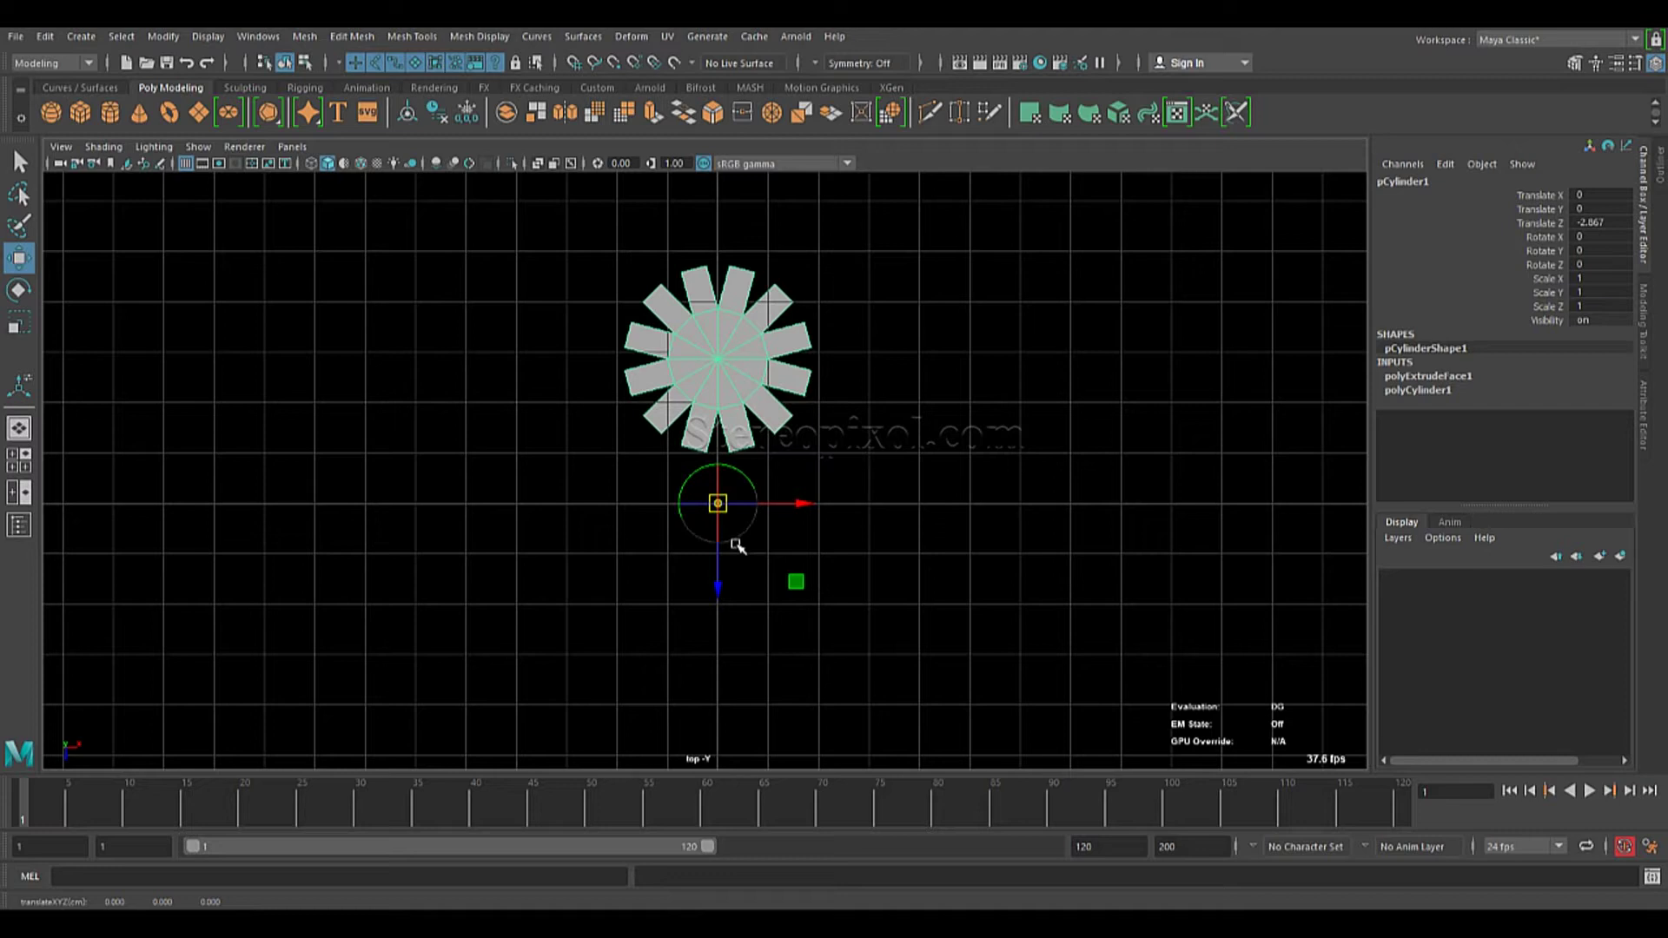
{"action": "key", "text": "Insert"}
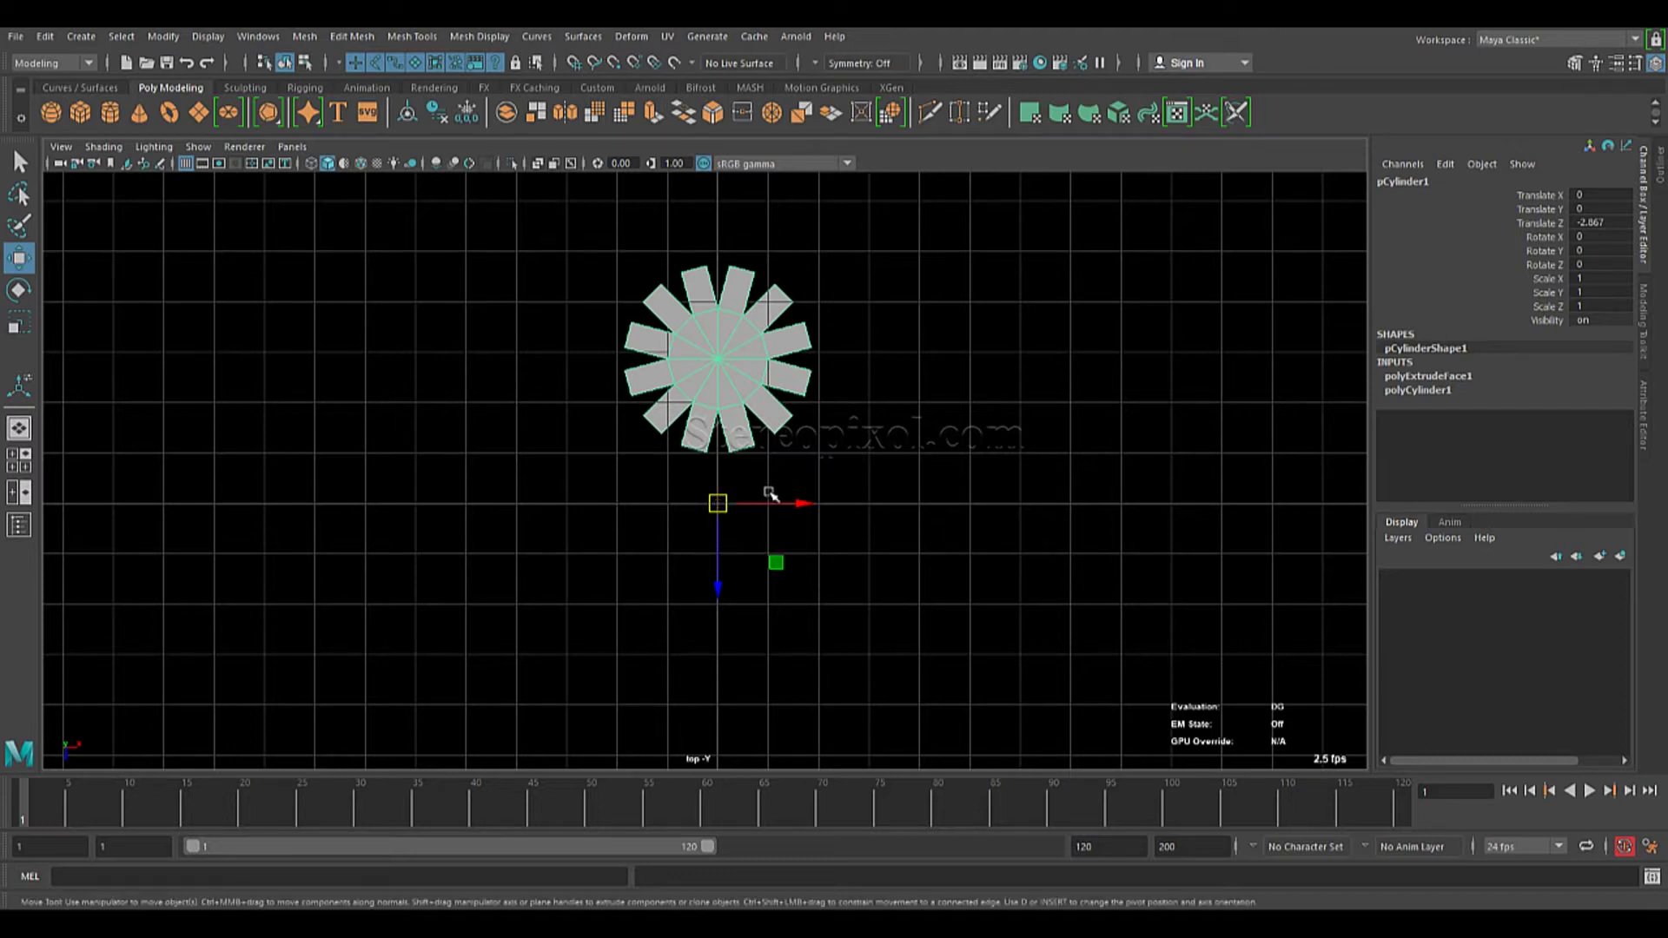
Smart-duplicate the gear with a roughly quarter-turn Y rotation about the offset pivot, and repeat it twice to form a ring of four.
{"action": "key", "text": "e"}
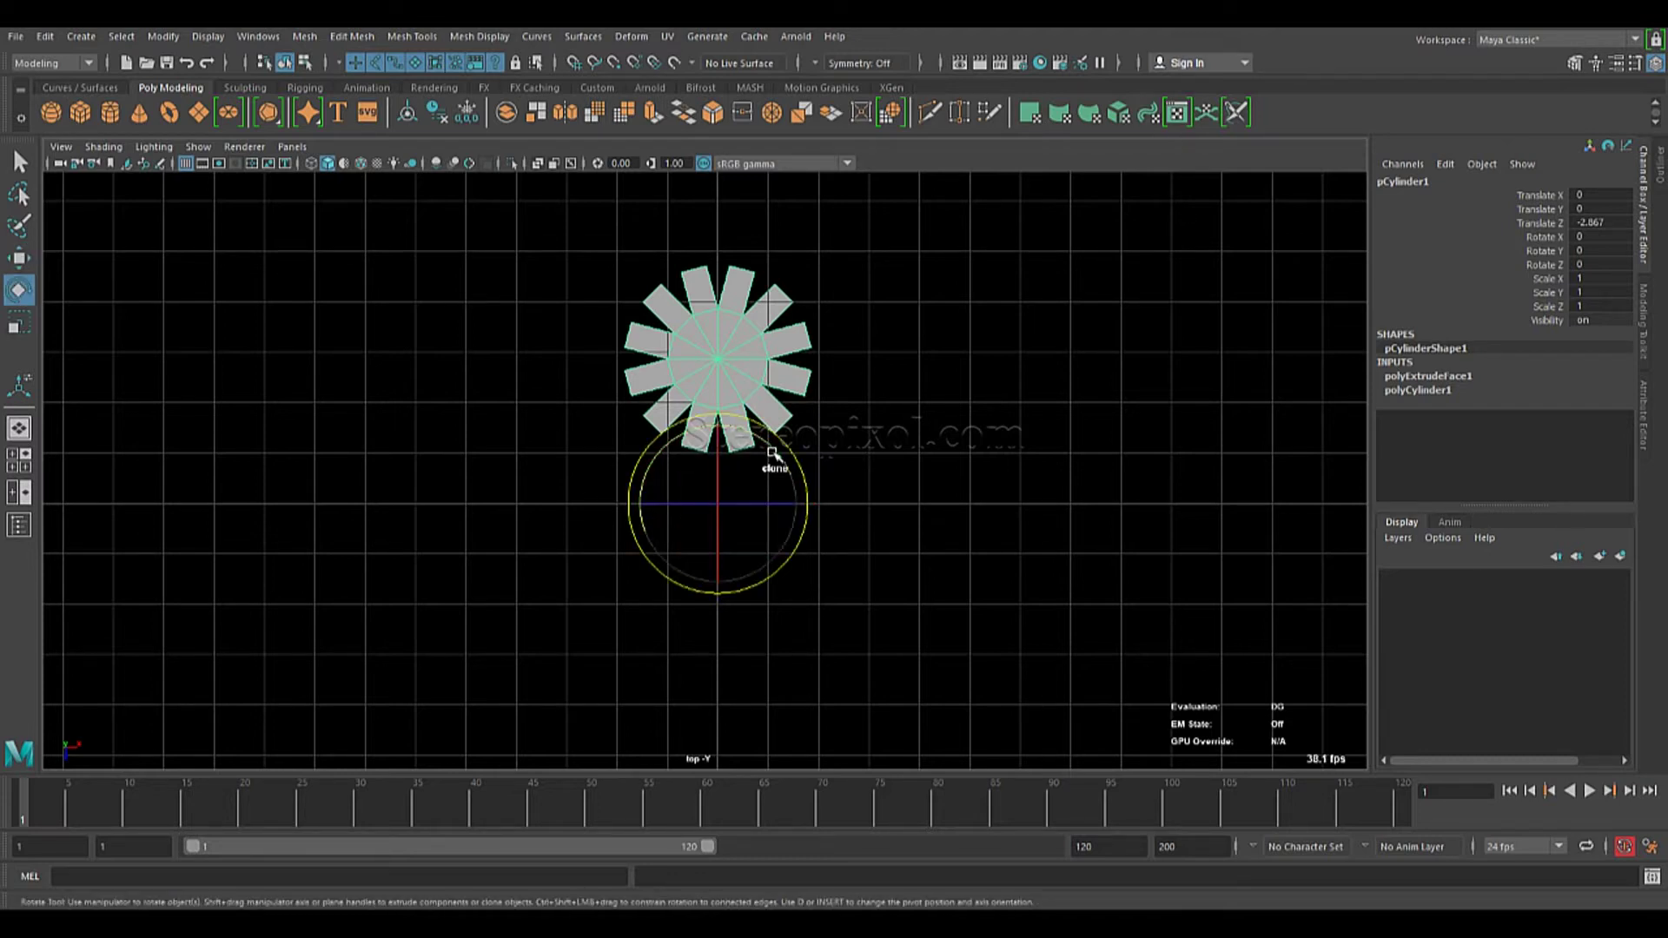
{"action": "key", "text": "shift"}
{"action": "mouse_move", "coordinate": [777, 452]}
{"action": "left_mouse_down", "text": "shift"}
{"action": "mouse_move", "coordinate": [787, 480]}
{"action": "mouse_move", "coordinate": [798, 469]}
{"action": "left_mouse_up", "text": "shift"}
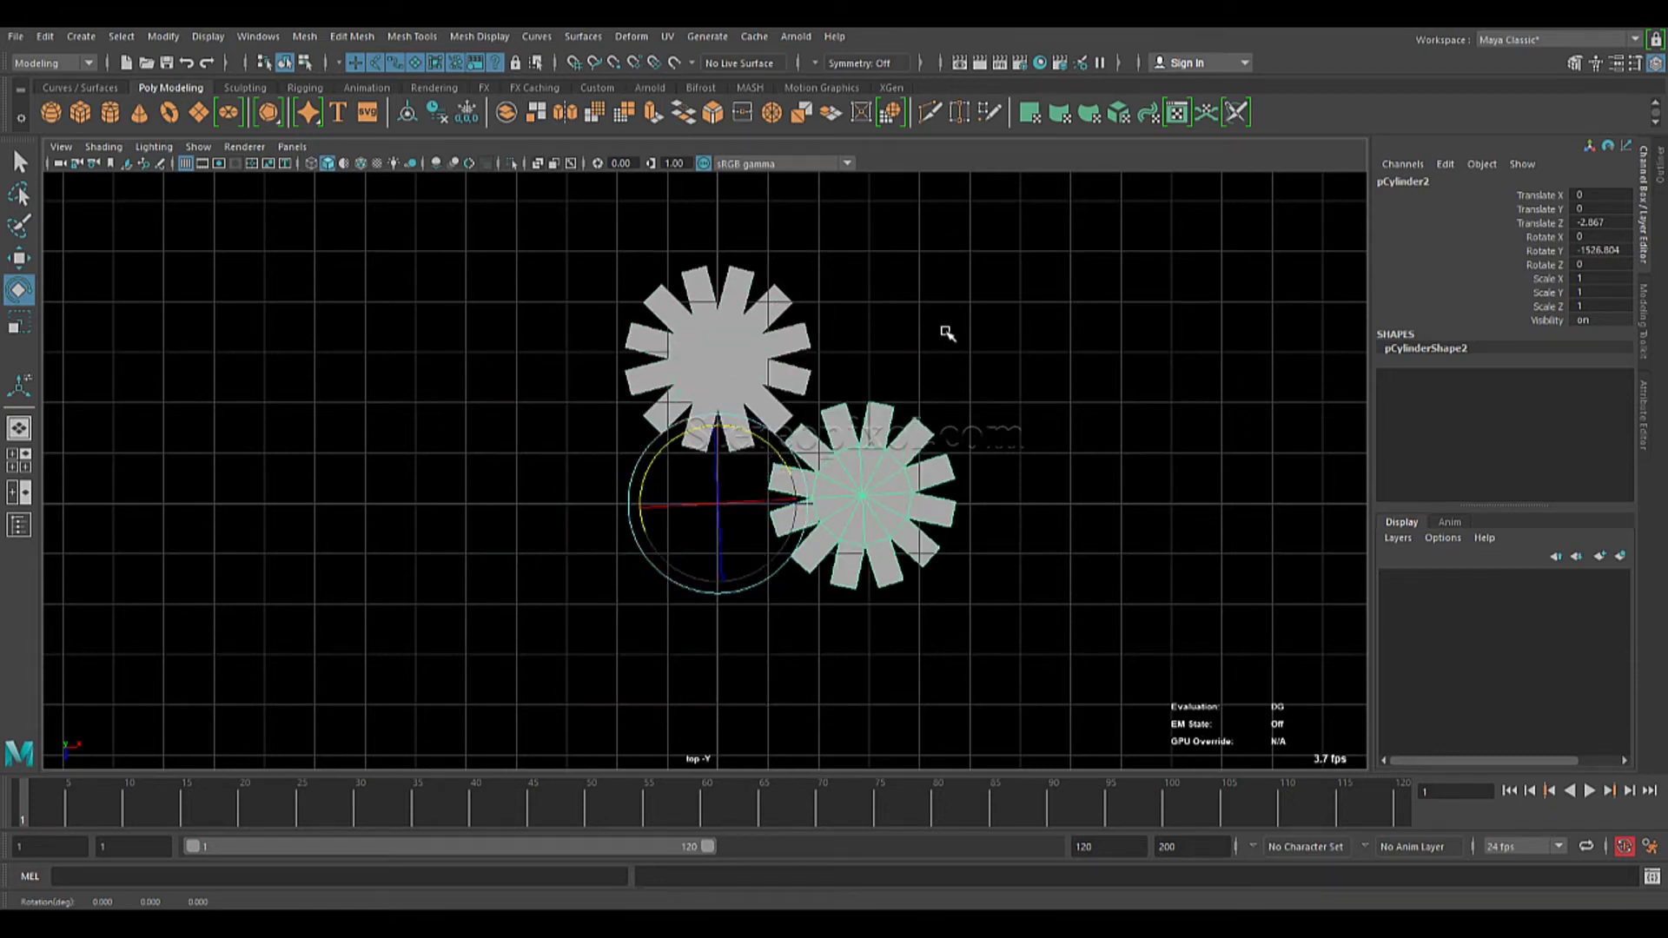
{"action": "key", "text": "shift+d"}
{"action": "key", "text": "shift+d"}
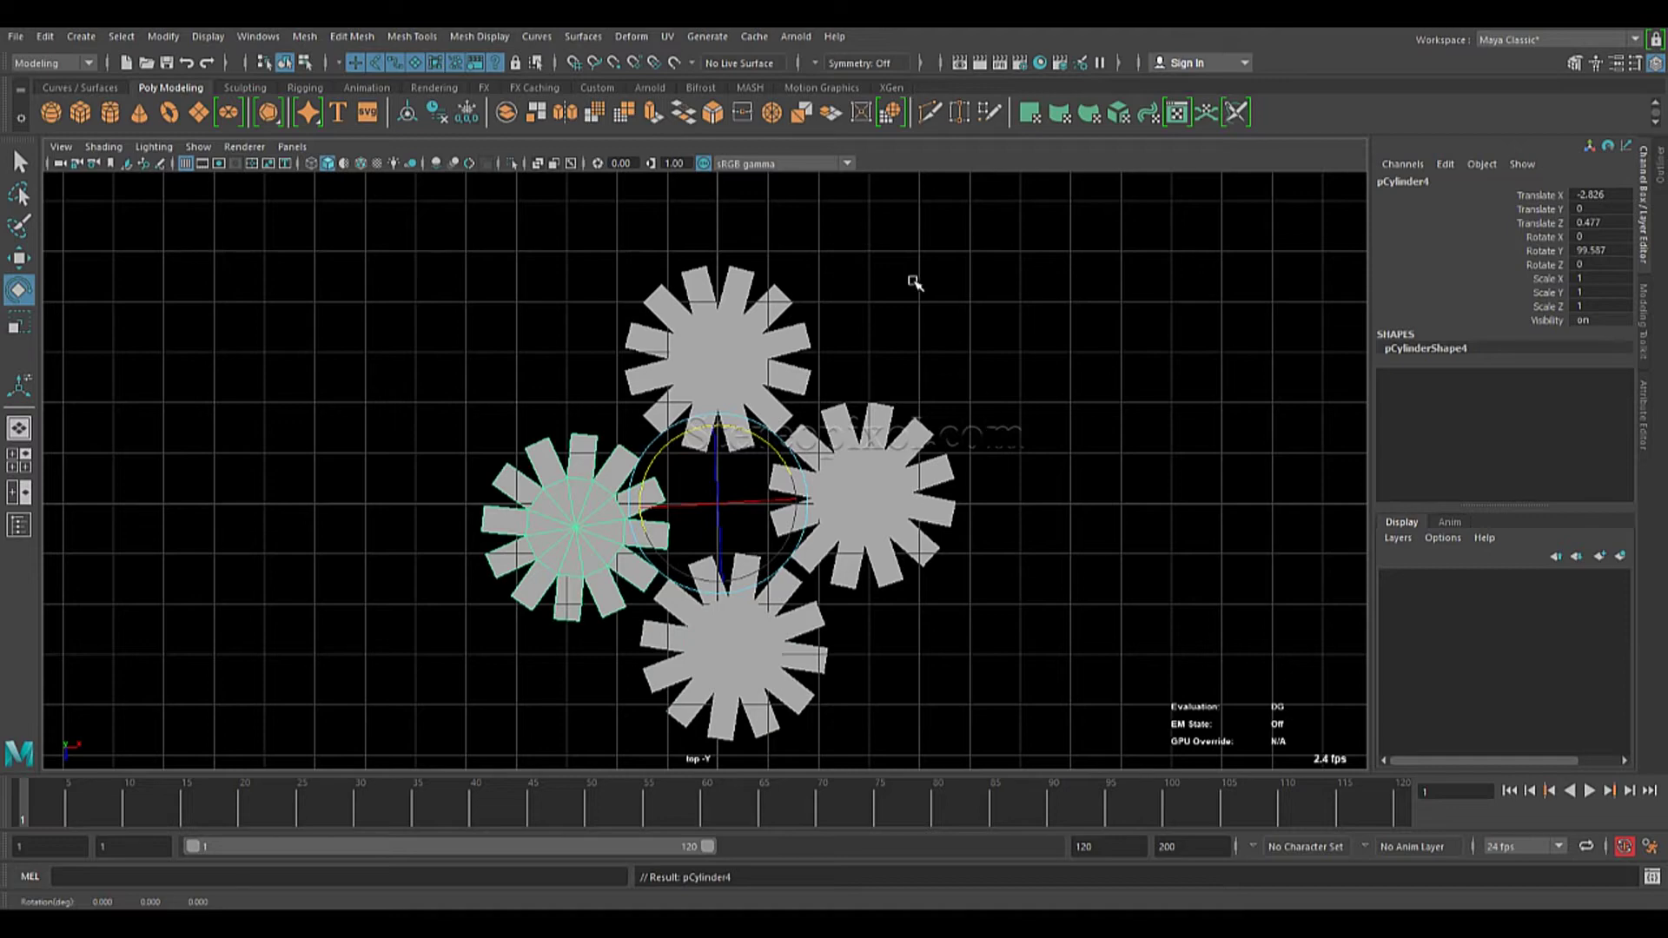
Deselect the gears and examine the ring of four from several angles in the perspective view.
{"action": "left_click", "coordinate": [1043, 316]}
{"action": "key", "text": "space"}
{"action": "key", "text": "space"}
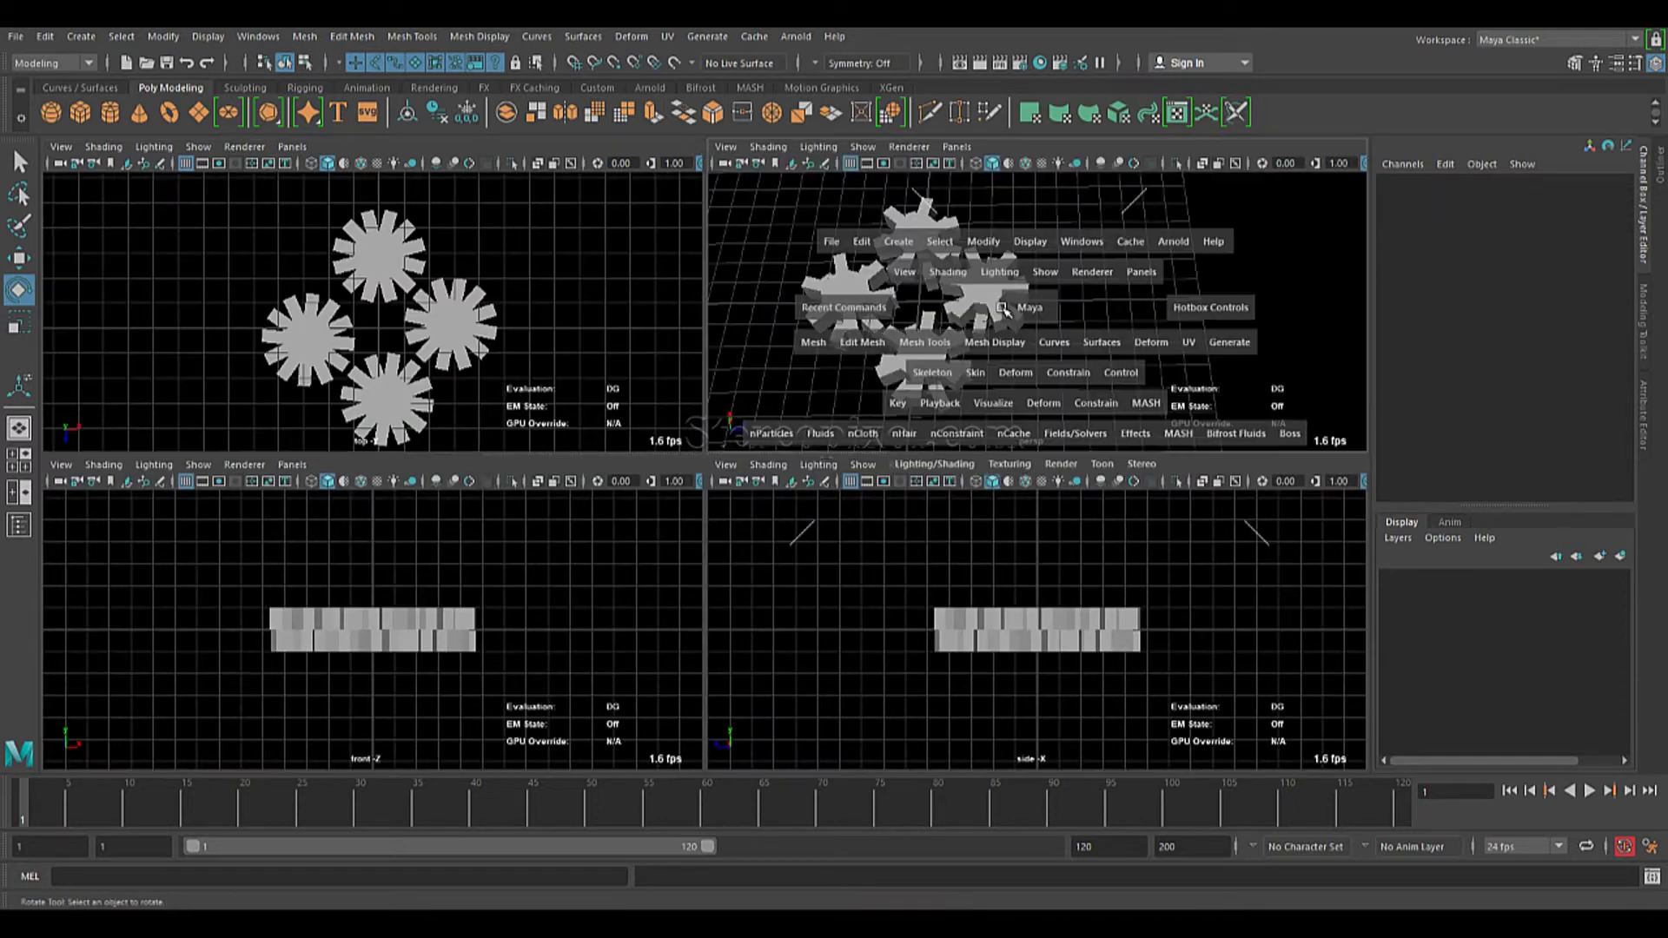
{"action": "left_click_drag", "start_coordinate": [1002, 307], "coordinate": [681, 402], "text": "alt"}
{"action": "middle_click_drag", "start_coordinate": [681, 402], "coordinate": [868, 556], "text": "alt"}
{"action": "left_click_drag", "start_coordinate": [712, 521], "coordinate": [837, 514], "text": "alt"}
{"action": "middle_click_drag", "start_coordinate": [837, 513], "coordinate": [804, 569], "text": "alt"}
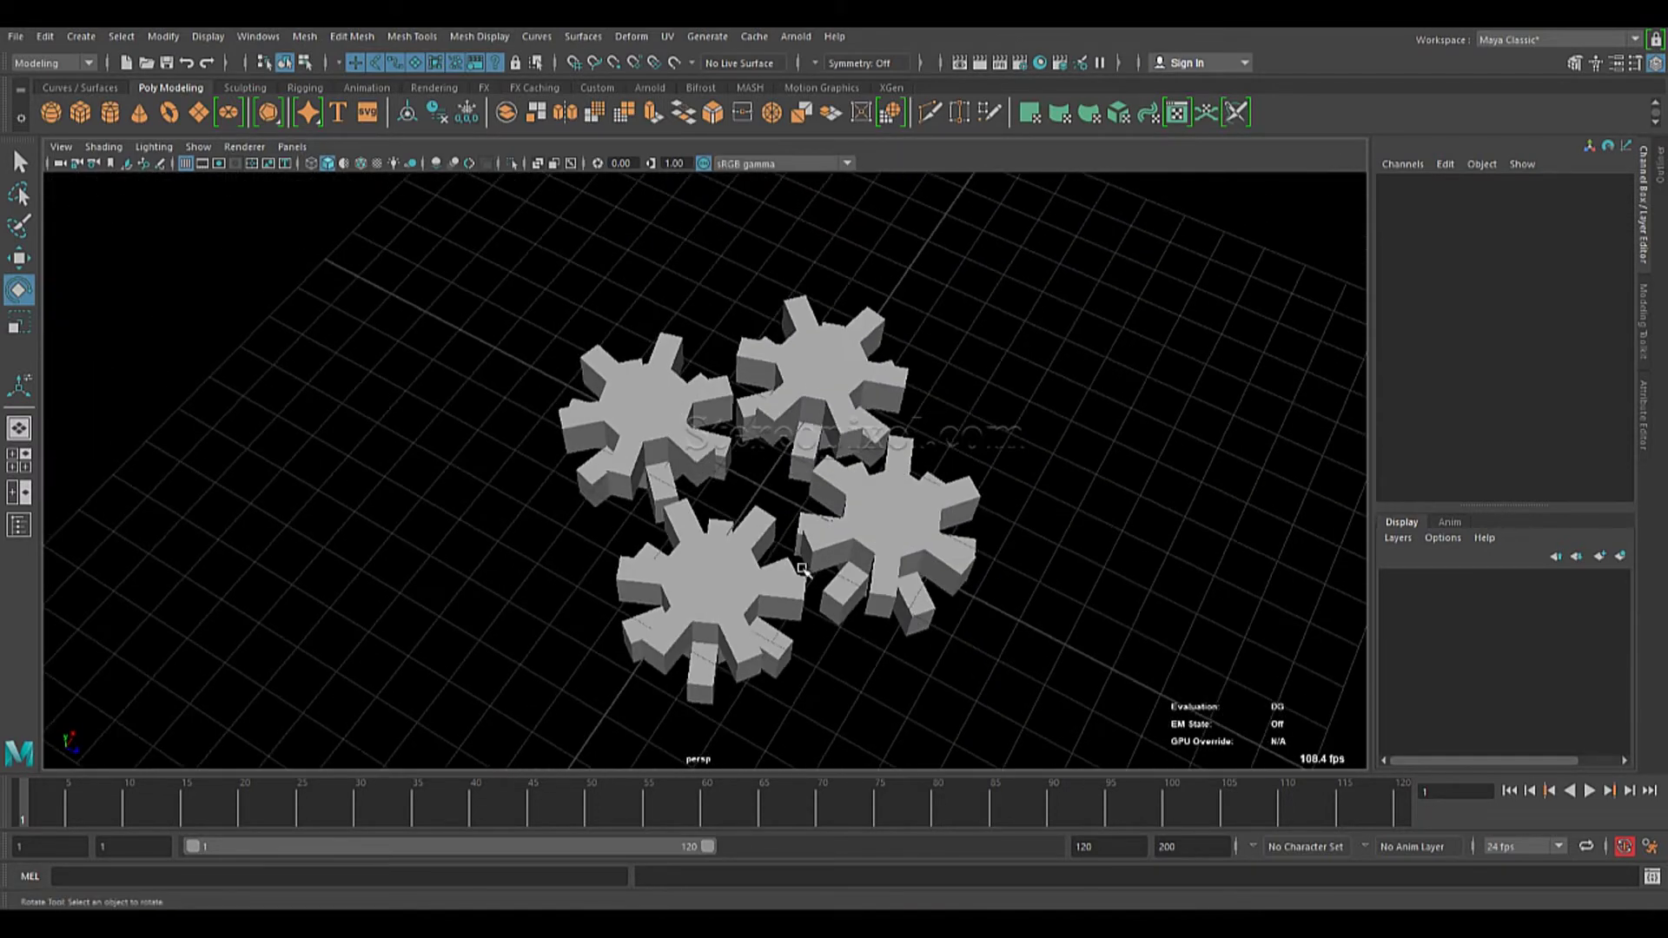
{"action": "left_click_drag", "start_coordinate": [801, 569], "coordinate": [827, 547], "text": "alt"}
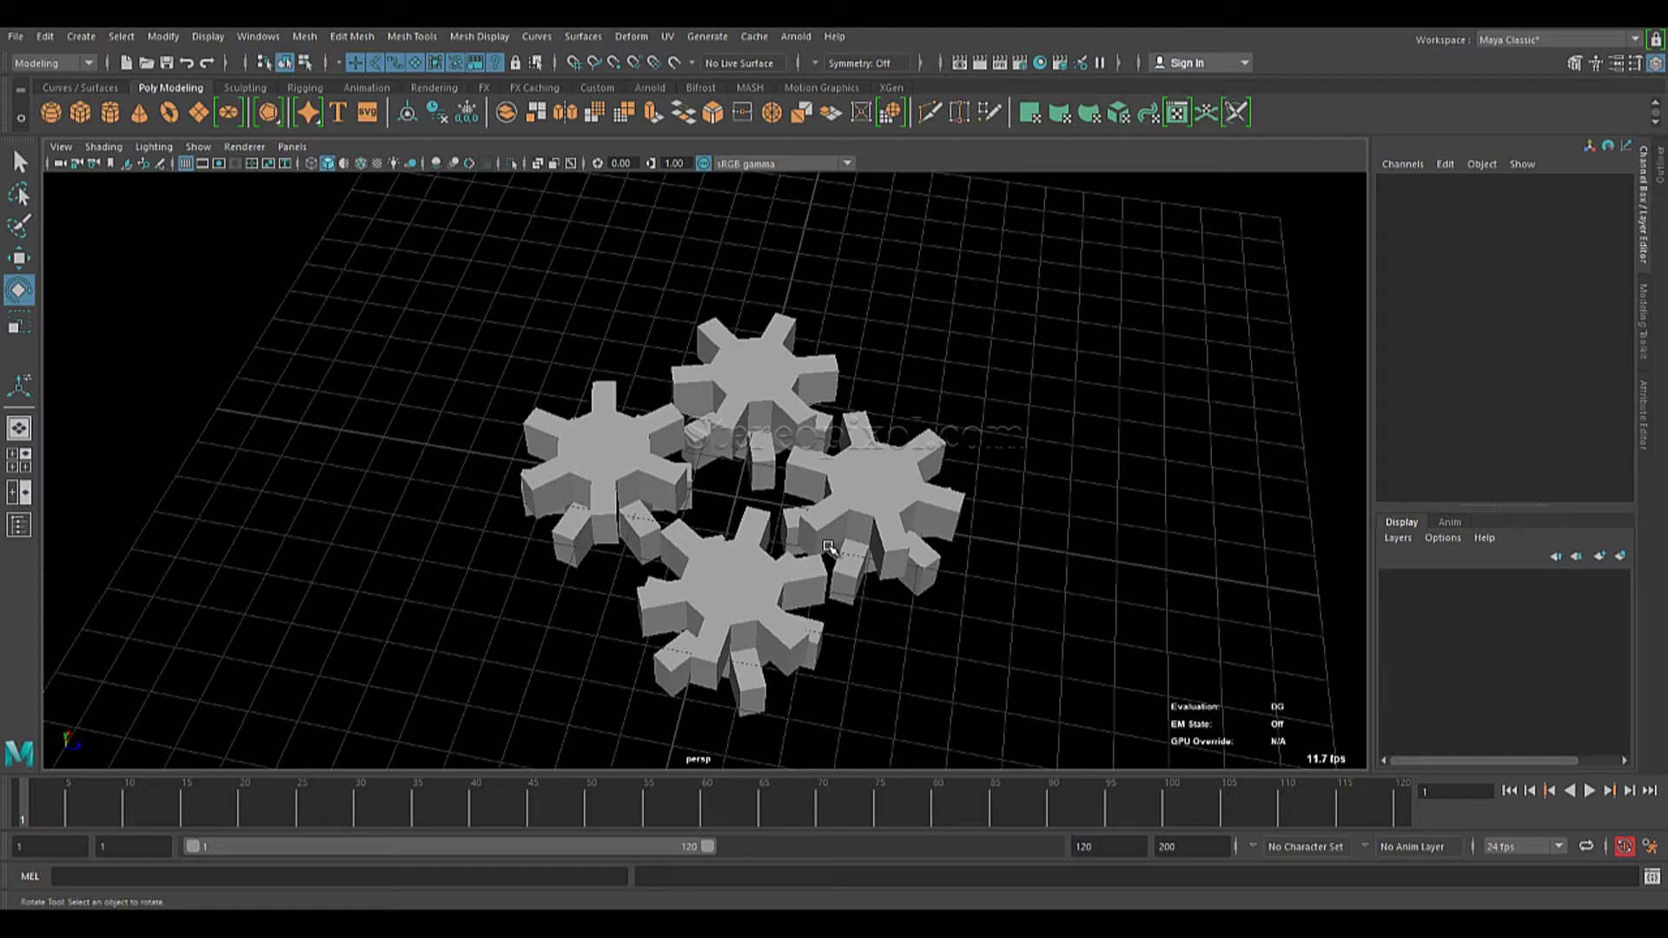
Select all four gears and smart-duplicate them with a uniform scale of about 4.92 around their shared centre pivot.
{"action": "left_click", "coordinate": [849, 492]}
{"action": "left_click", "coordinate": [748, 363], "text": "shift"}
{"action": "left_click", "coordinate": [586, 456], "text": "shift"}
{"action": "left_click", "coordinate": [709, 634], "text": "shift"}
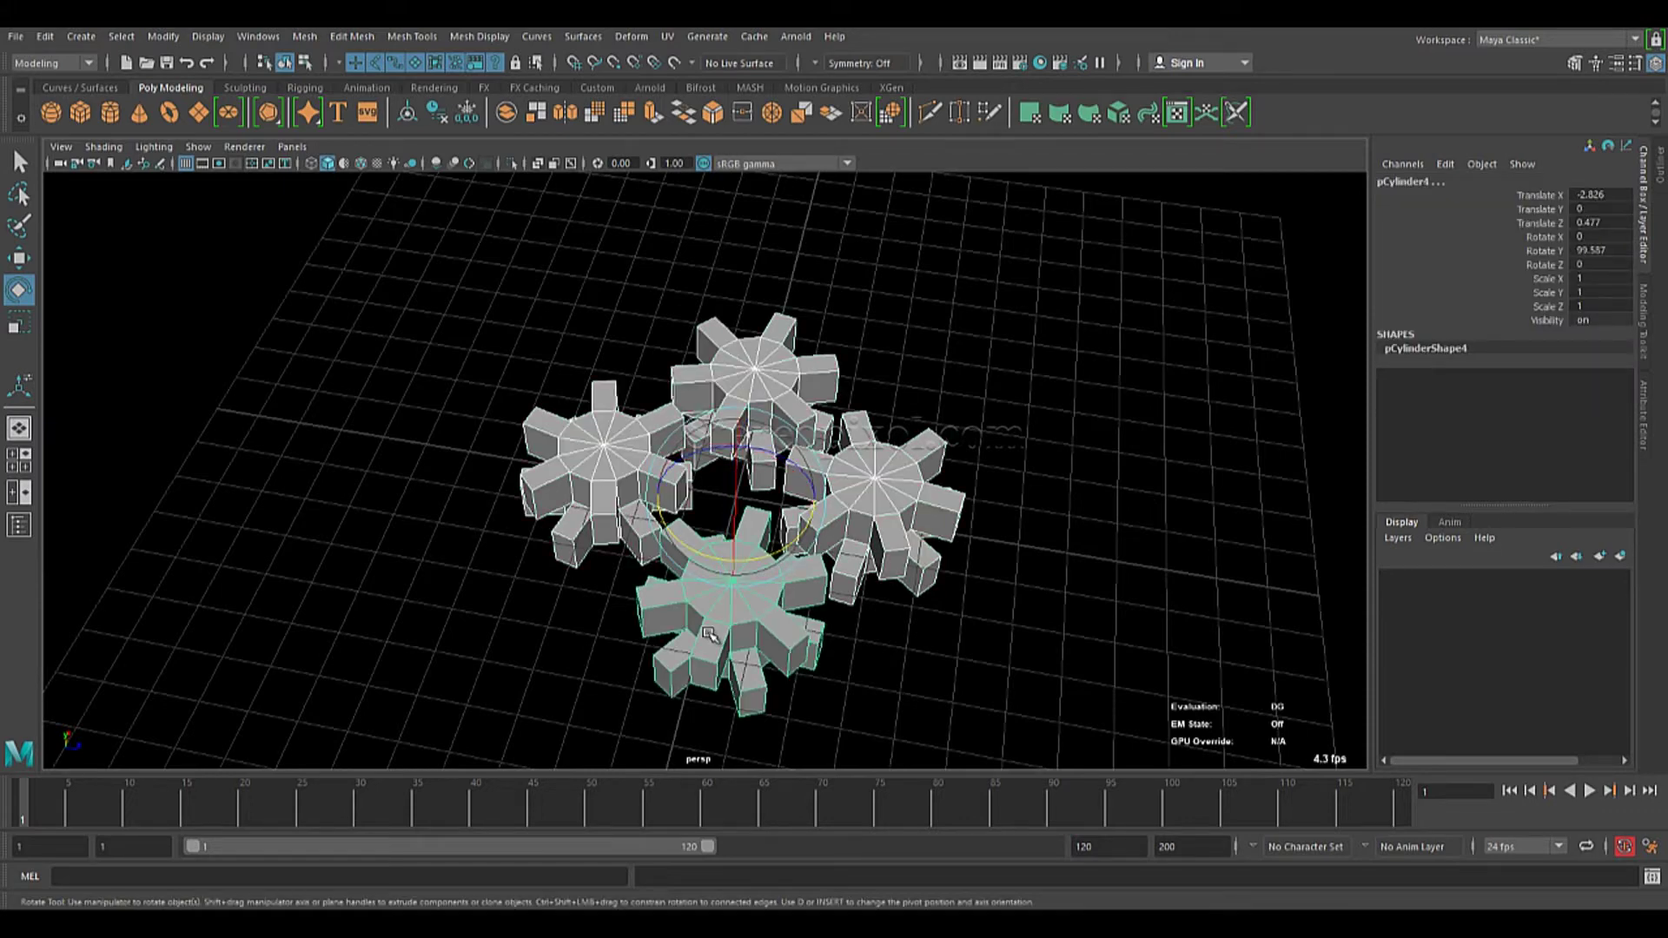
{"action": "left_click_drag", "start_coordinate": [710, 634], "coordinate": [644, 626], "text": "alt"}
{"action": "key", "text": "space"}
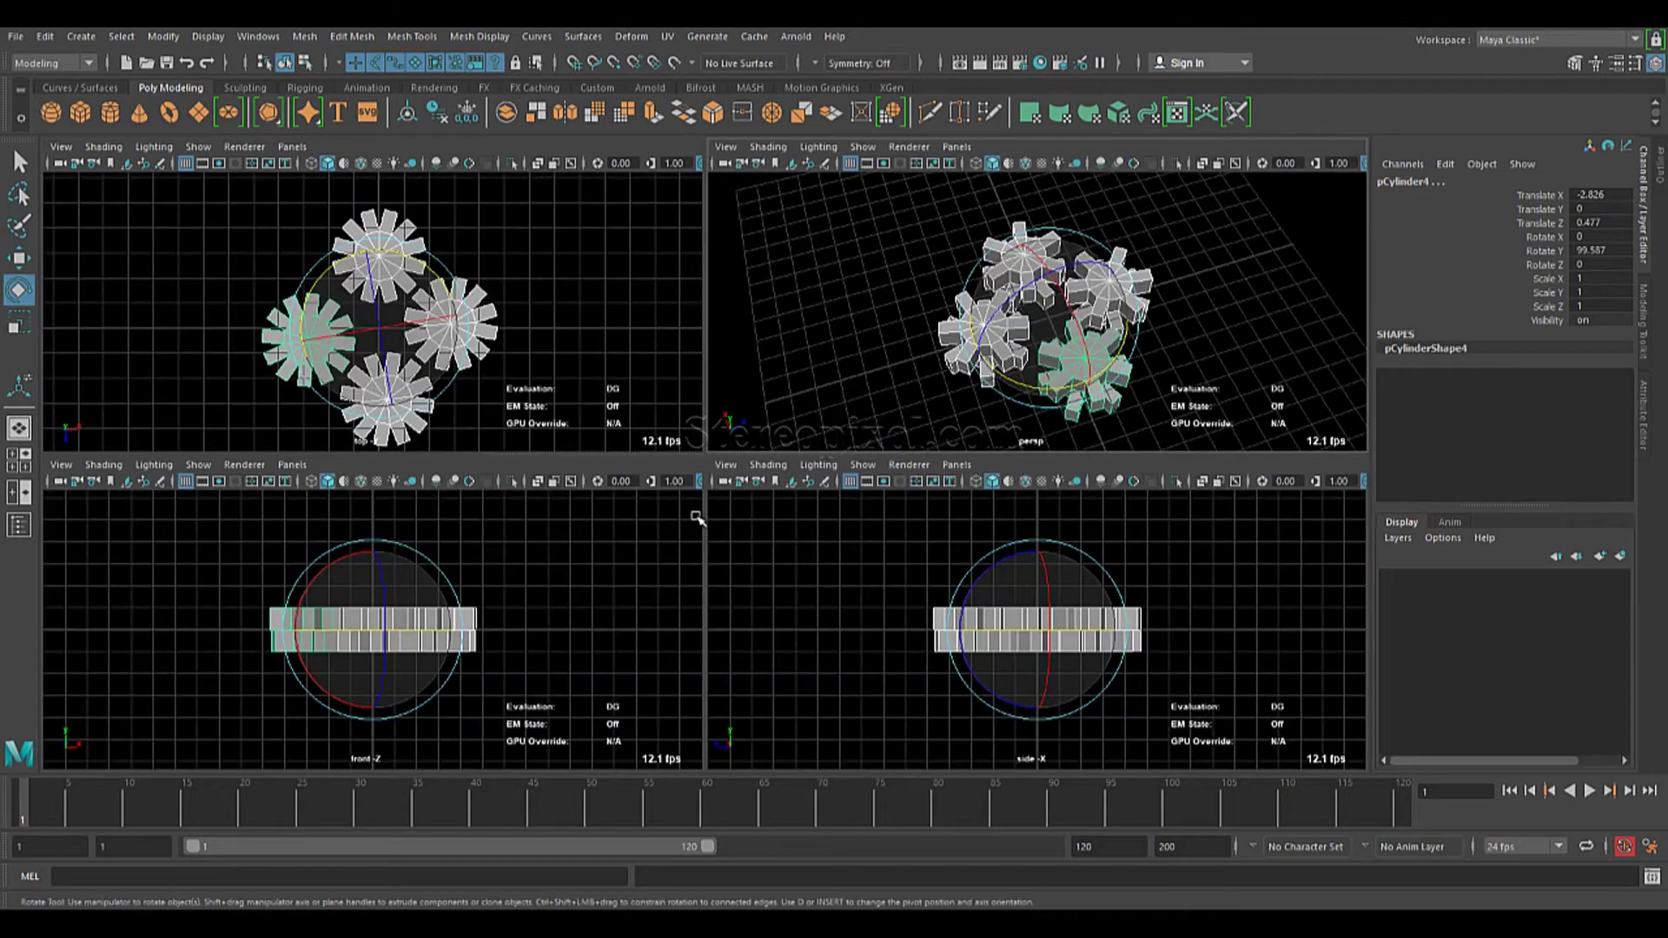
{"action": "key", "text": "r"}
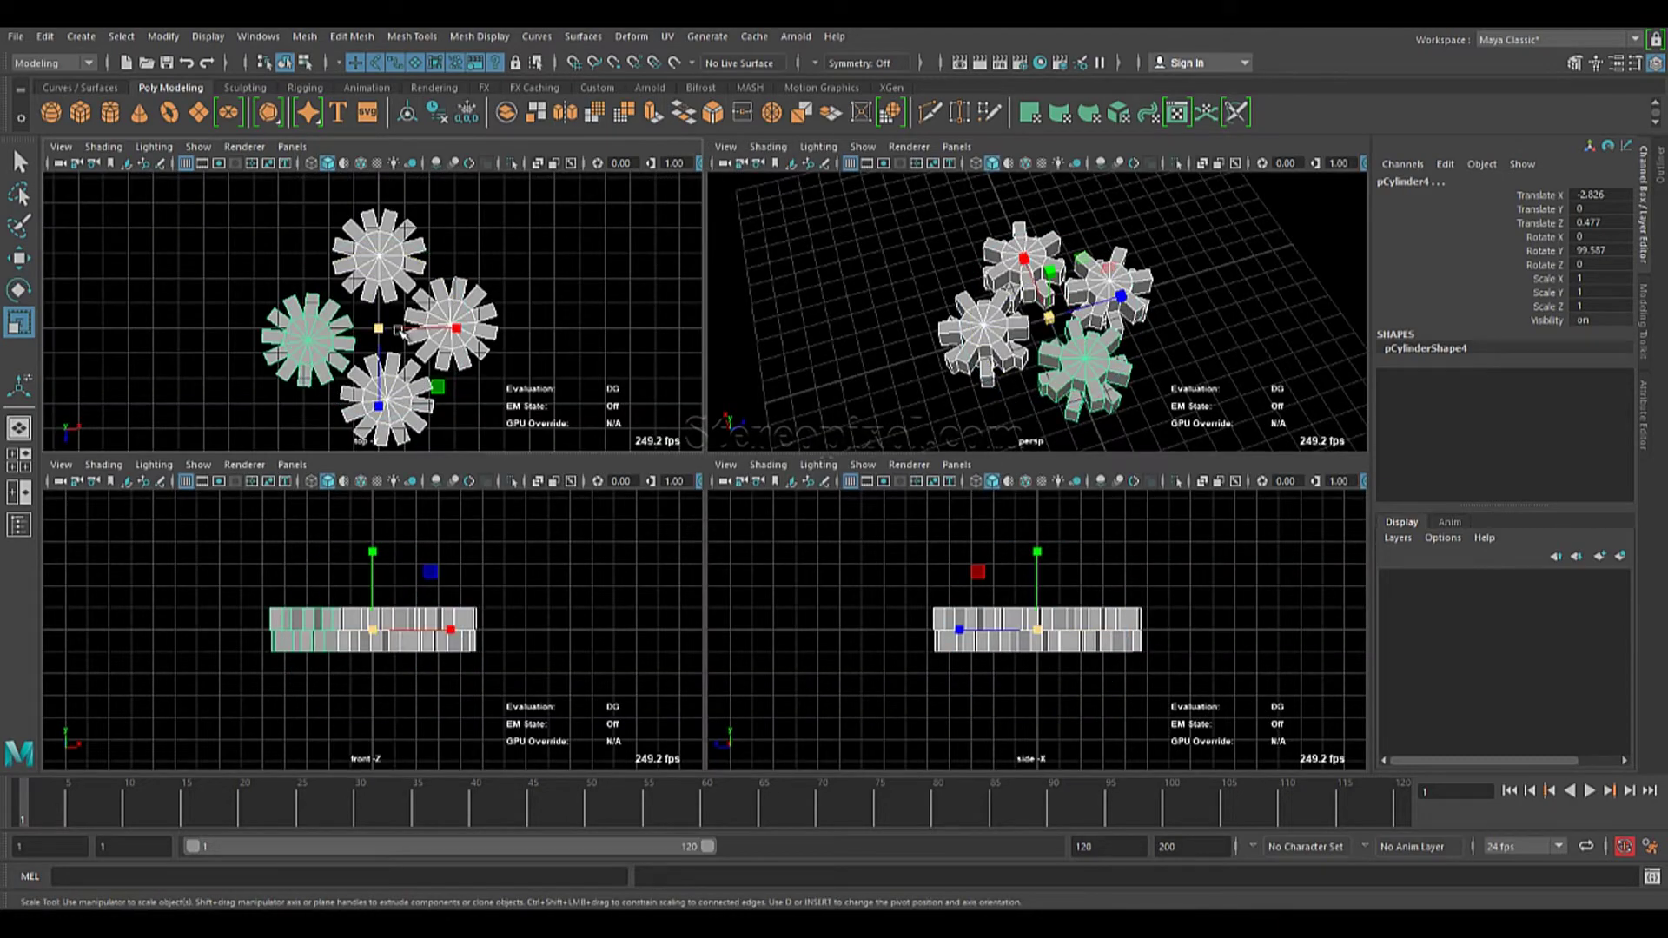
{"action": "mouse_move", "coordinate": [380, 329]}
{"action": "left_mouse_down", "text": "shift"}
{"action": "mouse_move", "coordinate": [745, 83]}
{"action": "mouse_move", "coordinate": [905, 14]}
{"action": "left_mouse_up", "text": "shift"}
{"action": "scroll", "coordinate": [483, 293], "scroll_direction": "down", "scroll_amount": 11}
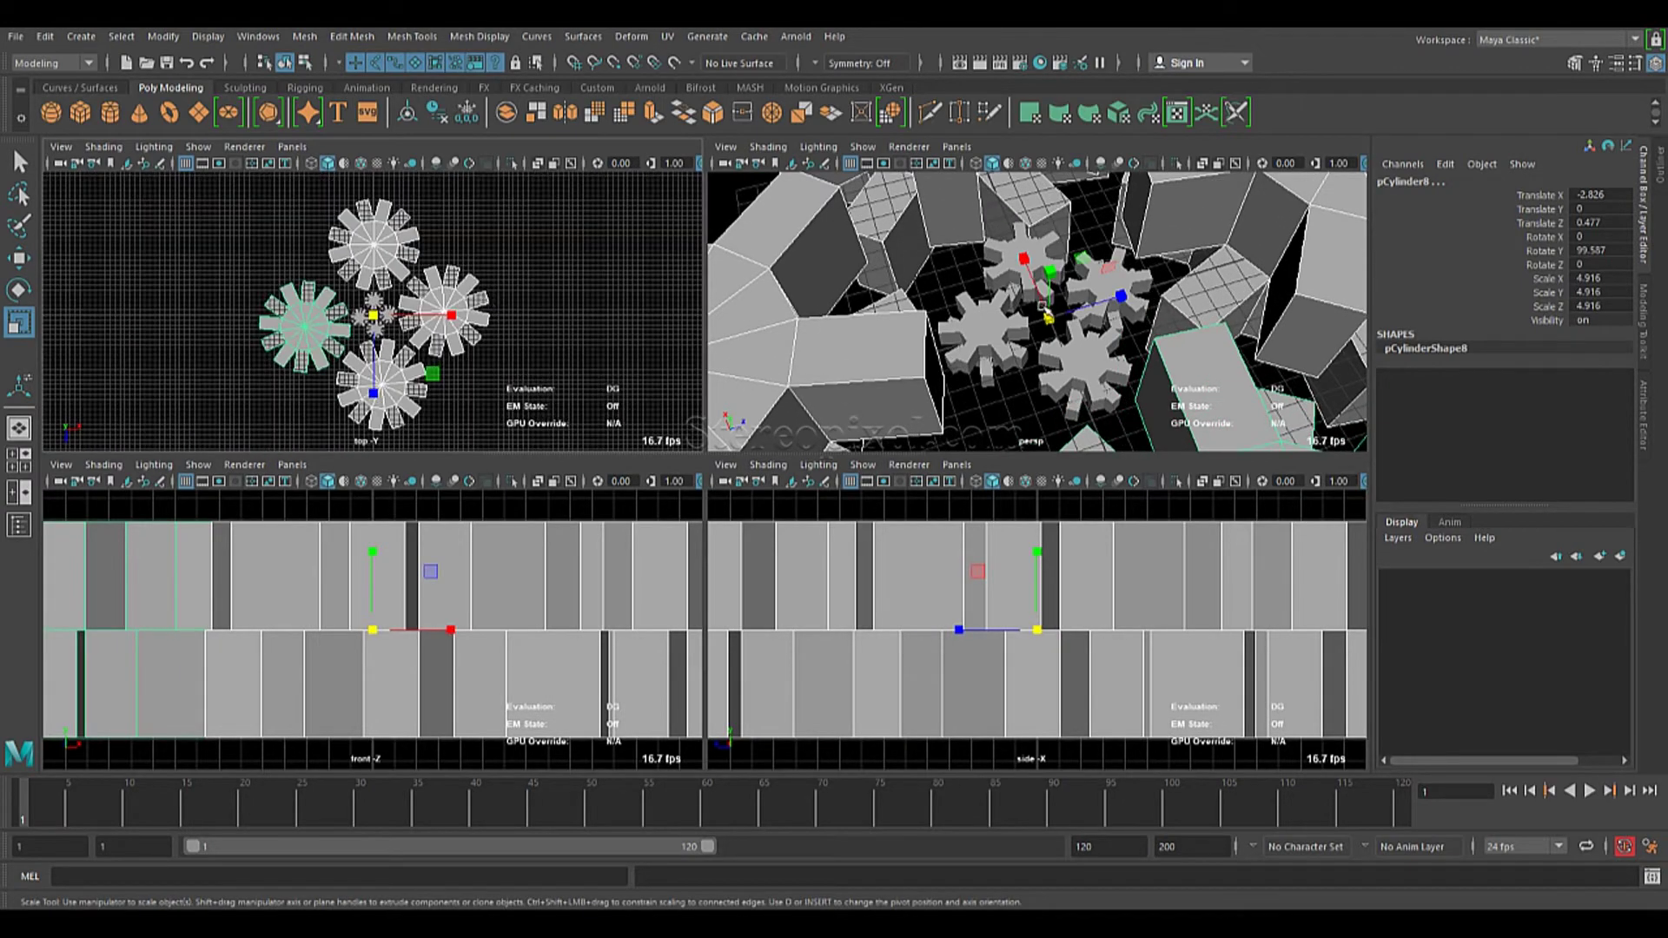
Deselect the gears and examine the enlarged outer ring around the small gears in the perspective view.
{"action": "key", "text": "space"}
{"action": "scroll", "coordinate": [949, 384], "scroll_direction": "down", "scroll_amount": 8}
{"action": "left_click", "coordinate": [1126, 528]}
{"action": "left_click_drag", "start_coordinate": [550, 529], "coordinate": [680, 558], "text": "alt"}
{"action": "right_click_drag", "start_coordinate": [863, 555], "coordinate": [708, 556], "text": "alt"}
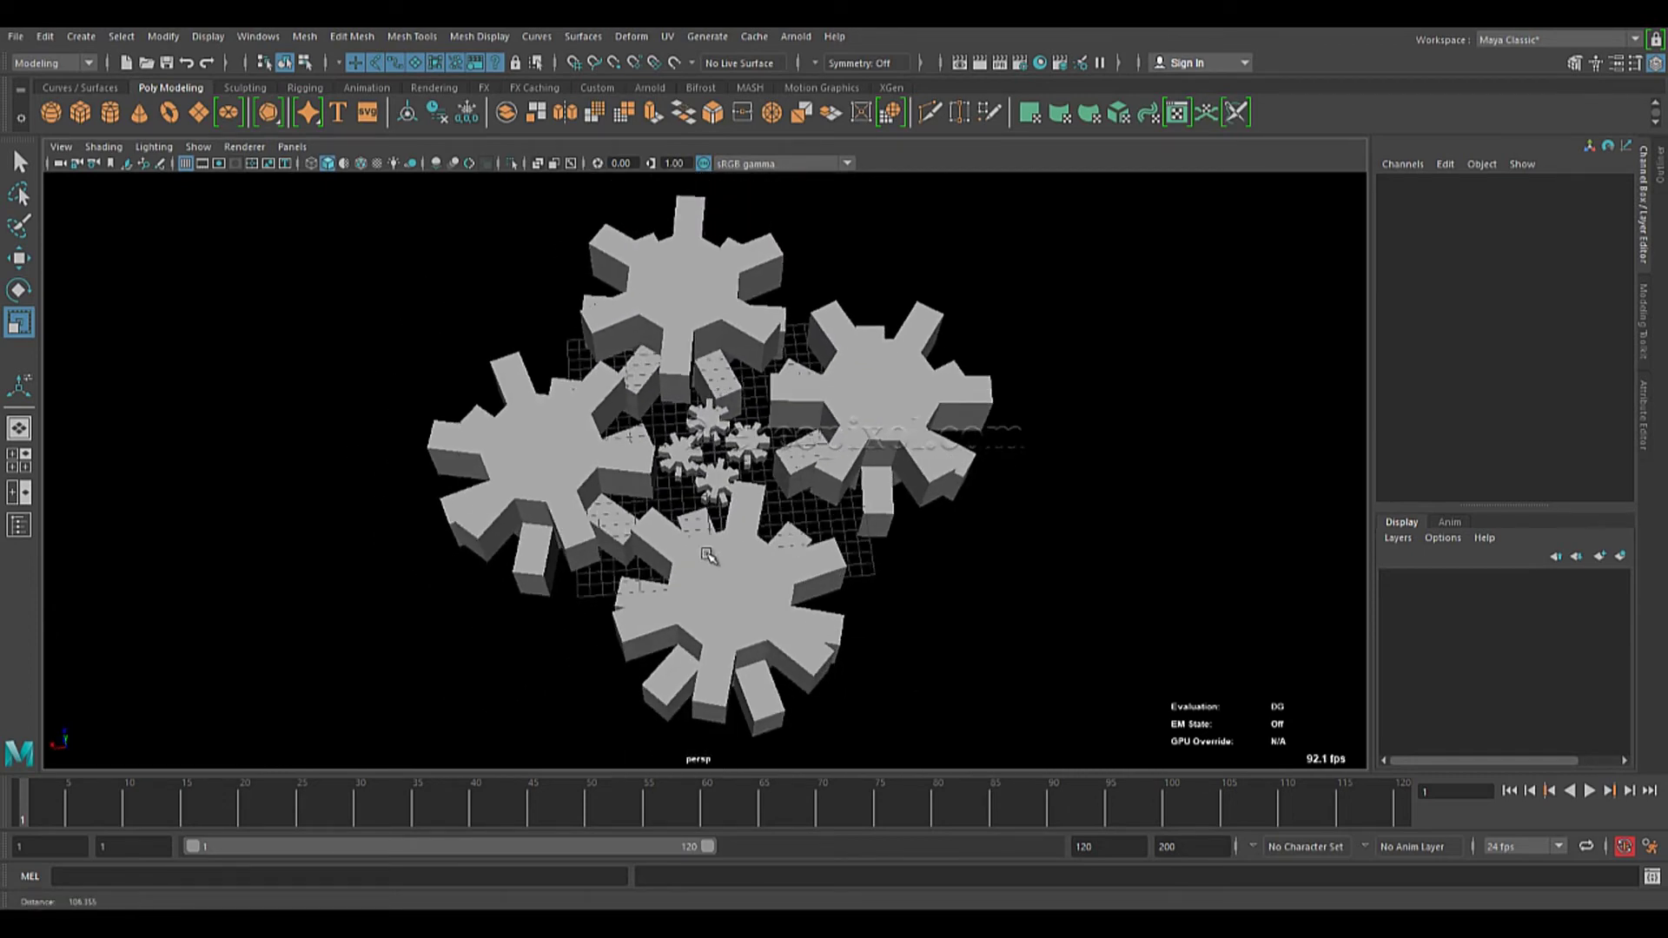
{"action": "left_click_drag", "start_coordinate": [707, 556], "coordinate": [804, 519], "text": "alt"}
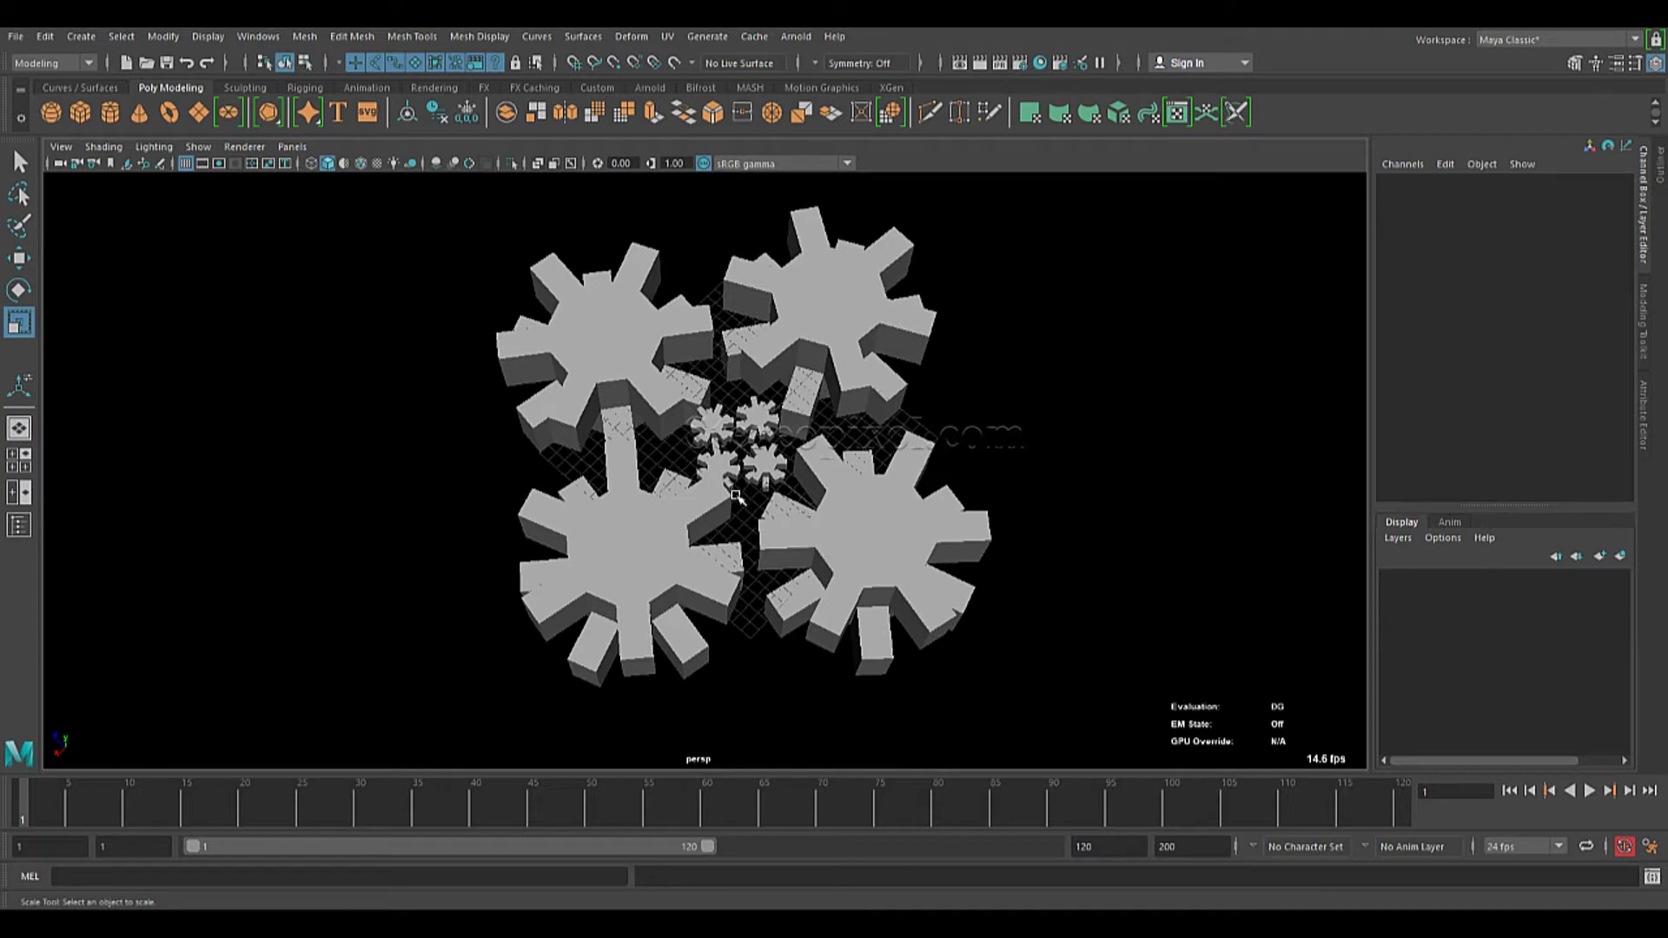
Select the four enlarged gears and undo back through their scaled duplication.
{"action": "left_click", "coordinate": [865, 547]}
{"action": "left_click", "coordinate": [783, 291], "text": "shift"}
{"action": "left_click", "coordinate": [610, 334], "text": "shift"}
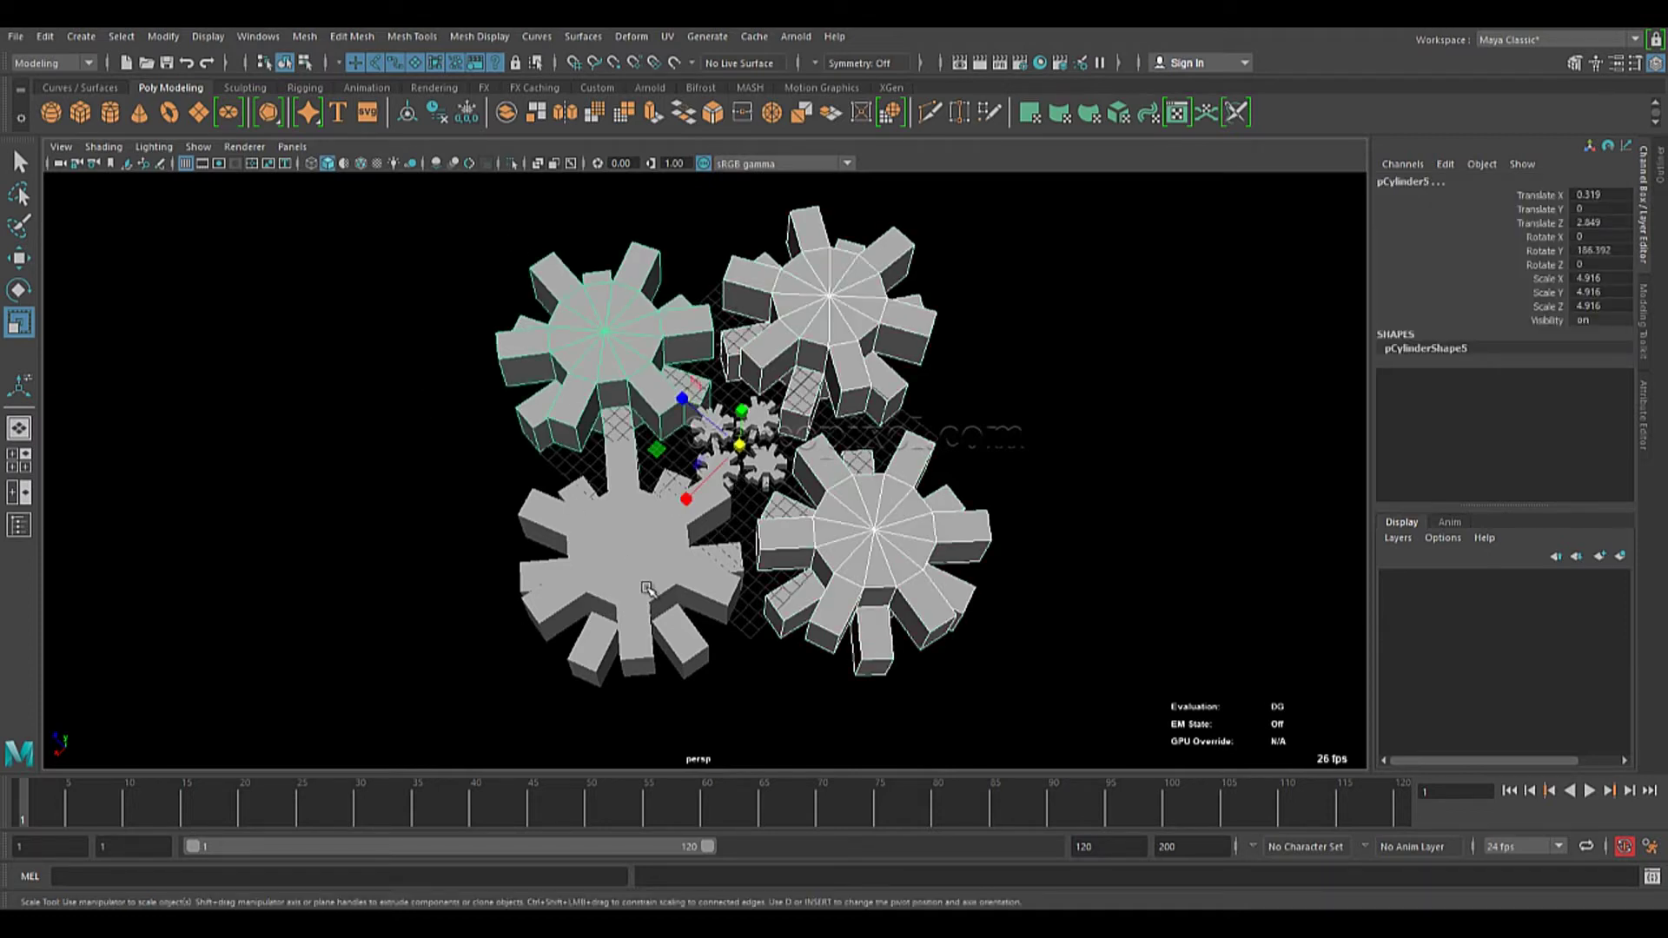
{"action": "left_click", "coordinate": [649, 587], "text": "shift"}
{"action": "key", "text": "ctrl+z"}
{"action": "key", "text": "ctrl+z"}
{"action": "key", "text": "ctrl+z"}
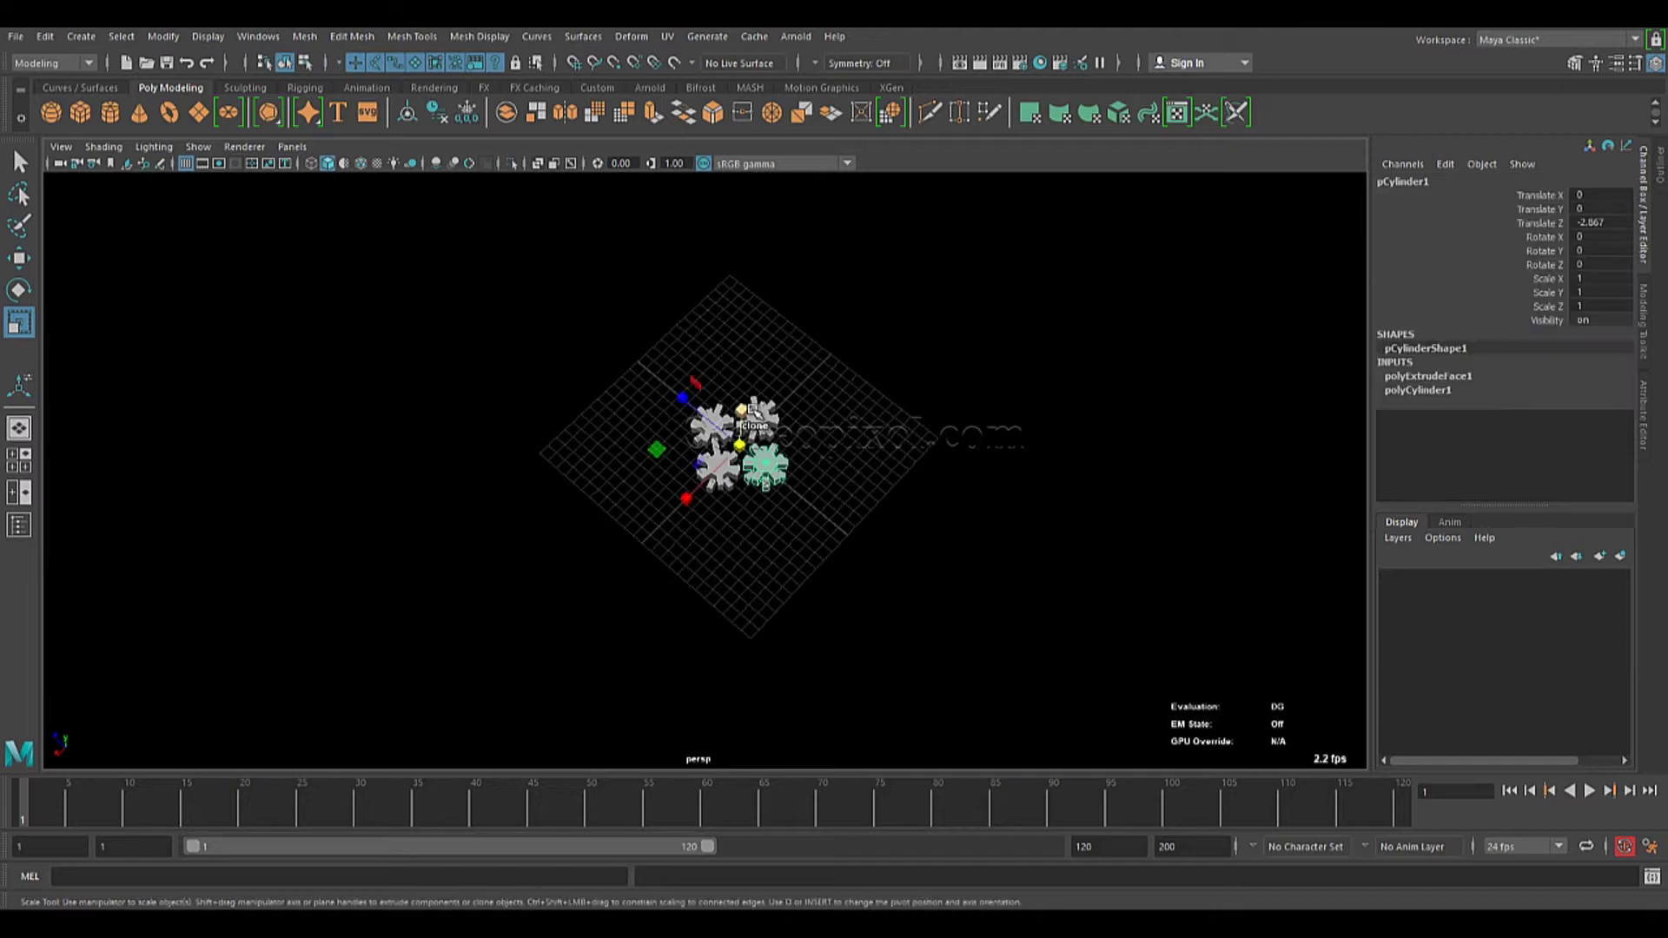
{"action": "left_click", "coordinate": [767, 416], "text": "shift"}
{"action": "scroll", "coordinate": [689, 552], "scroll_direction": "up", "scroll_amount": 6}
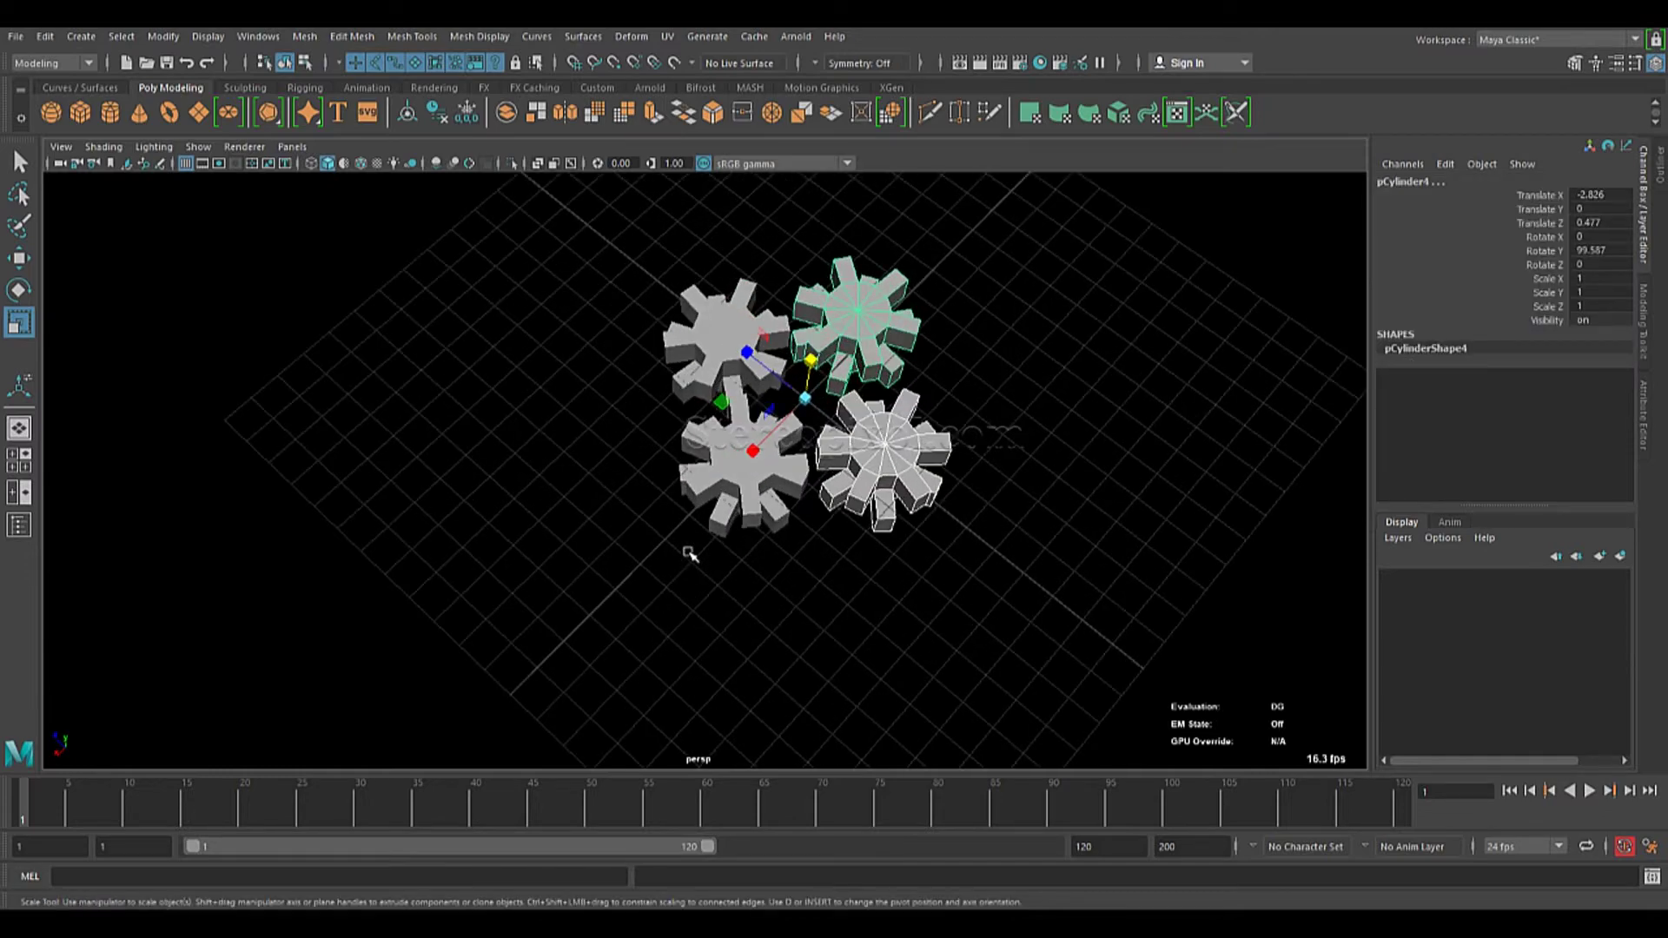
{"action": "left_click", "coordinate": [740, 508], "text": "shift"}
{"action": "left_click_drag", "start_coordinate": [714, 569], "coordinate": [793, 588], "text": "alt"}
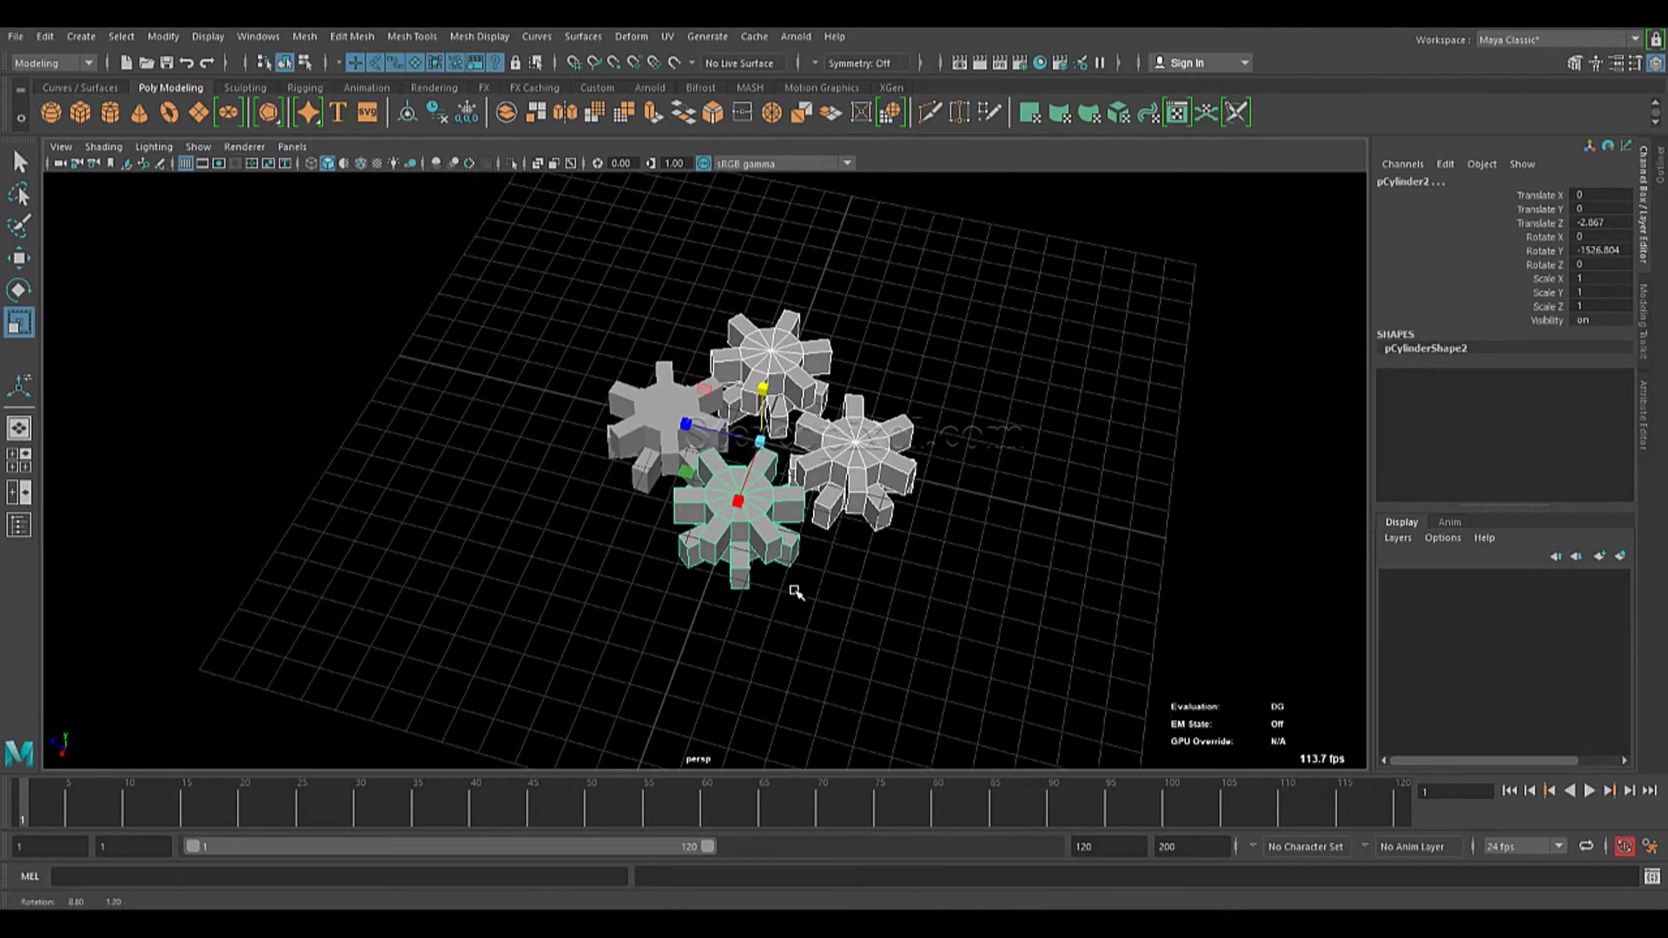
{"action": "left_click", "coordinate": [841, 588]}
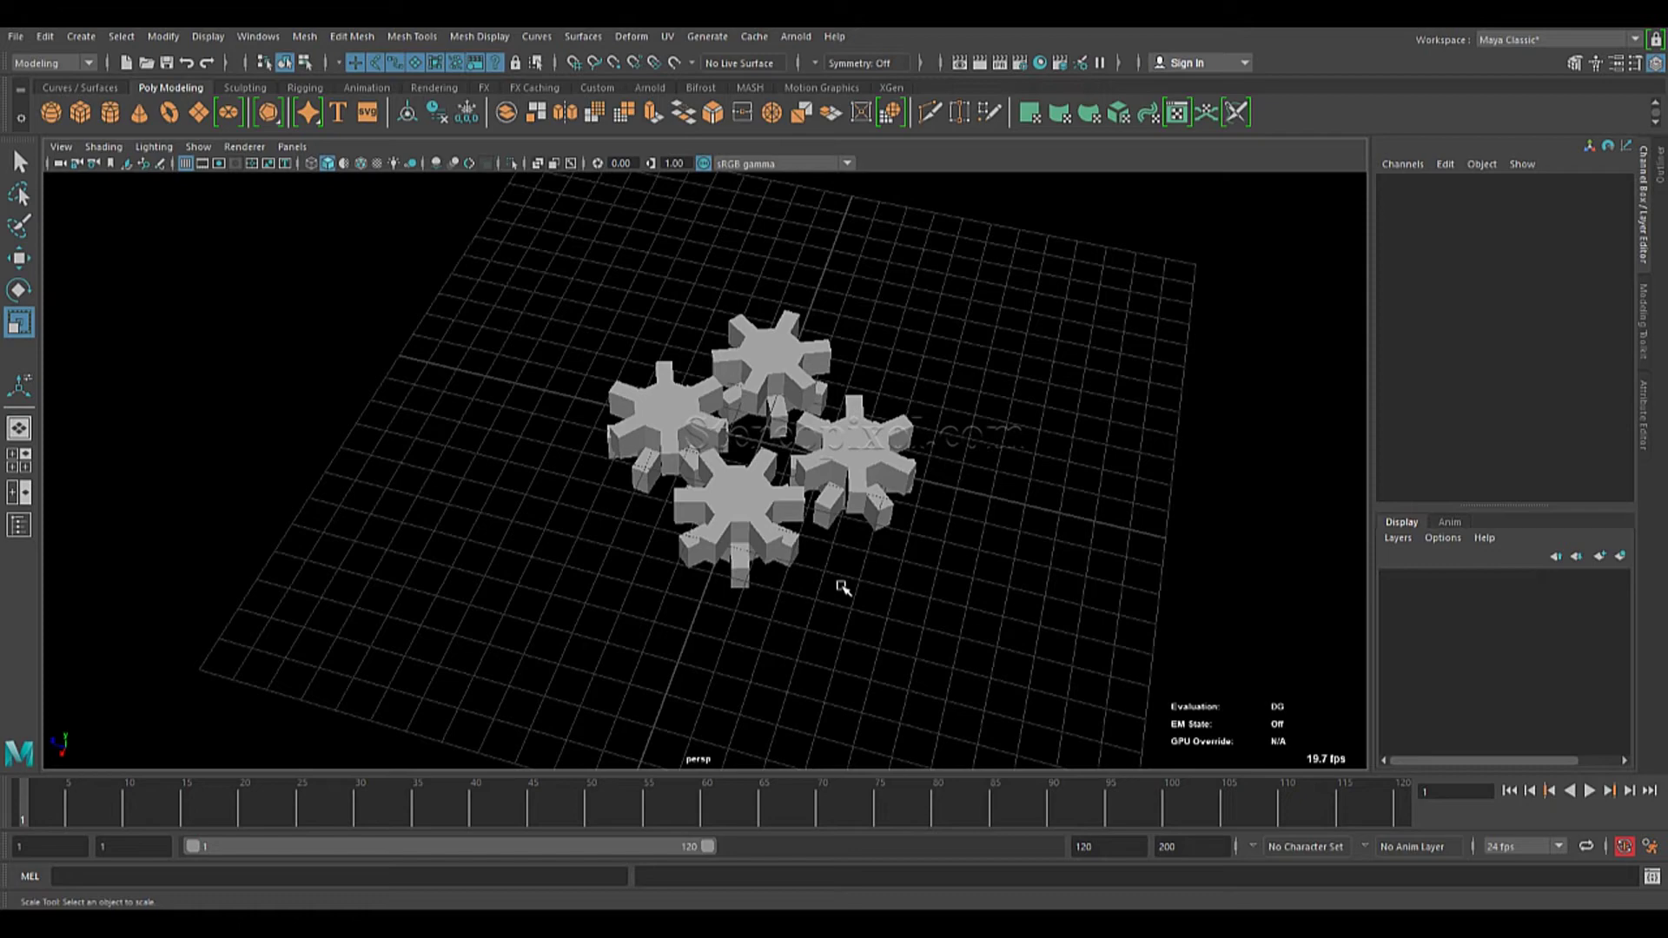
{"action": "left_click_drag", "start_coordinate": [842, 589], "coordinate": [770, 598], "text": "alt"}
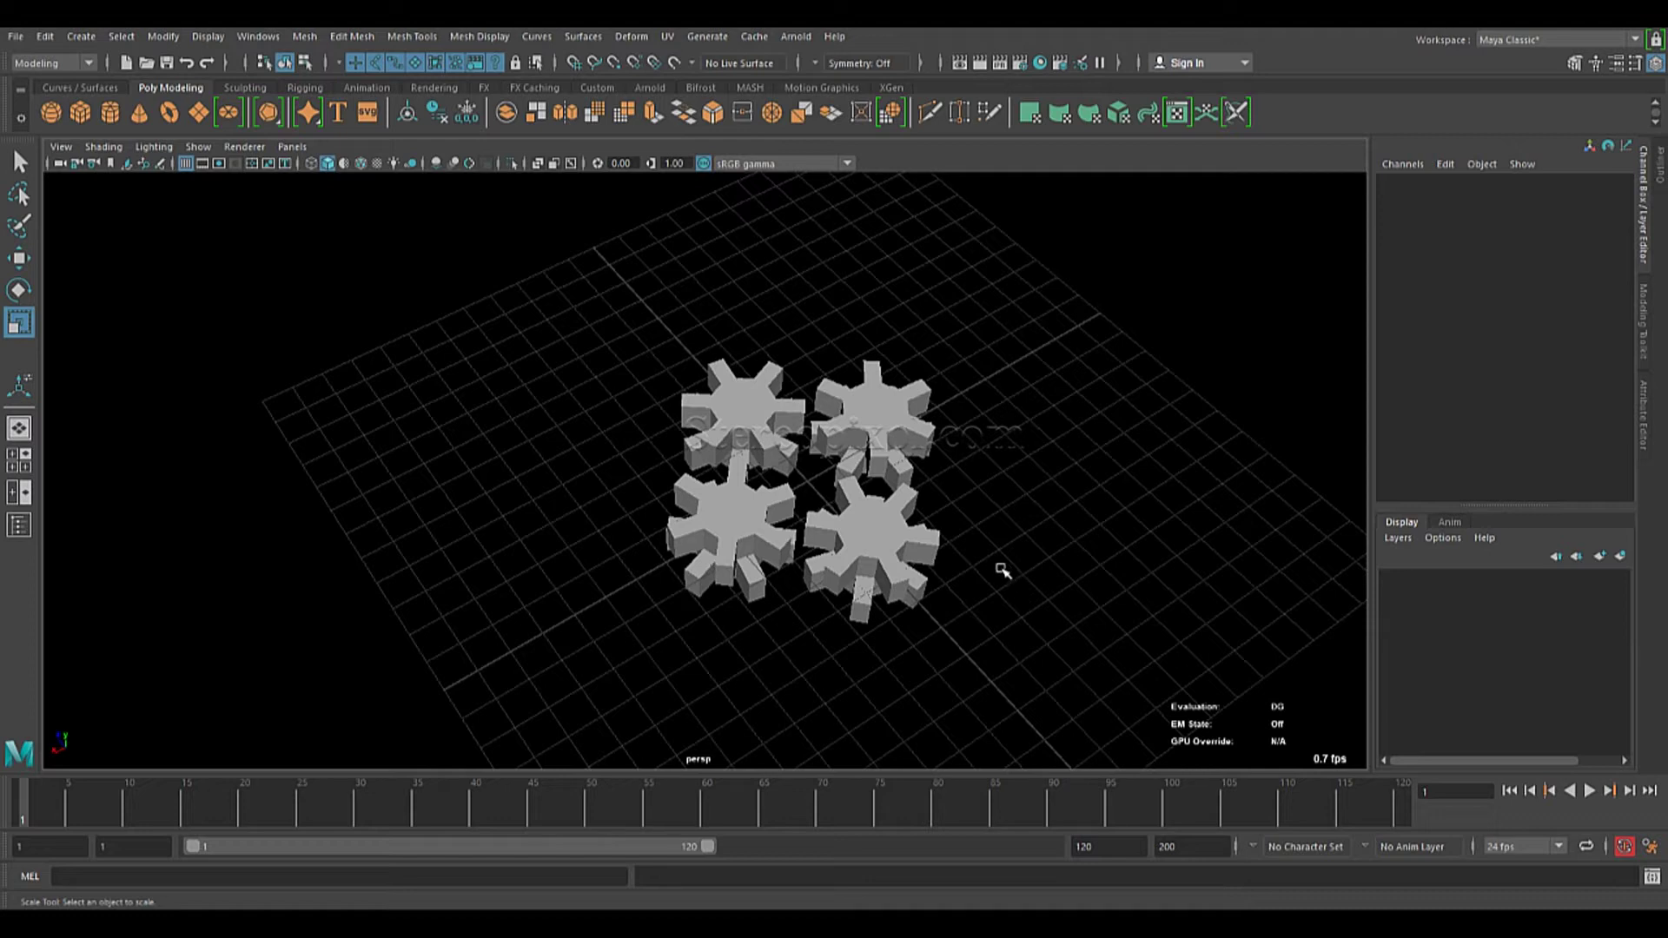
Select the original gear and its neighbour and smart-duplicate both almost in place with the Move tool.
{"action": "key", "text": "w"}
{"action": "left_click", "coordinate": [846, 533]}
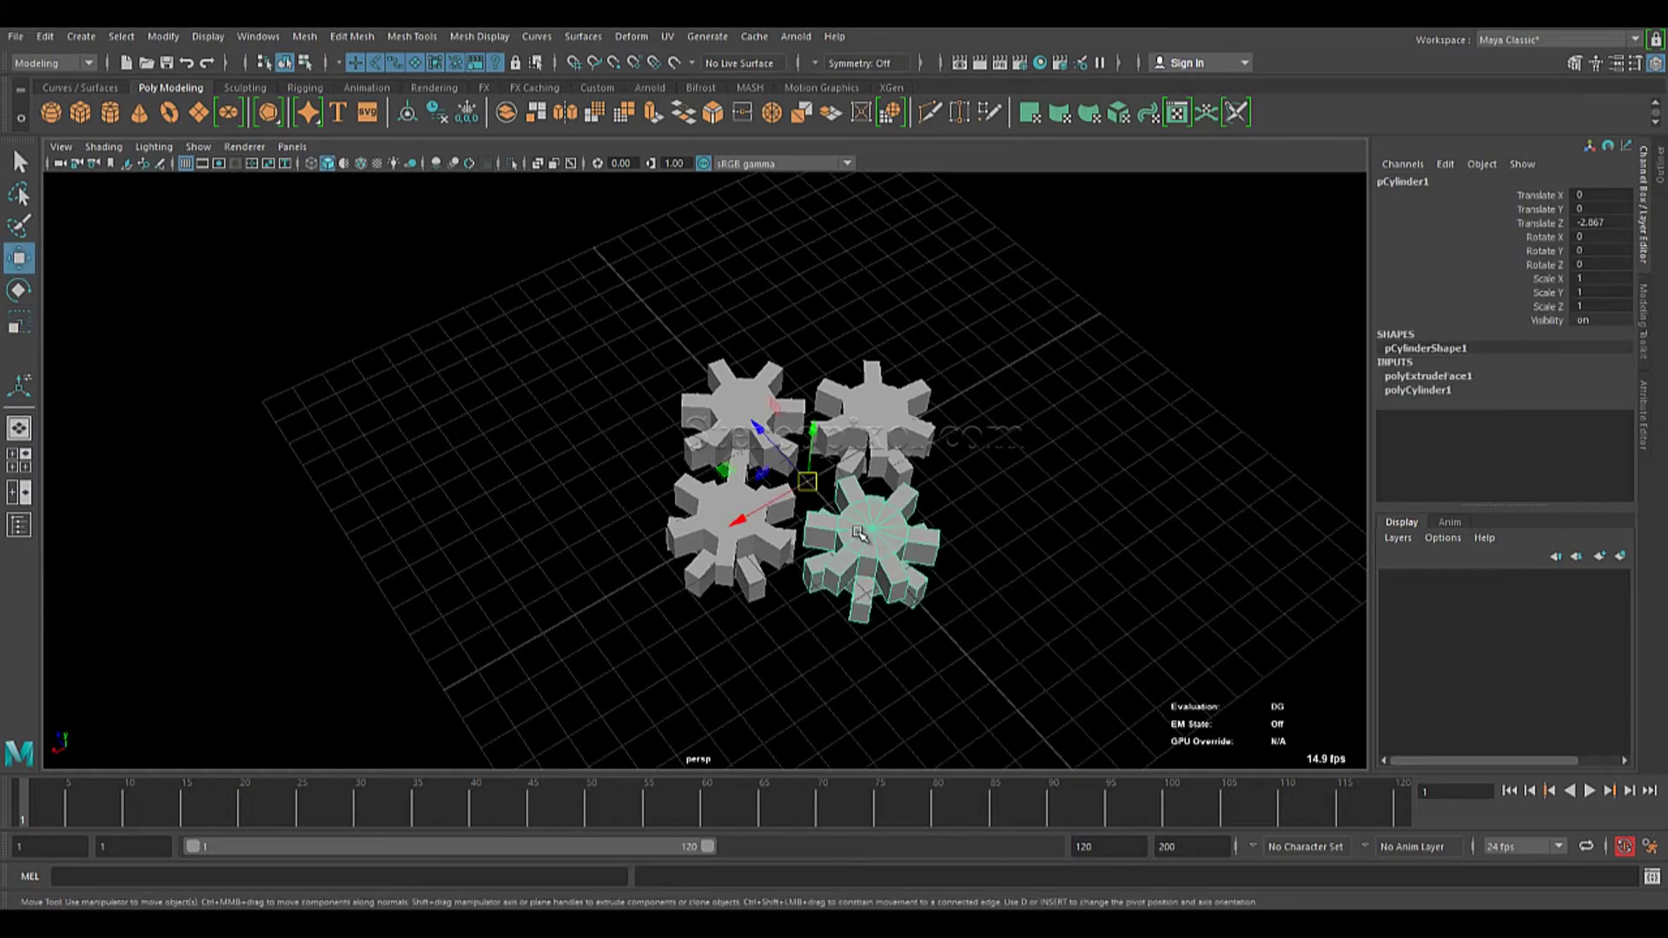
{"action": "left_click", "coordinate": [864, 436], "text": "shift"}
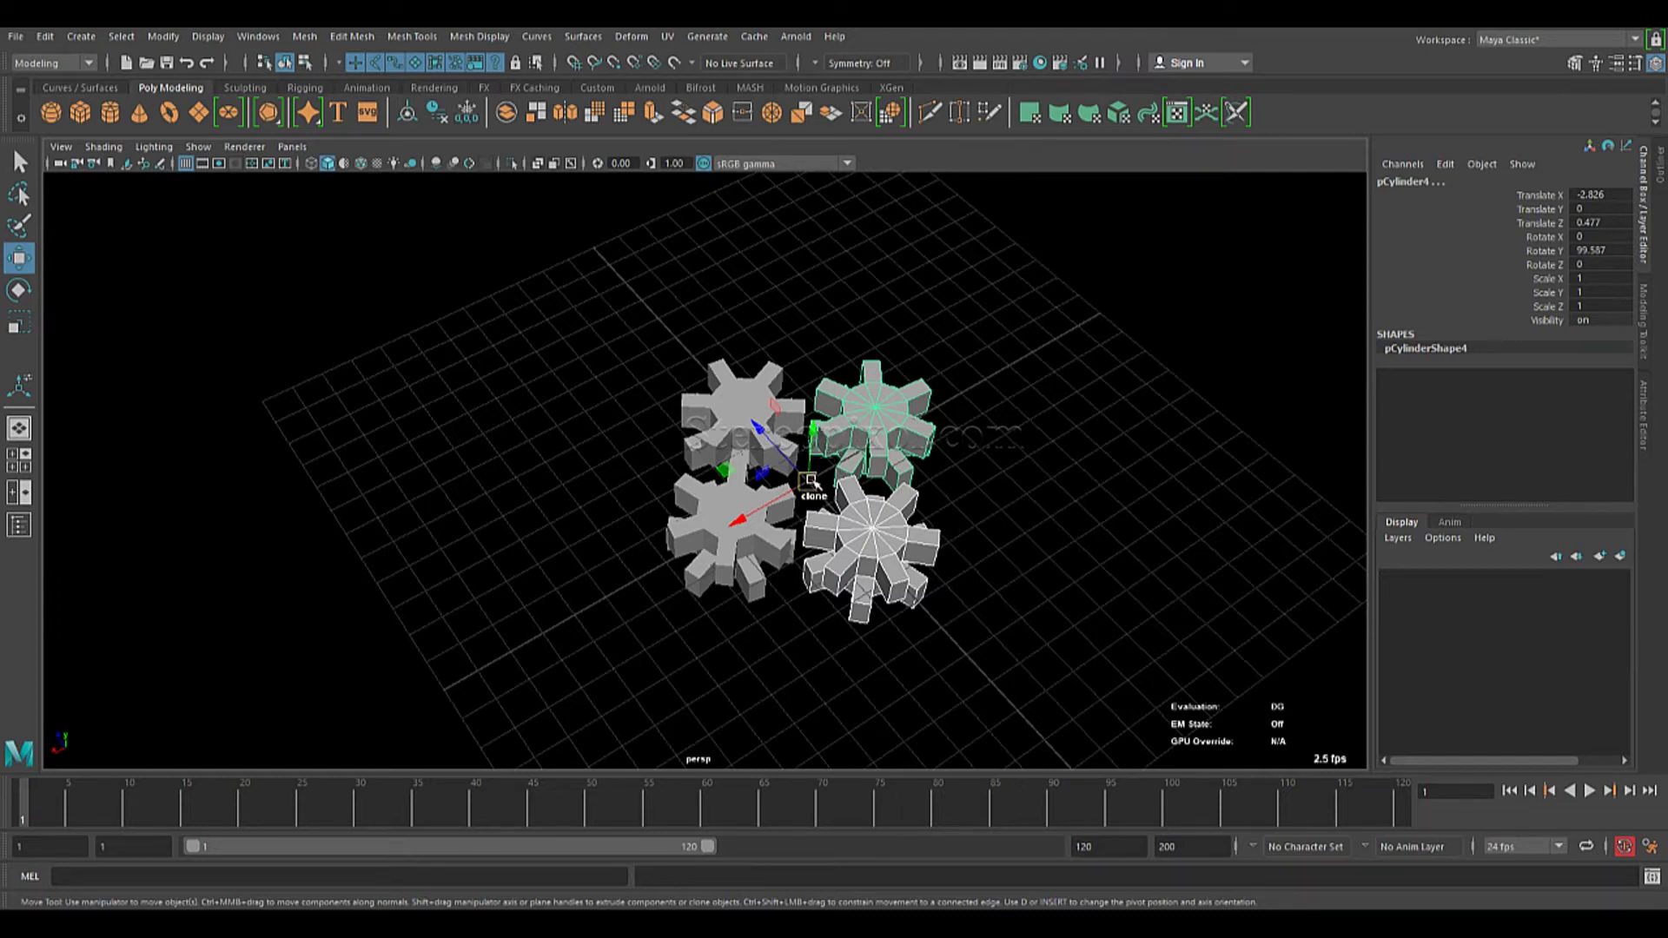
{"action": "left_click_drag", "start_coordinate": [807, 483], "coordinate": [807, 483], "text": "shift"}
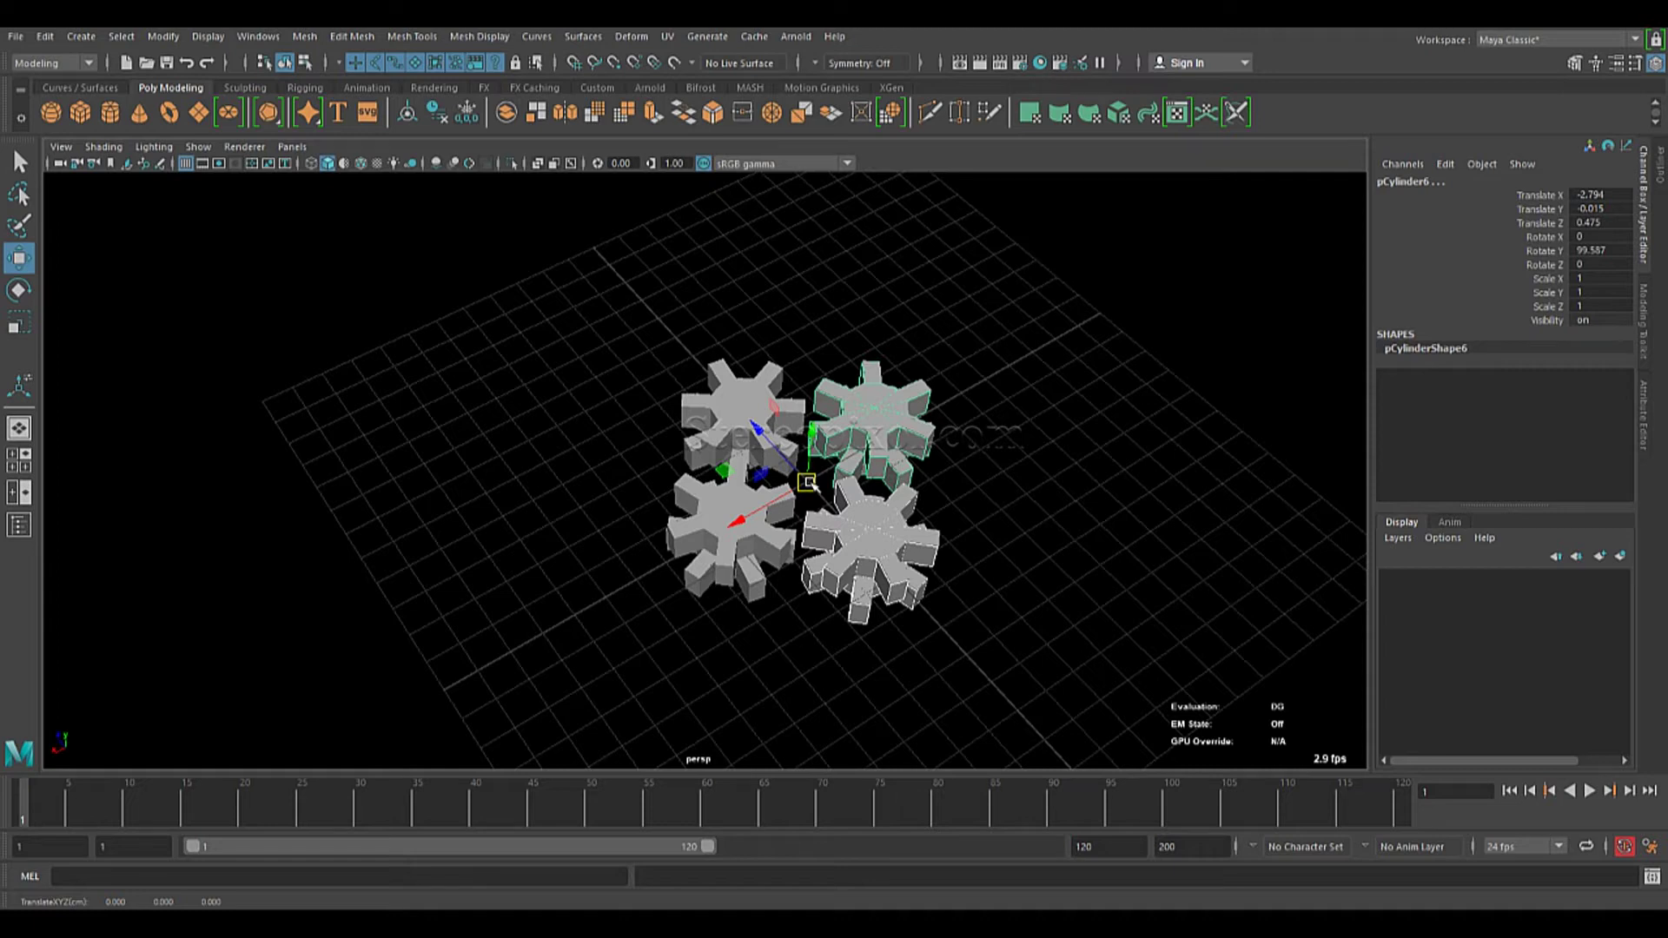
{"action": "left_click", "coordinate": [1060, 538]}
Move the overlapping original pair along X until the active gear is at about -10.01, and delete the pair.
{"action": "left_click", "coordinate": [876, 553]}
{"action": "left_click", "coordinate": [877, 408], "text": "shift"}
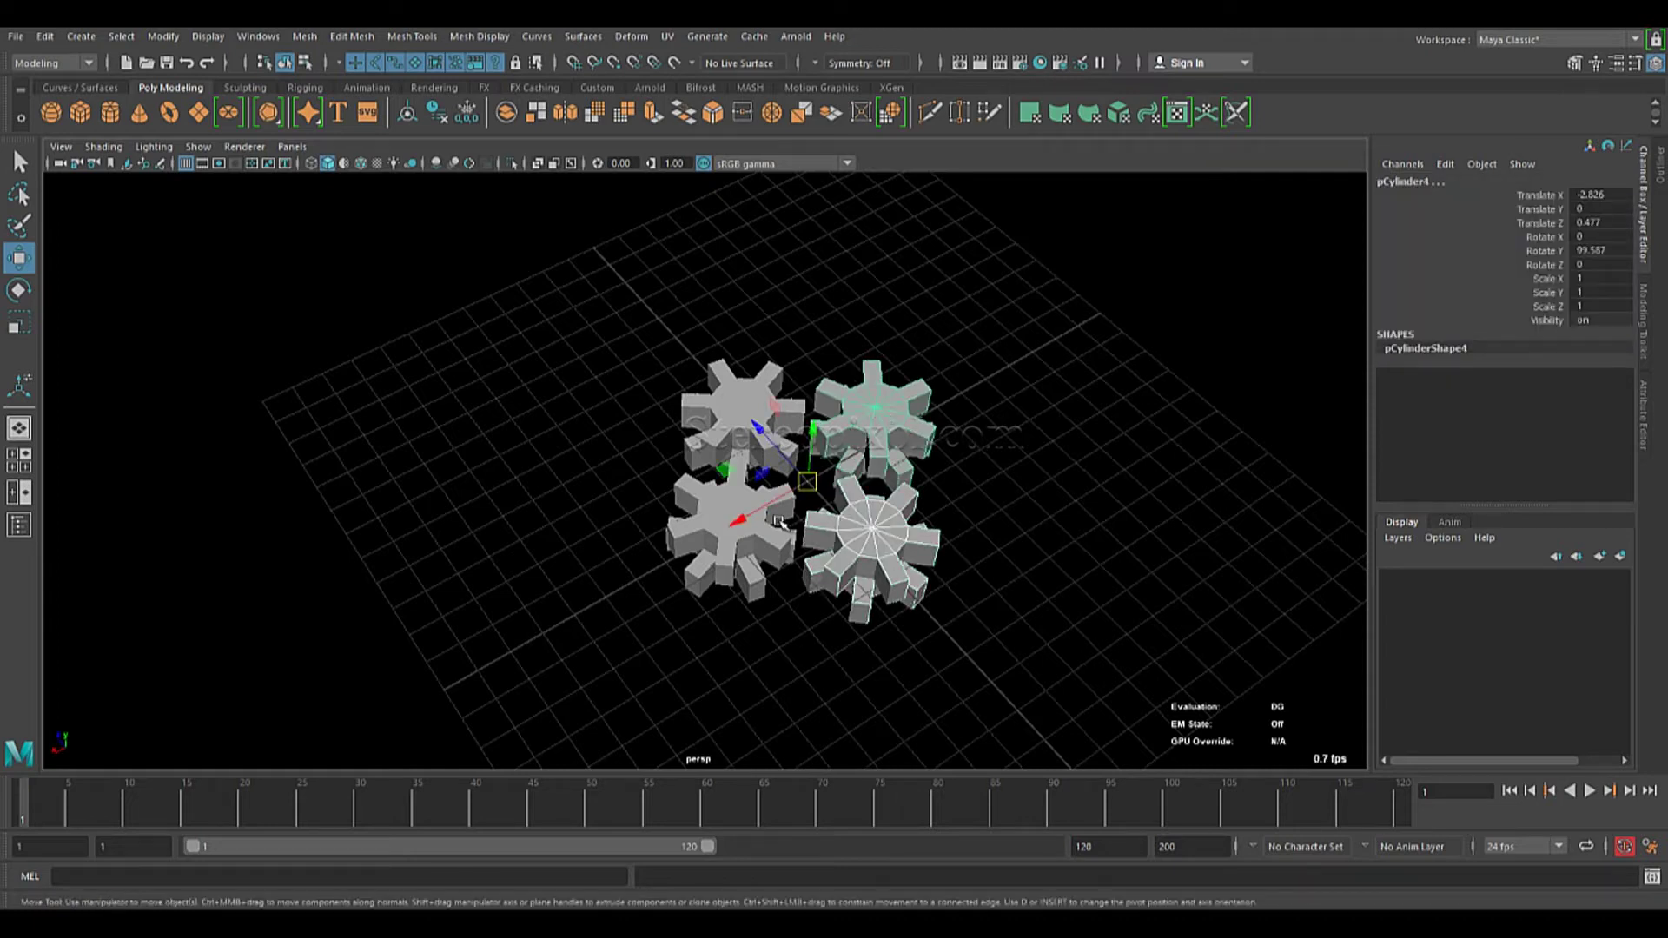
{"action": "left_click_drag", "start_coordinate": [743, 519], "coordinate": [955, 449]}
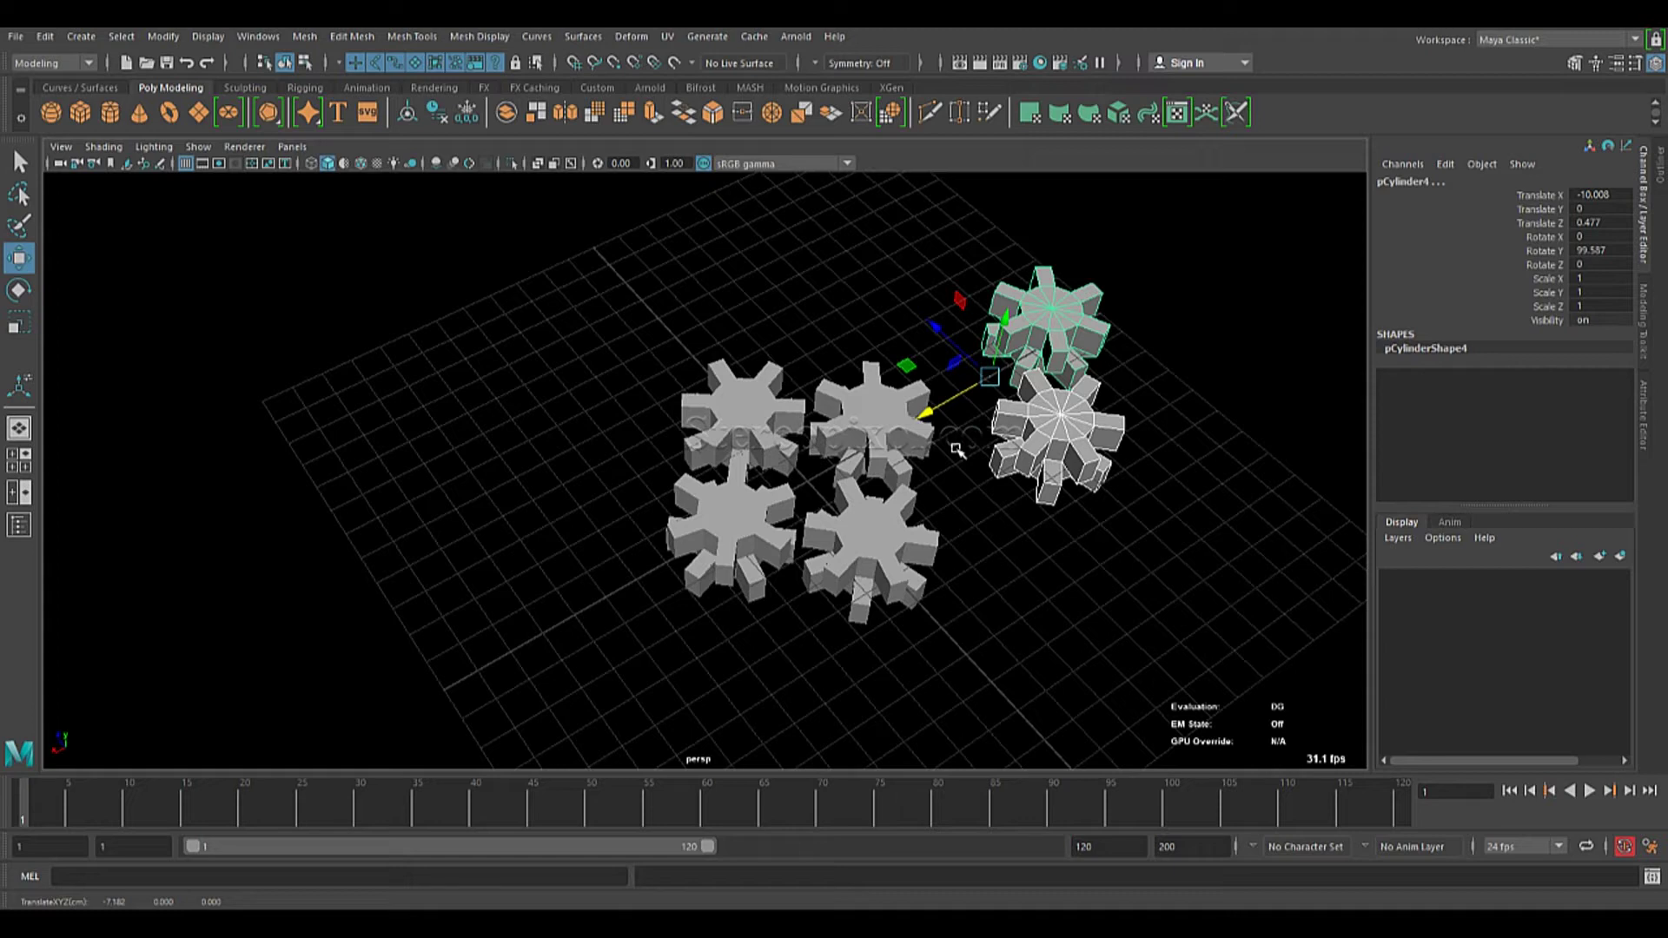
{"action": "key", "text": "Delete"}
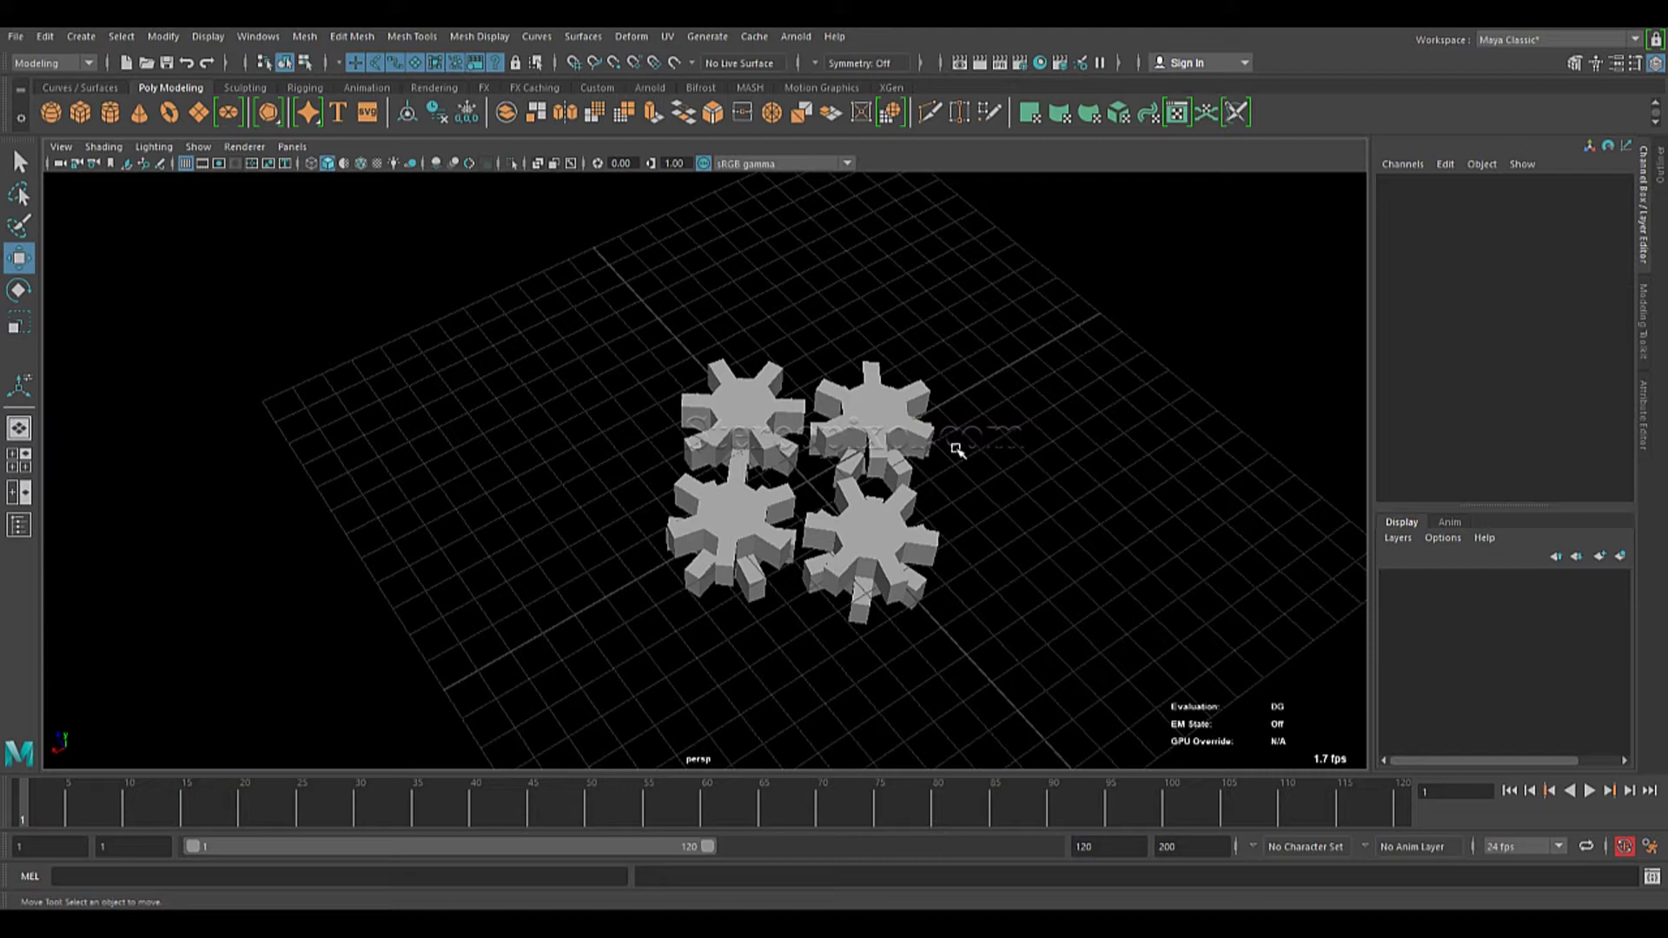
Delete three of the four gears in the ring, leaving only one.
{"action": "left_click", "coordinate": [926, 430]}
{"action": "left_click", "coordinate": [886, 575], "text": "shift"}
{"action": "left_click", "coordinate": [706, 531], "text": "shift"}
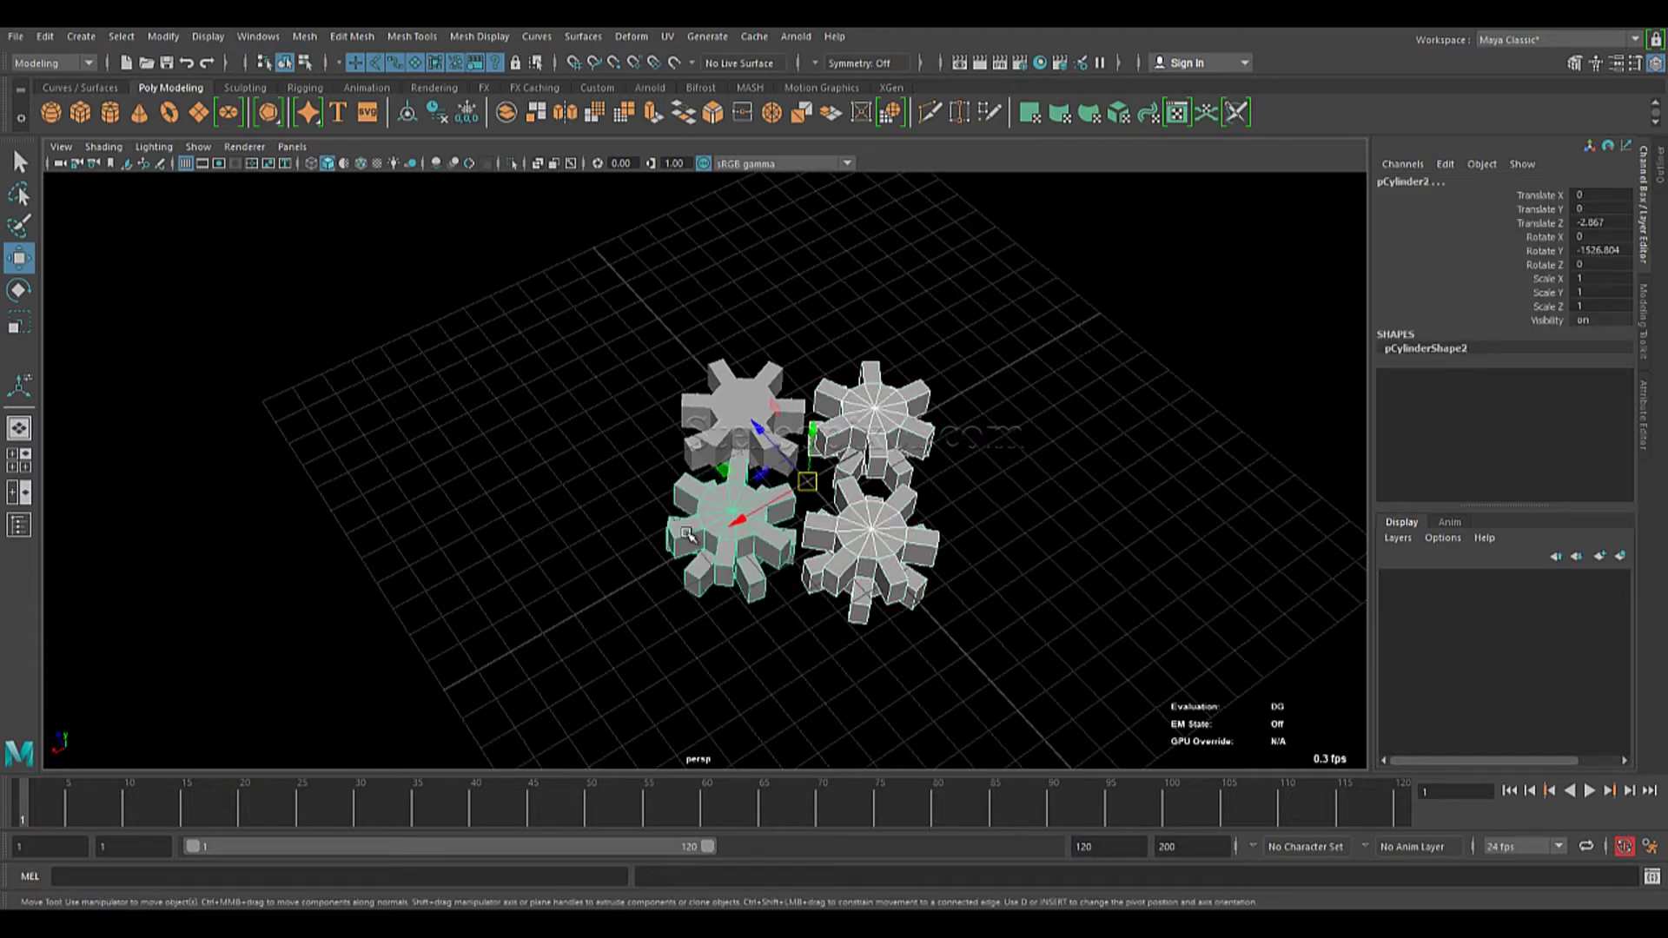
{"action": "key", "text": "Delete"}
Centre the remaining gear's pivot and place the gear at the world origin.
{"action": "left_click", "coordinate": [695, 429]}
{"action": "left_click_drag", "start_coordinate": [707, 512], "coordinate": [562, 527], "text": "alt"}
{"action": "right_click_drag", "start_coordinate": [562, 526], "coordinate": [785, 599], "text": "alt"}
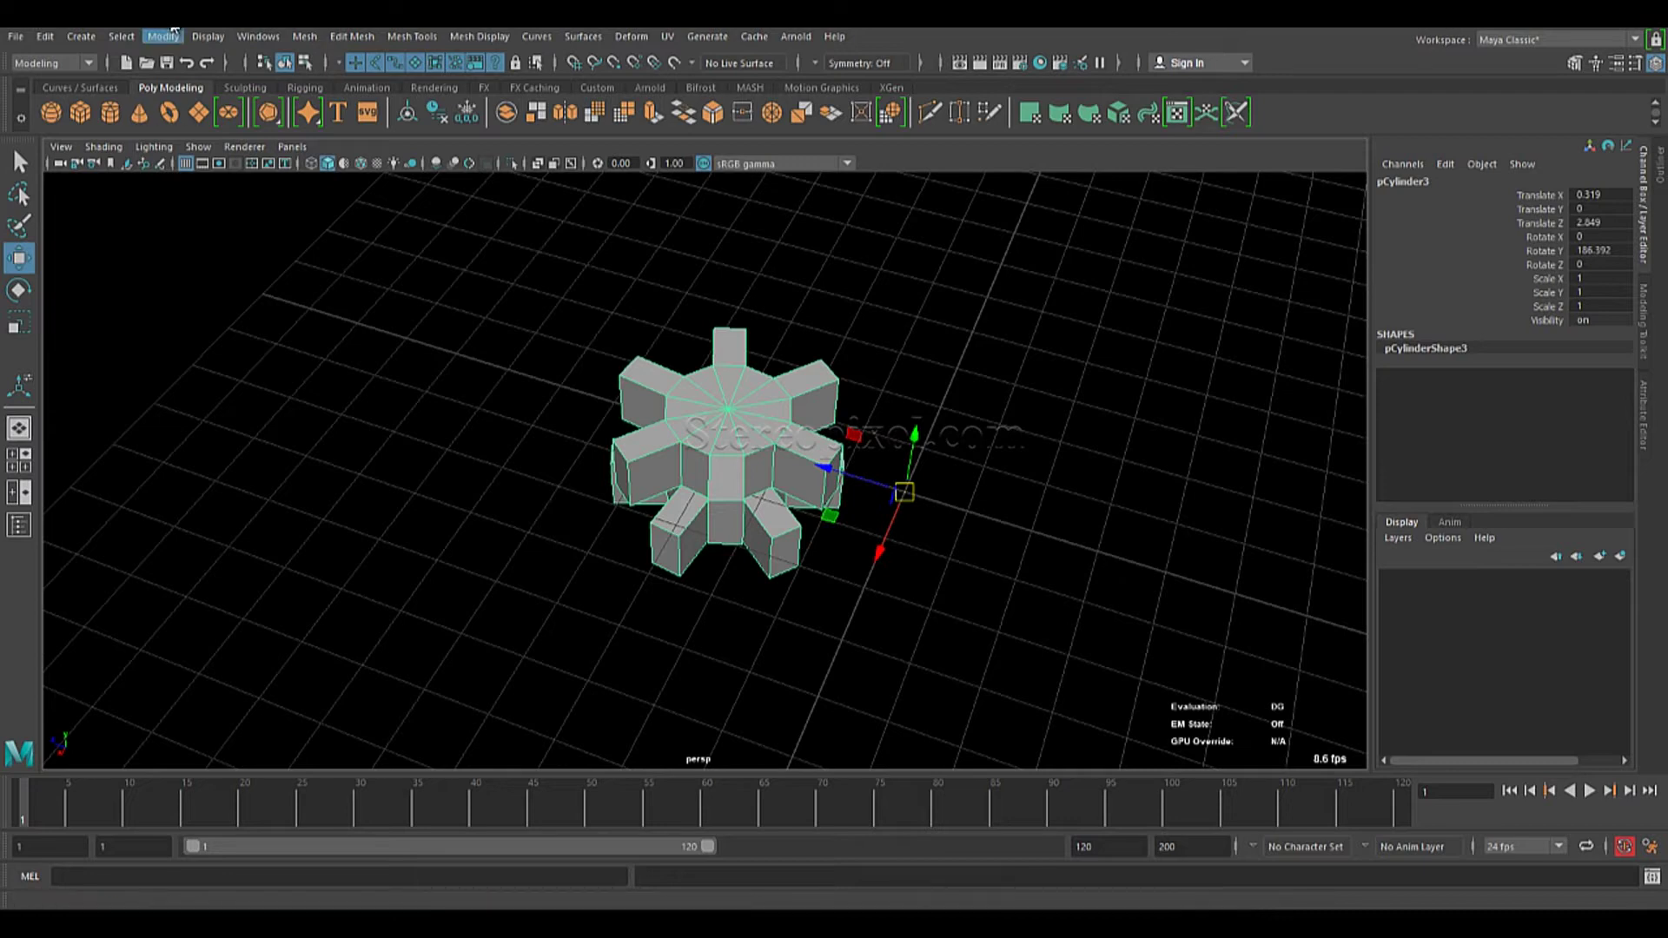
{"action": "left_click", "coordinate": [252, 38]}
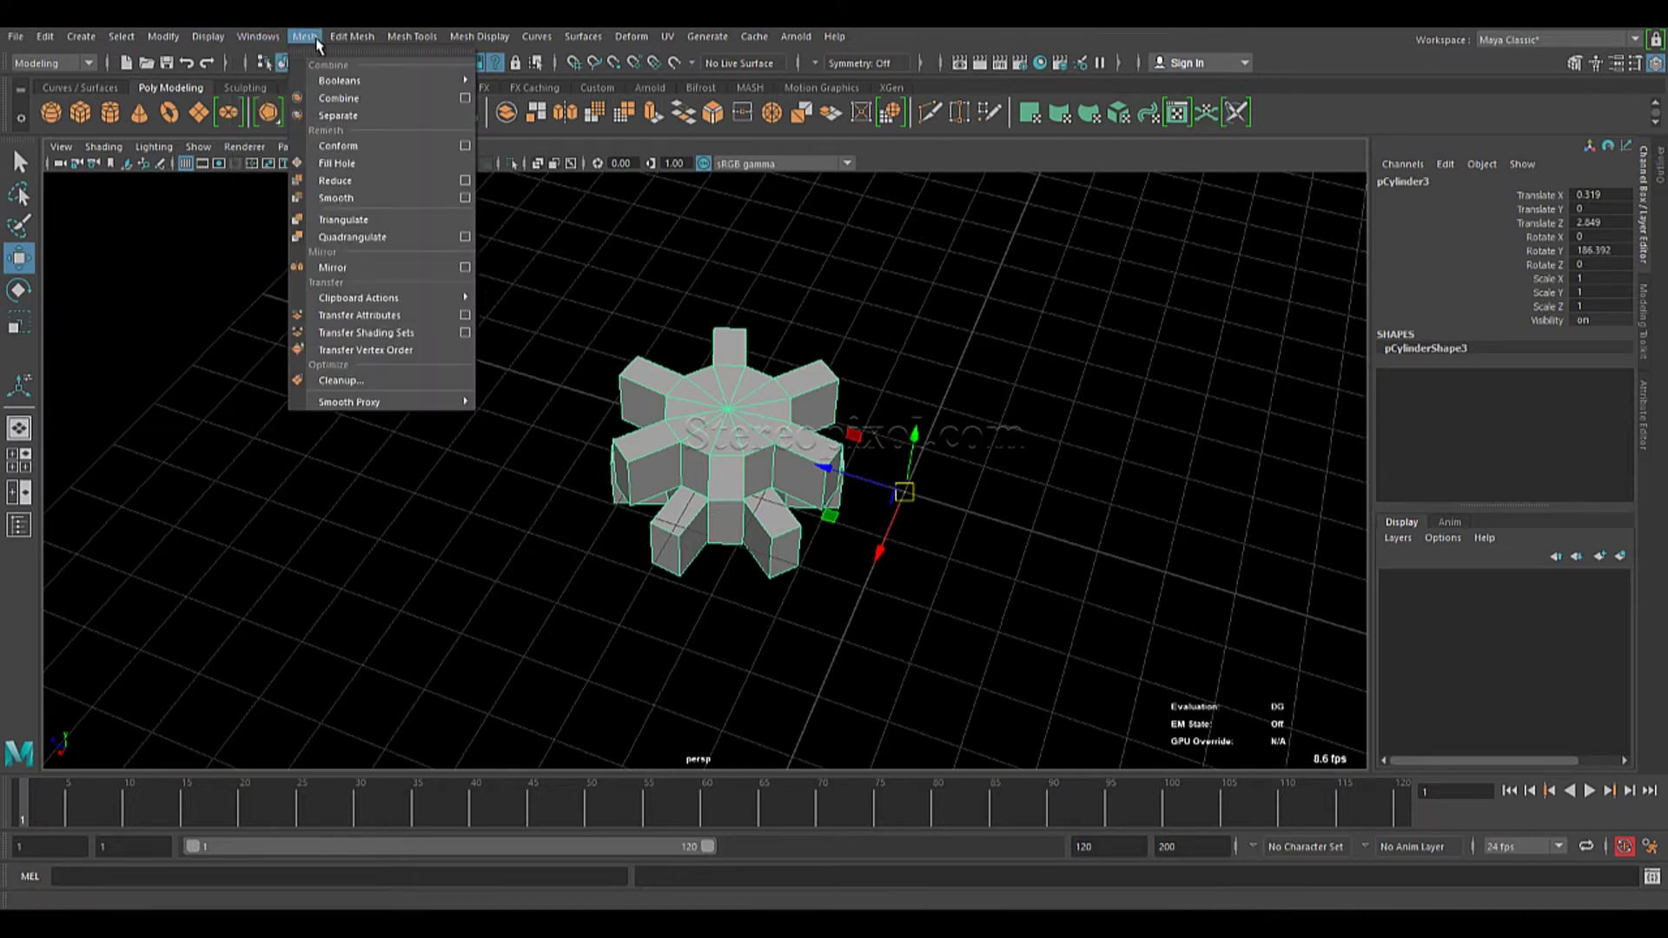
{"action": "mouse_move", "coordinate": [165, 41]}
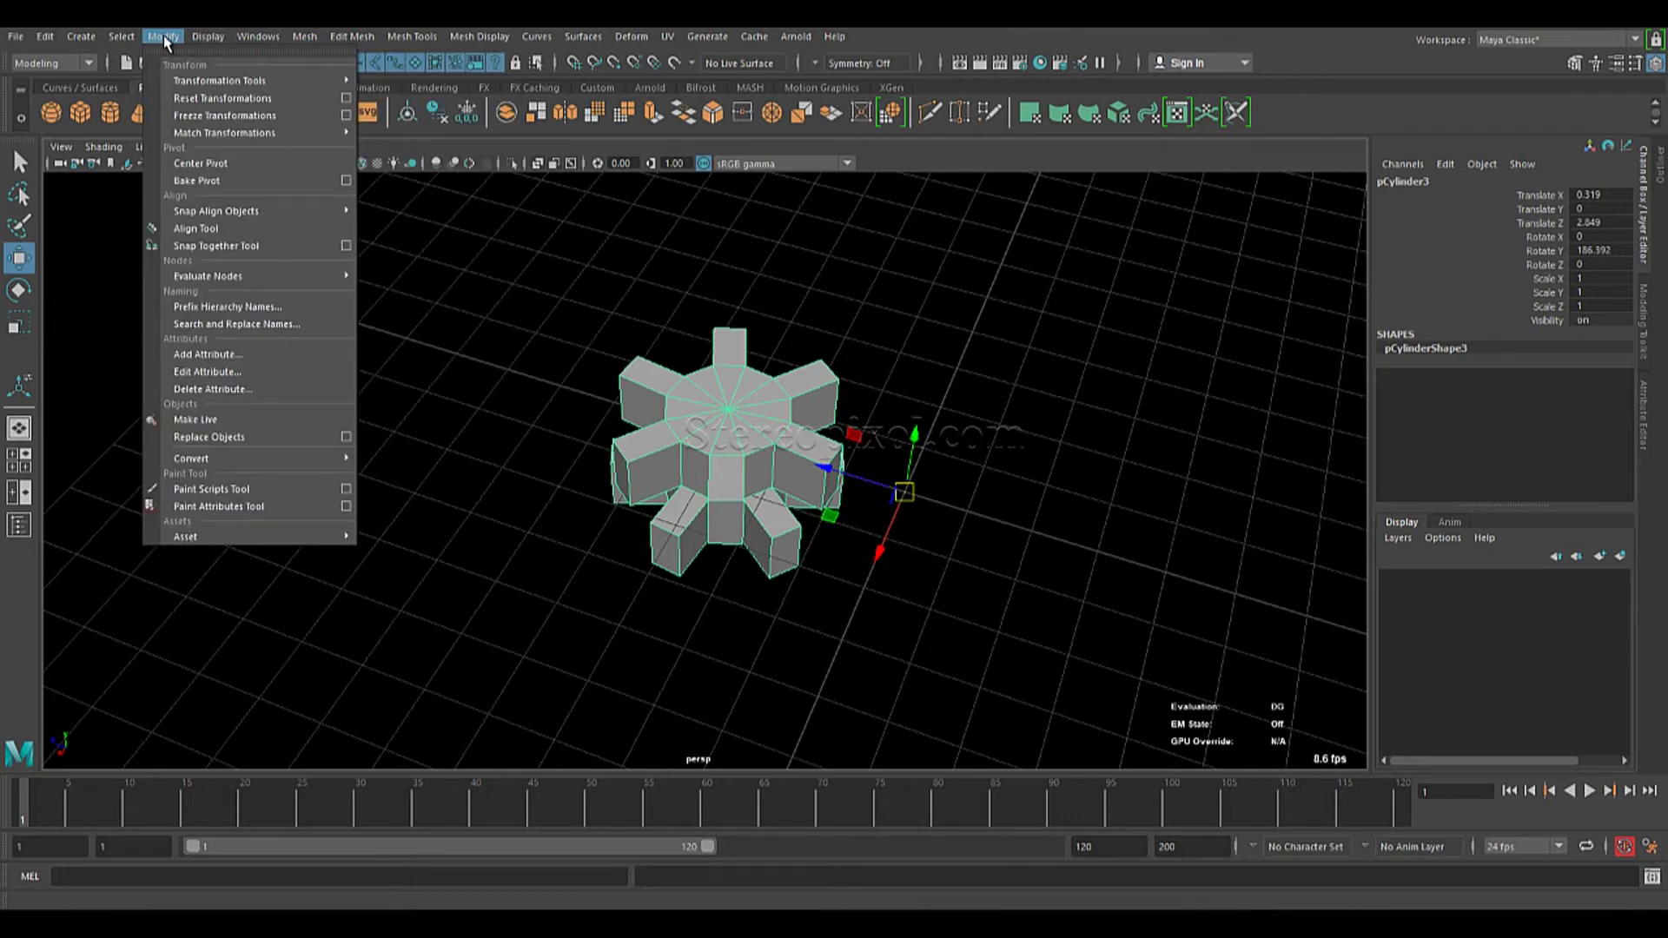
{"action": "left_click", "coordinate": [221, 164]}
{"action": "left_click_drag", "start_coordinate": [853, 544], "coordinate": [899, 540], "text": "alt"}
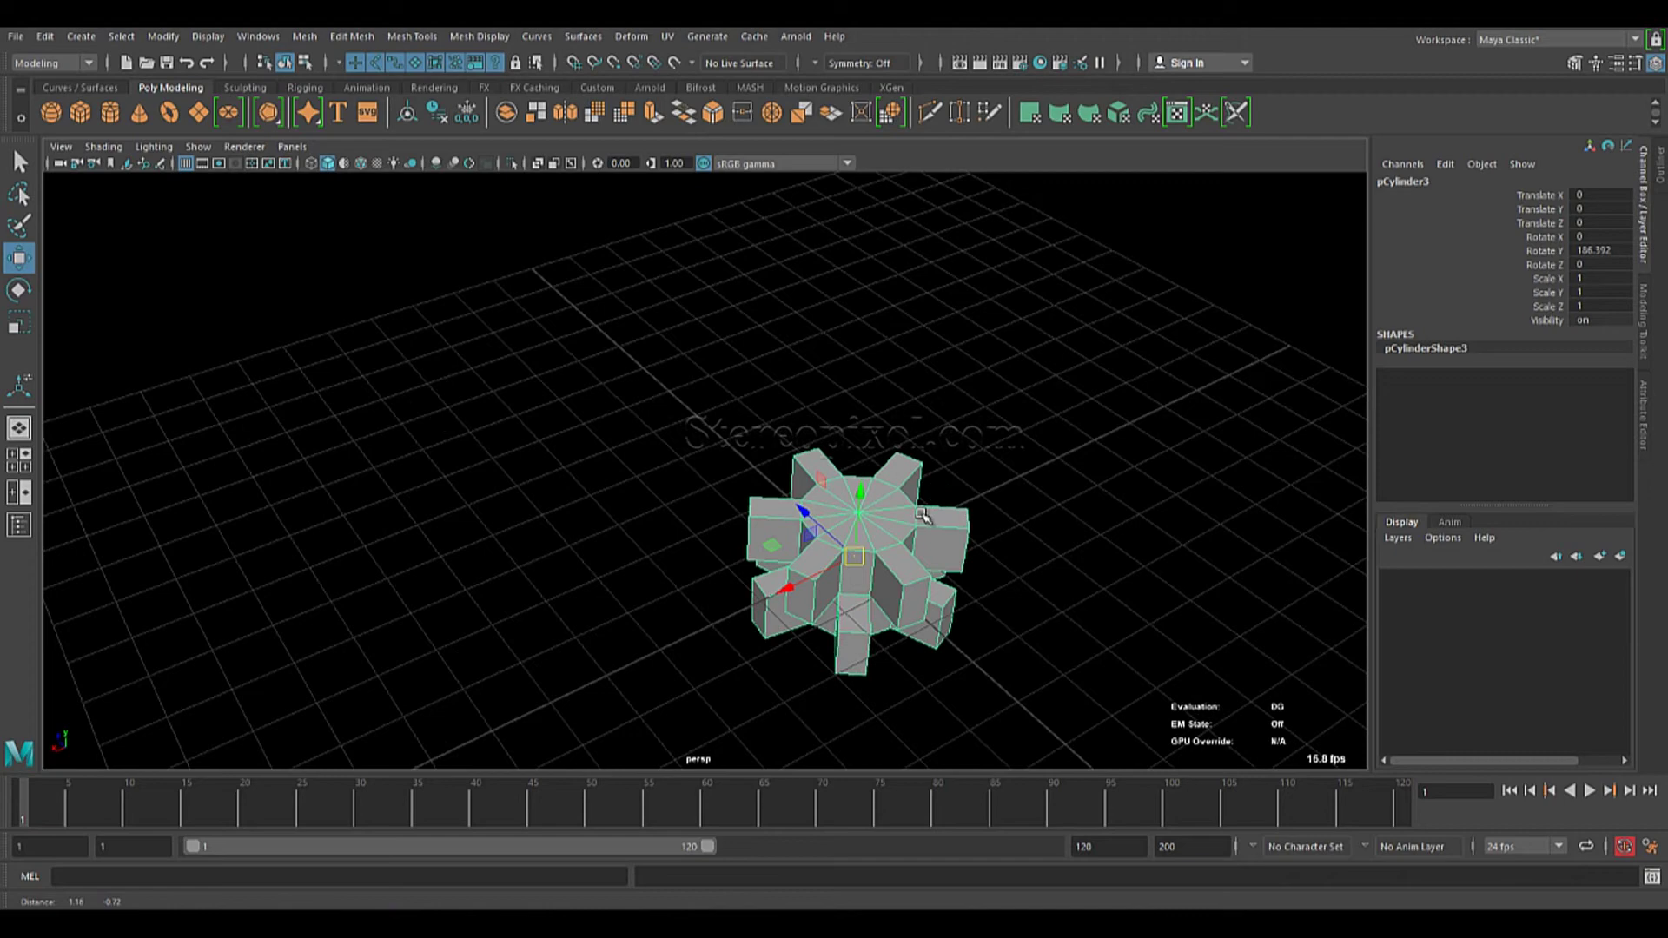
{"action": "middle_click_drag", "start_coordinate": [921, 514], "coordinate": [871, 458], "text": "alt"}
Move the gear to about 4.18 in X and 3.57 in Z.
{"action": "left_click_drag", "start_coordinate": [752, 521], "coordinate": [517, 578]}
{"action": "middle_click_drag", "start_coordinate": [794, 606], "coordinate": [902, 508], "text": "alt"}
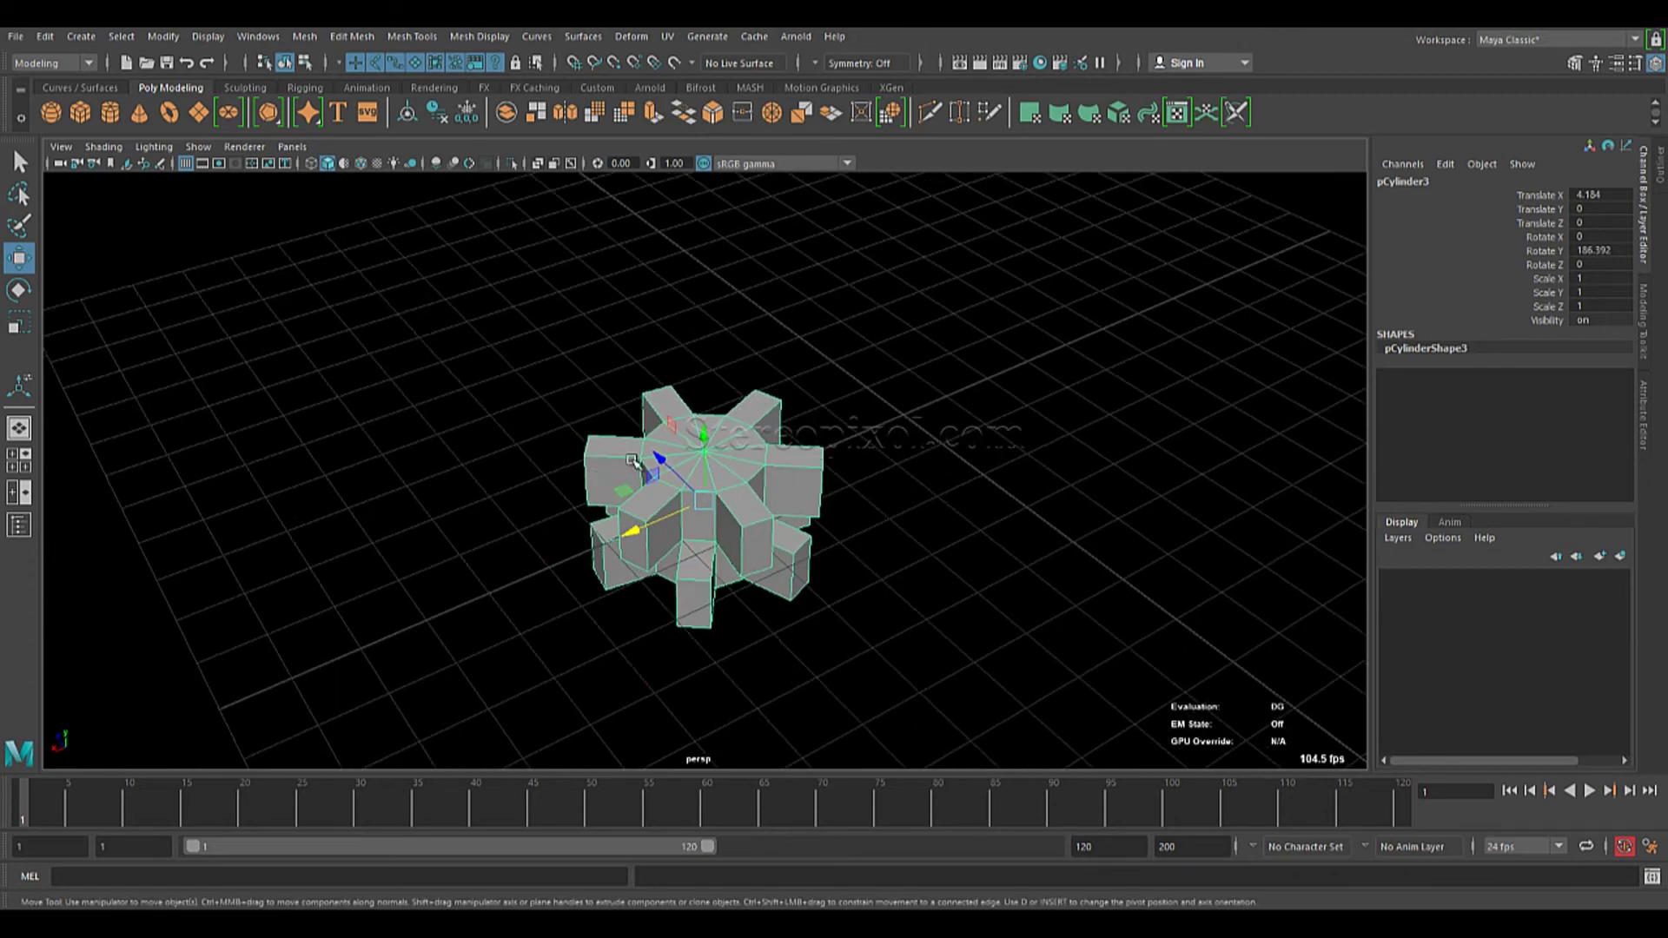
{"action": "left_click_drag", "start_coordinate": [632, 460], "coordinate": [529, 352]}
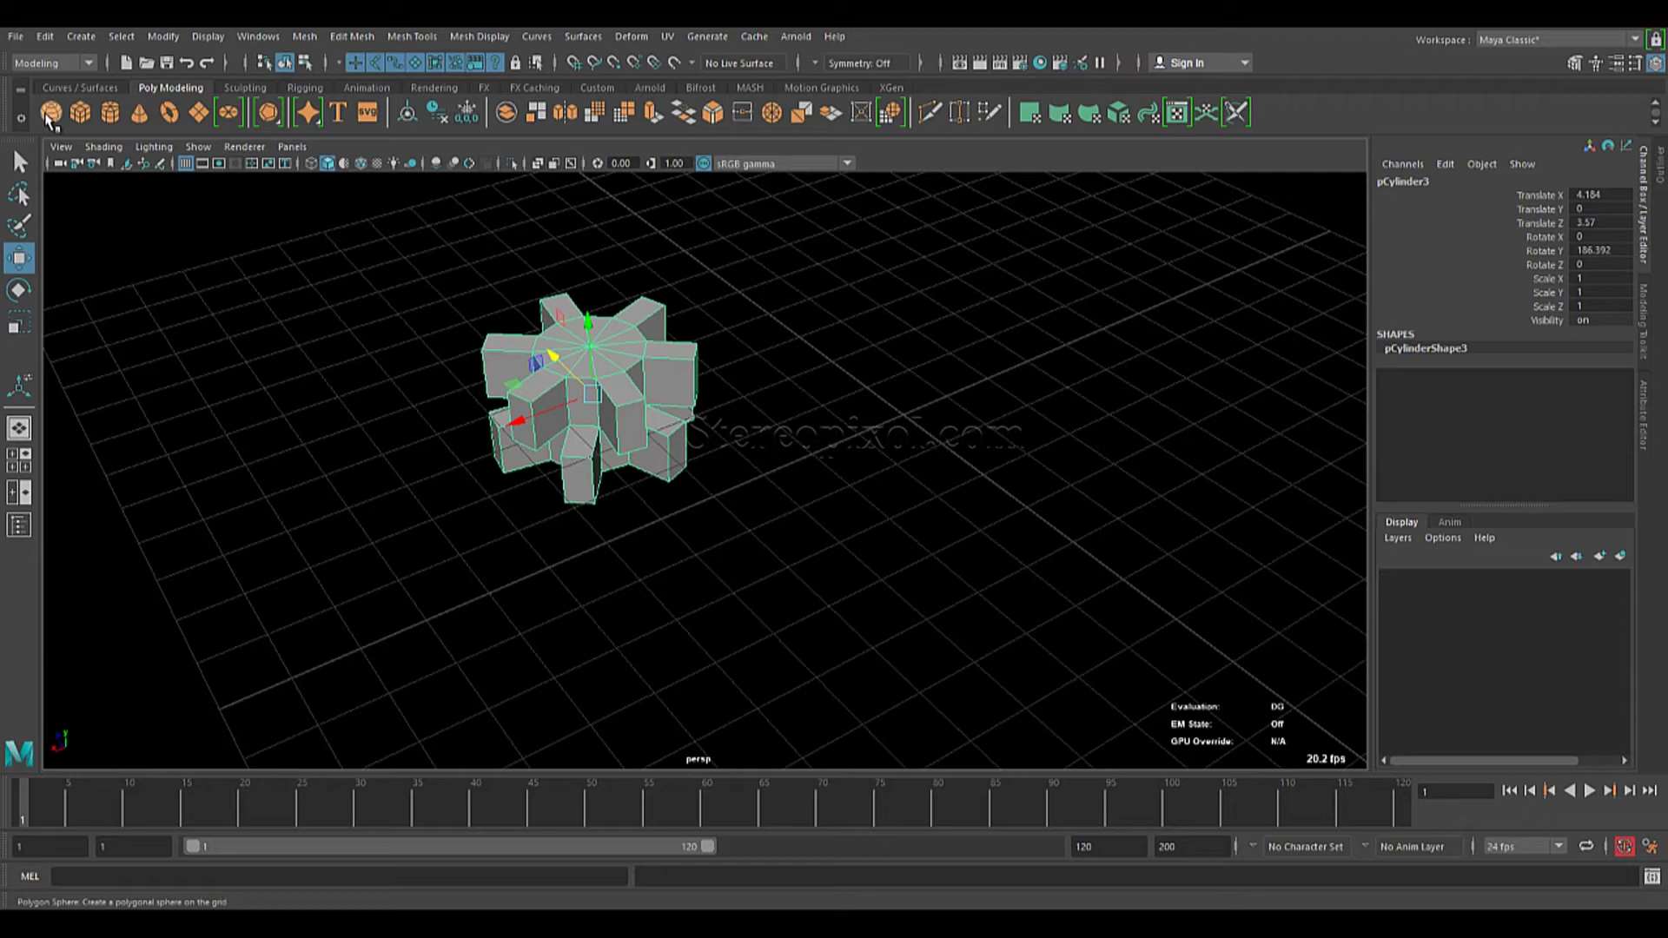
Create a polygon cube at the world origin beside the gear.
{"action": "left_click", "coordinate": [80, 120]}
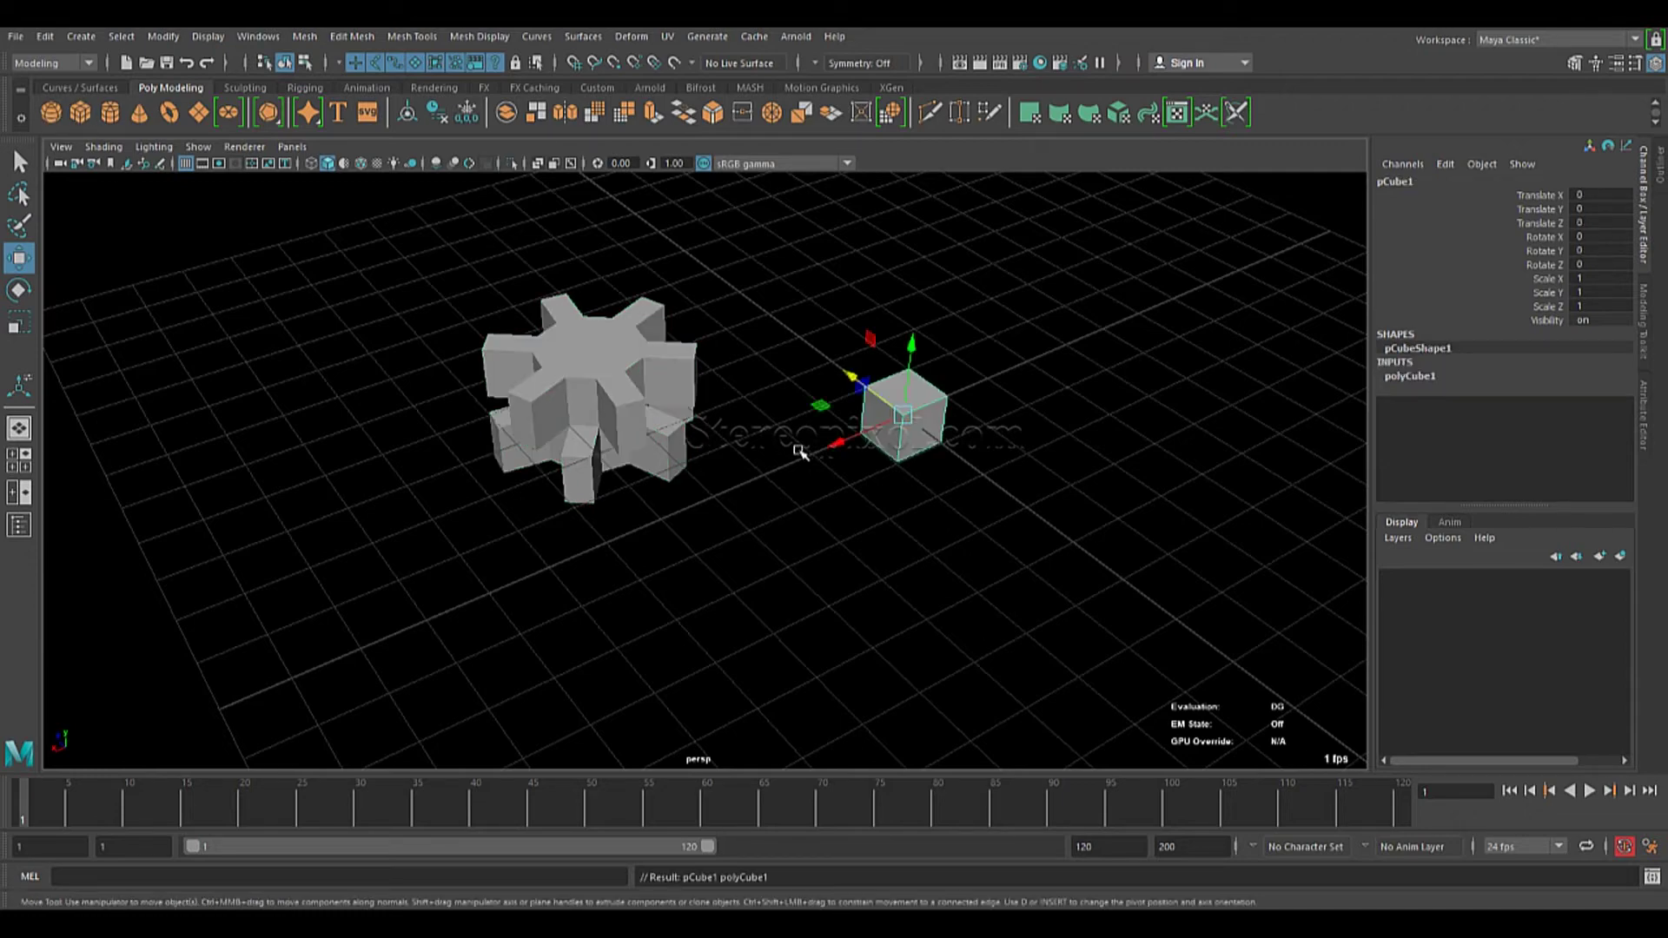
{"action": "left_click_drag", "start_coordinate": [800, 451], "coordinate": [696, 469], "text": "alt"}
{"action": "right_click_drag", "start_coordinate": [695, 469], "coordinate": [781, 564], "text": "alt"}
{"action": "mouse_move", "coordinate": [783, 565]}
{"action": "left_mouse_down", "text": "alt"}
{"action": "mouse_move", "coordinate": [764, 551]}
{"action": "mouse_move", "coordinate": [796, 662]}
{"action": "mouse_move", "coordinate": [806, 588]}
{"action": "left_mouse_up", "text": "alt"}
Select the cube's top face and smart-extrude it straight up with the Move tool.
{"action": "key", "text": "F11"}
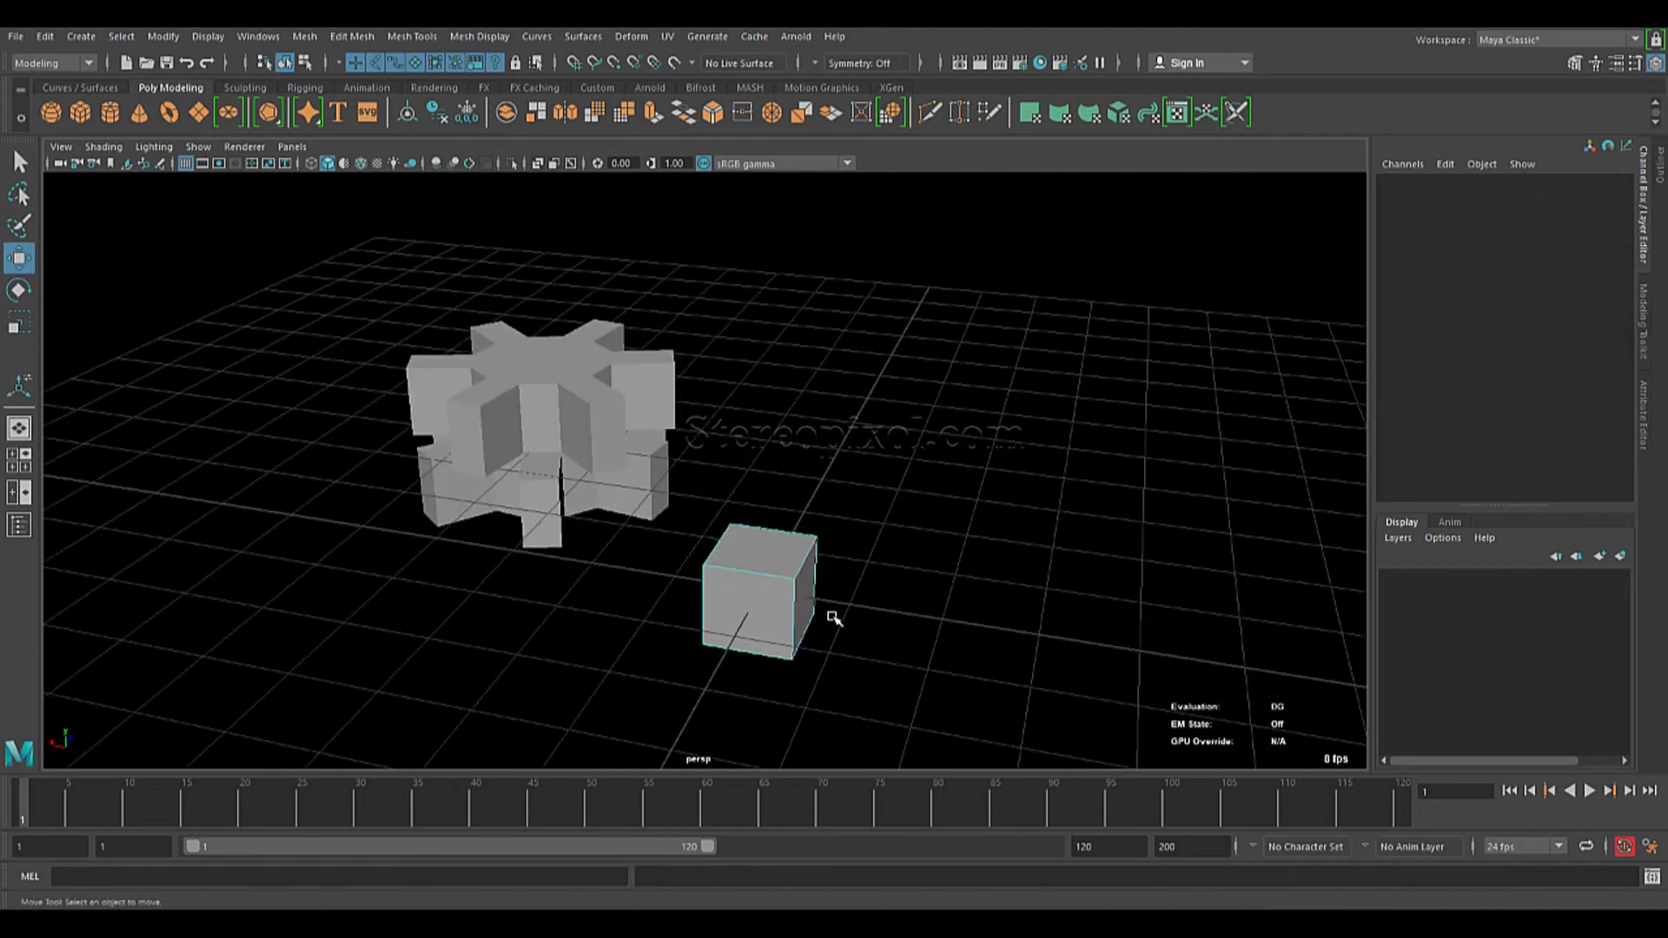
{"action": "left_click", "coordinate": [745, 550]}
{"action": "left_click_drag", "start_coordinate": [930, 637], "coordinate": [795, 613], "text": "alt"}
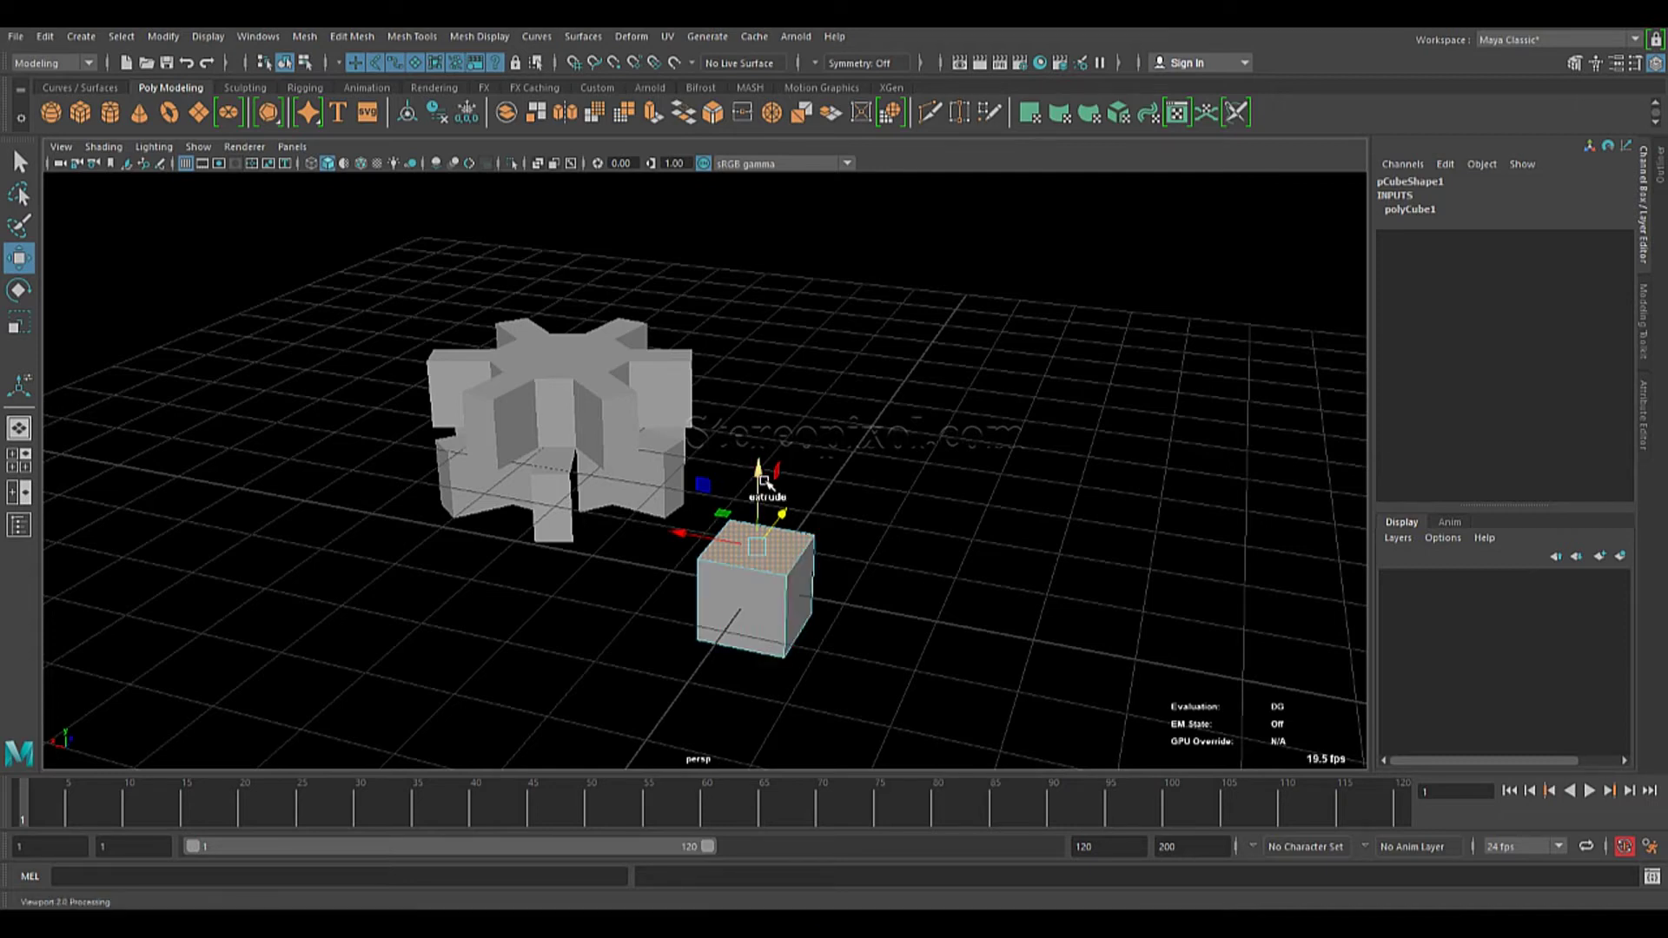
{"action": "left_click_drag", "start_coordinate": [758, 473], "coordinate": [756, 402], "text": "shift"}
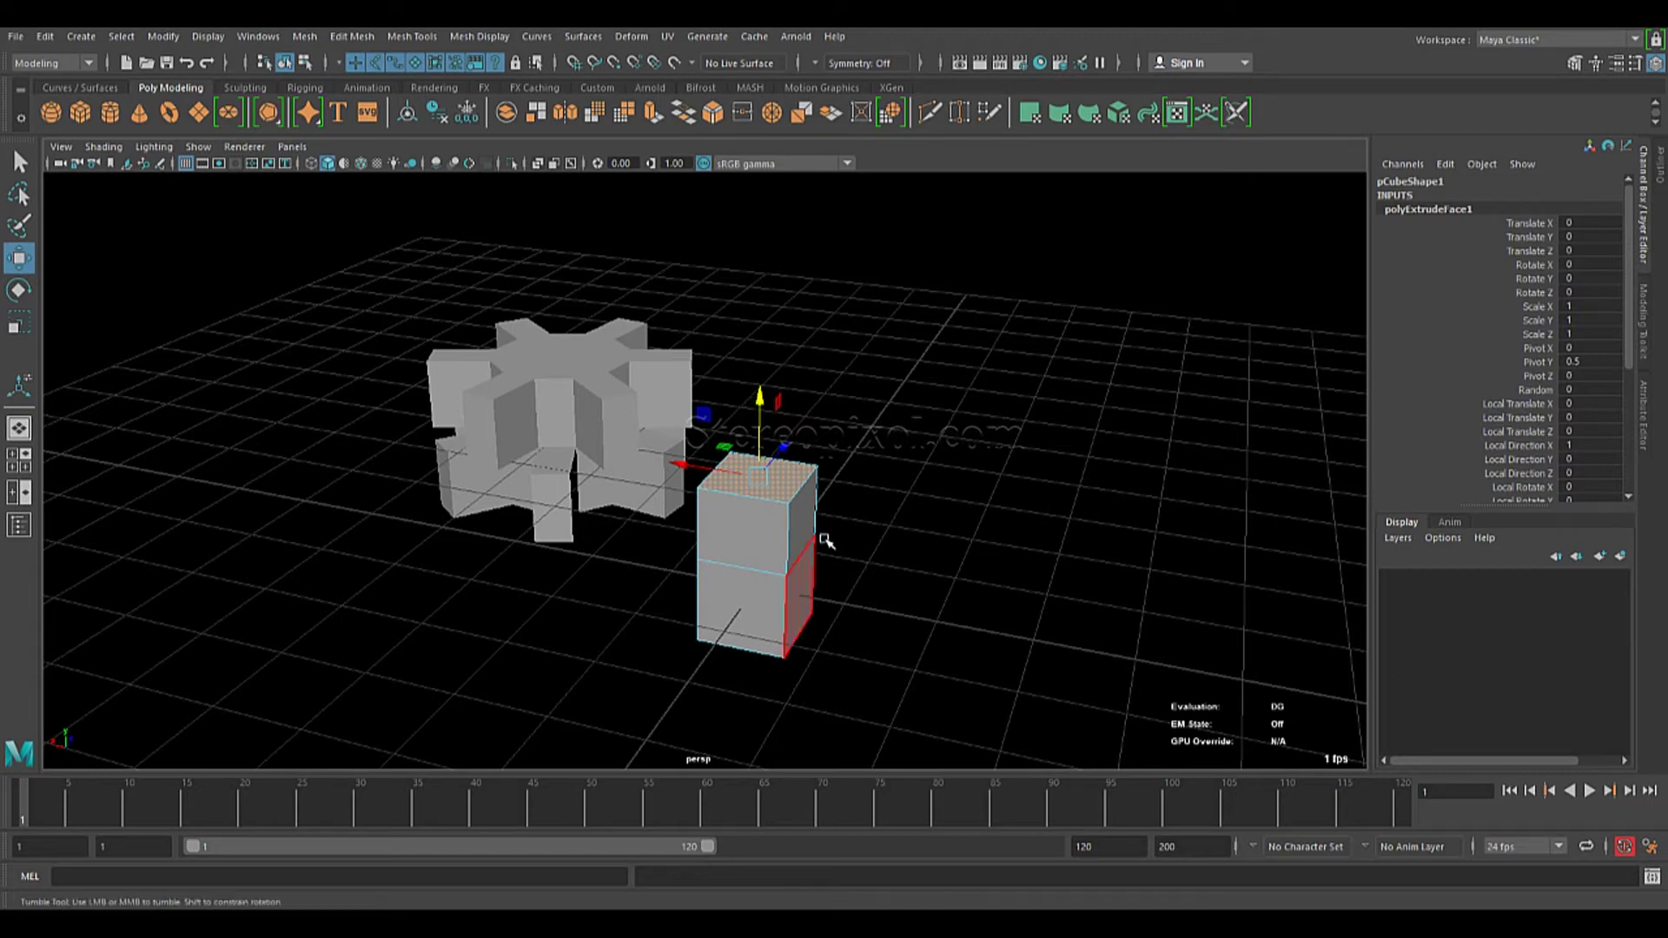
{"action": "left_click_drag", "start_coordinate": [826, 544], "coordinate": [852, 570], "text": "alt"}
Try smart-extruding a top edge of the block outward along X, and undo it.
{"action": "right_click", "coordinate": [818, 427]}
{"action": "right_click_drag", "start_coordinate": [819, 388], "coordinate": [821, 385]}
{"action": "left_click_drag", "start_coordinate": [764, 549], "coordinate": [853, 509], "text": "alt"}
{"action": "left_click", "coordinate": [813, 491]}
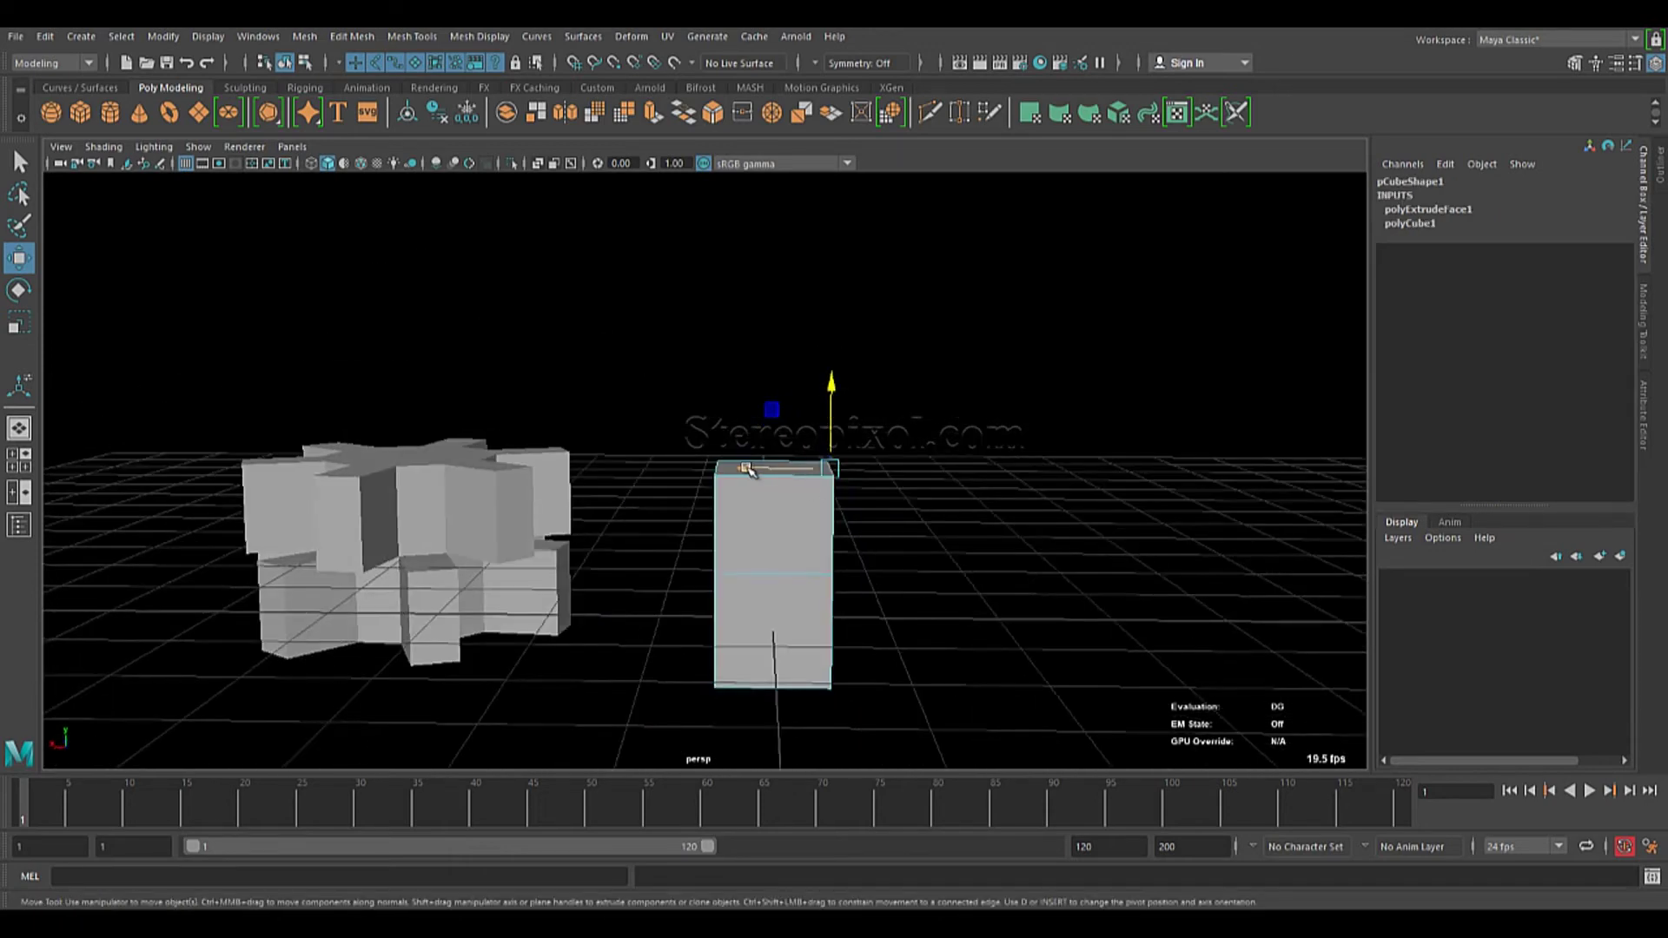
{"action": "left_click_drag", "start_coordinate": [746, 469], "coordinate": [937, 472], "text": "shift"}
{"action": "mouse_move", "coordinate": [846, 541]}
{"action": "left_mouse_down", "text": "alt"}
{"action": "mouse_move", "coordinate": [755, 498]}
{"action": "mouse_move", "coordinate": [756, 583]}
{"action": "mouse_move", "coordinate": [740, 549]}
{"action": "mouse_move", "coordinate": [859, 554]}
{"action": "left_mouse_up", "text": "alt"}
{"action": "key", "text": "ctrl+z"}
{"action": "key", "text": "ctrl+z"}
Smart-extrude a top corner vertex of the block diagonally outward into a spike, and undo it.
{"action": "left_click", "coordinate": [806, 530]}
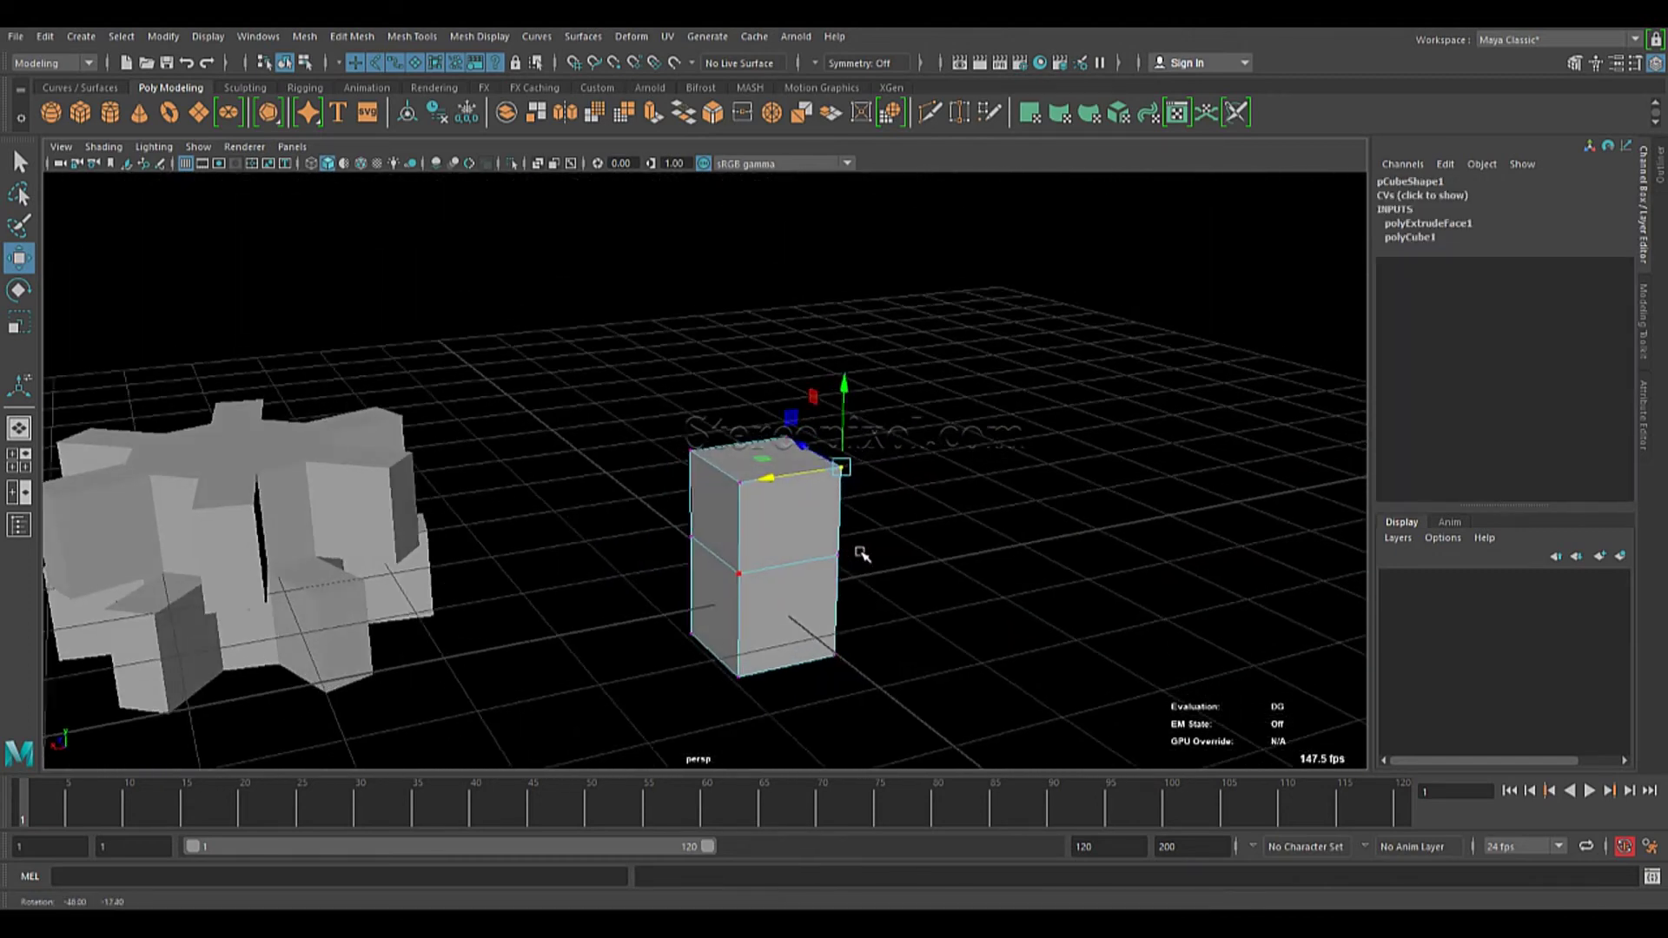
{"action": "left_click_drag", "start_coordinate": [844, 469], "coordinate": [923, 432], "text": "shift"}
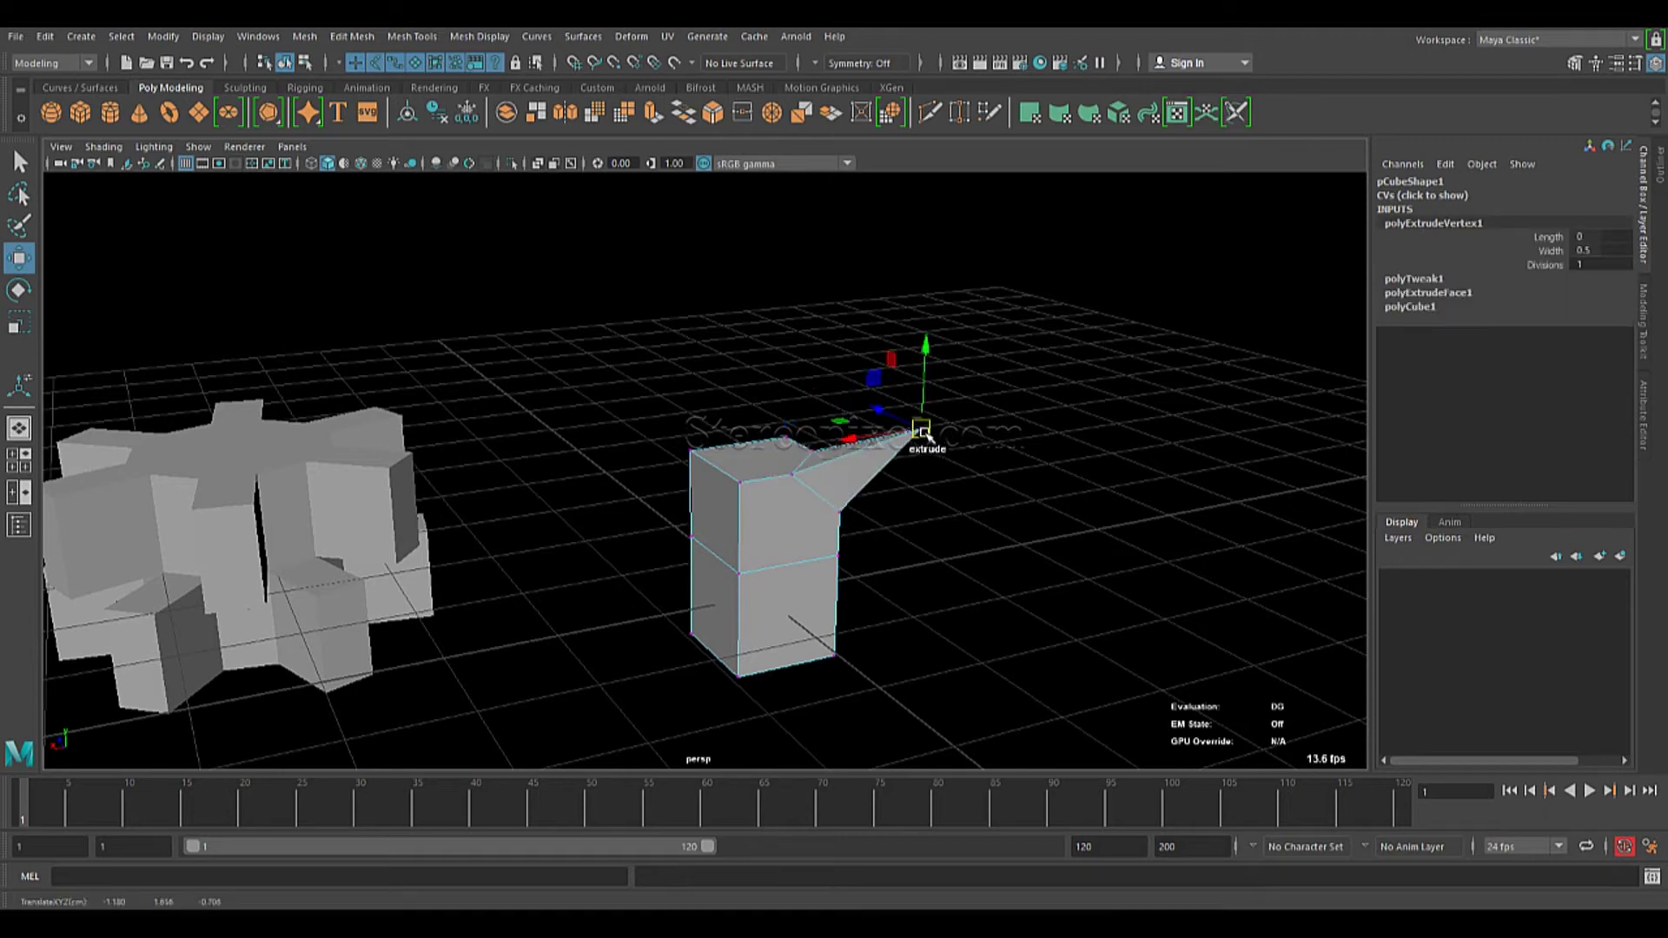
{"action": "left_click_drag", "start_coordinate": [884, 526], "coordinate": [726, 570], "text": "alt"}
{"action": "key", "text": "ctrl+z"}
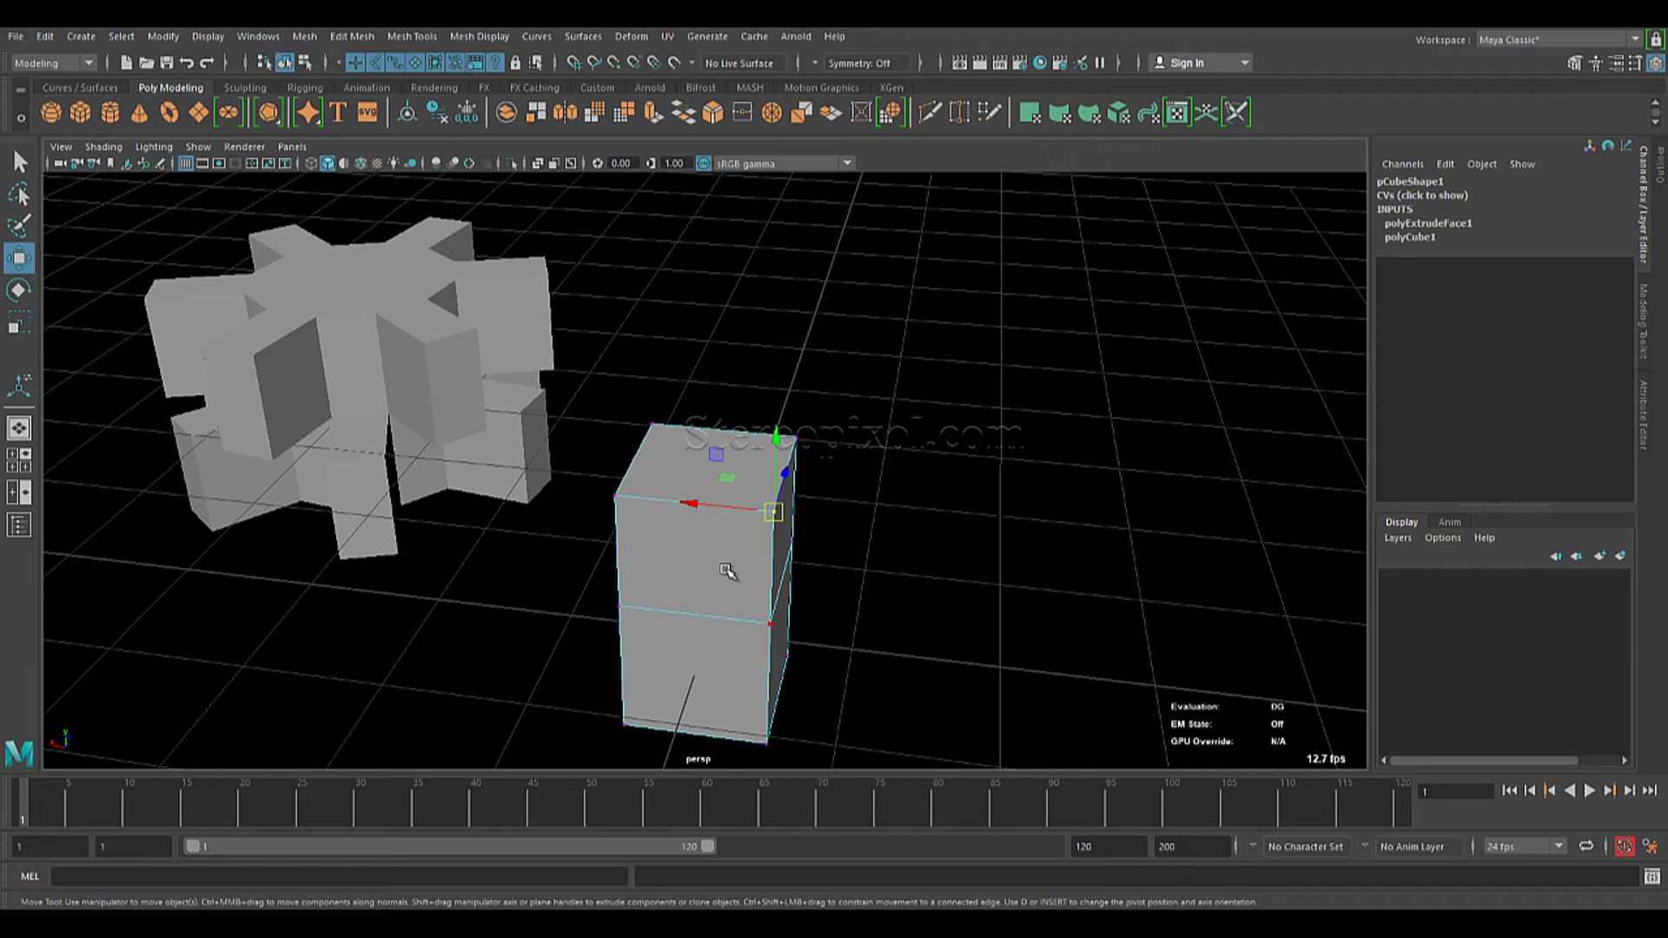
Select the top corner vertices on one side of the block and smart-extrude them outward along X into spikes.
{"action": "left_click_drag", "start_coordinate": [703, 538], "coordinate": [922, 473], "text": "alt"}
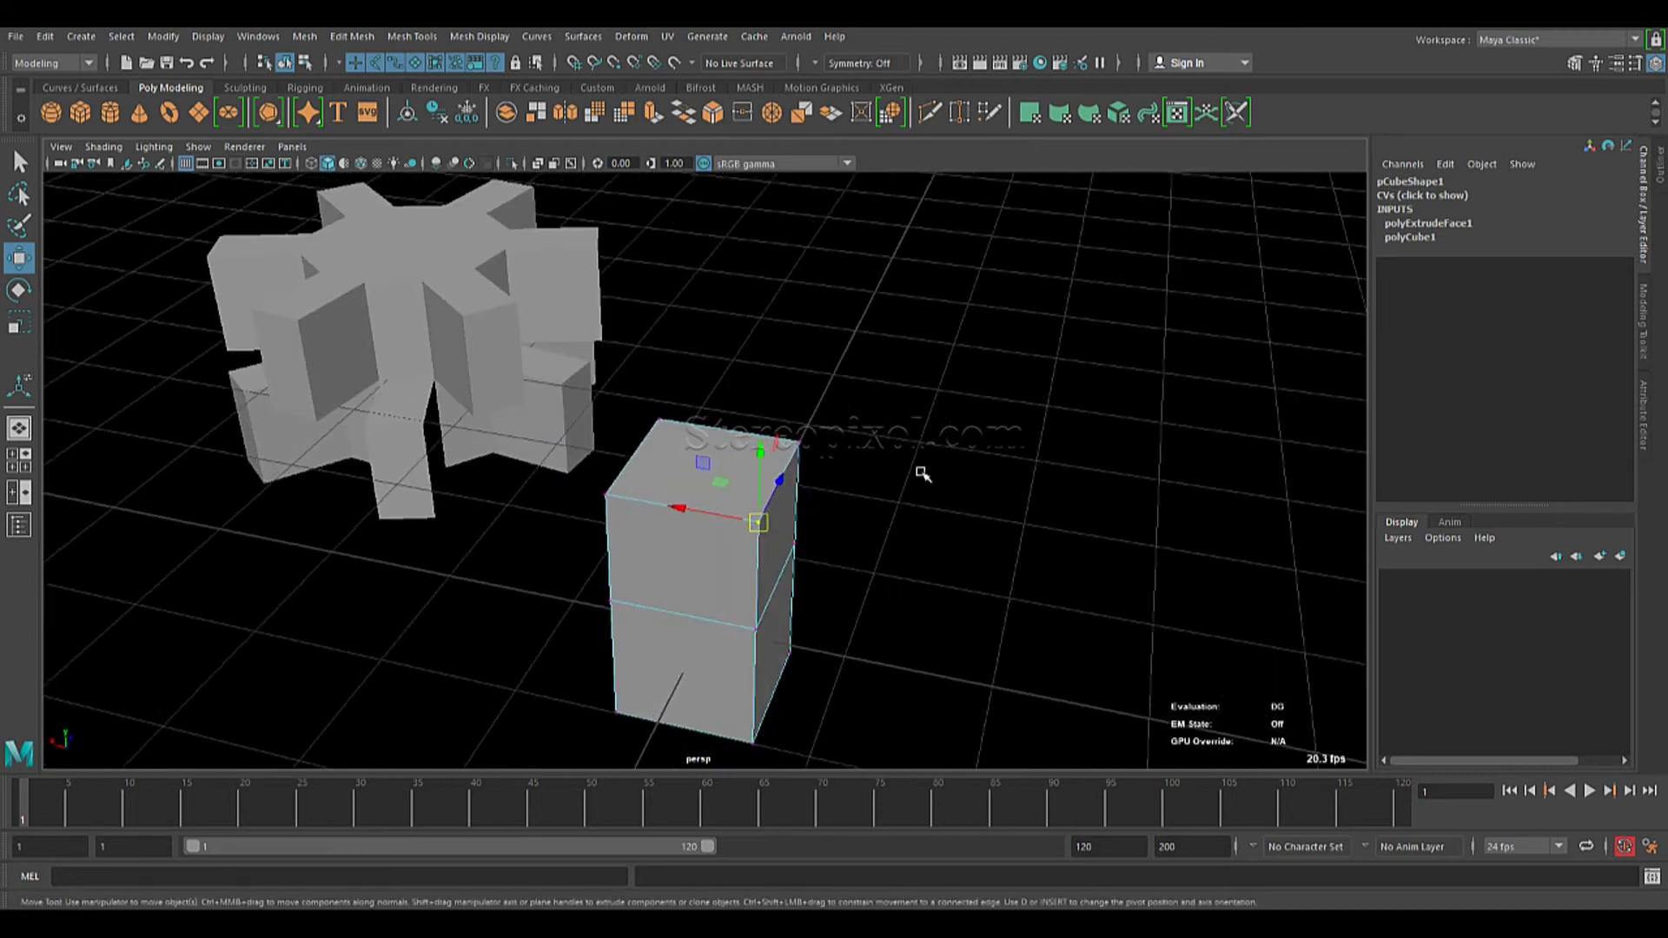
{"action": "left_click", "coordinate": [801, 443]}
{"action": "left_click_drag", "start_coordinate": [807, 539], "coordinate": [837, 506], "text": "alt"}
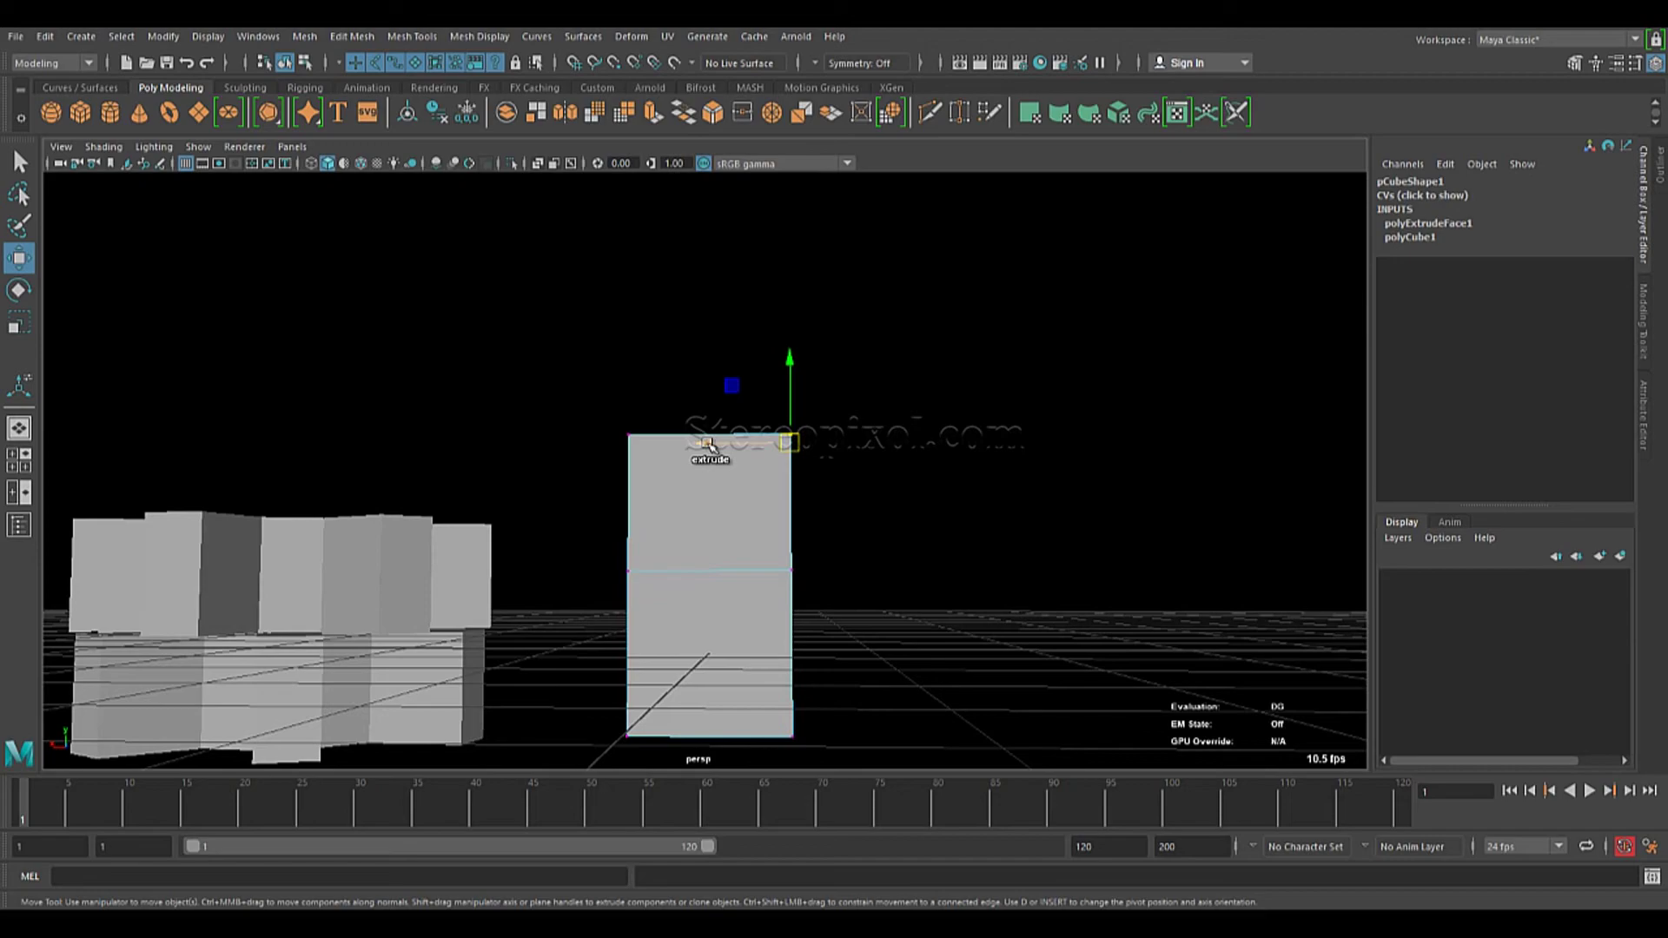
{"action": "left_click_drag", "start_coordinate": [708, 446], "coordinate": [823, 449], "text": "shift"}
{"action": "left_click_drag", "start_coordinate": [848, 542], "coordinate": [802, 585], "text": "alt"}
{"action": "left_click", "coordinate": [897, 585]}
Try smart-extruding the vertex between the two spikes upward along Y, and undo it.
{"action": "left_click_drag", "start_coordinate": [637, 547], "coordinate": [785, 478], "text": "alt"}
{"action": "left_click", "coordinate": [792, 469]}
{"action": "left_click_drag", "start_coordinate": [811, 569], "coordinate": [754, 530], "text": "alt"}
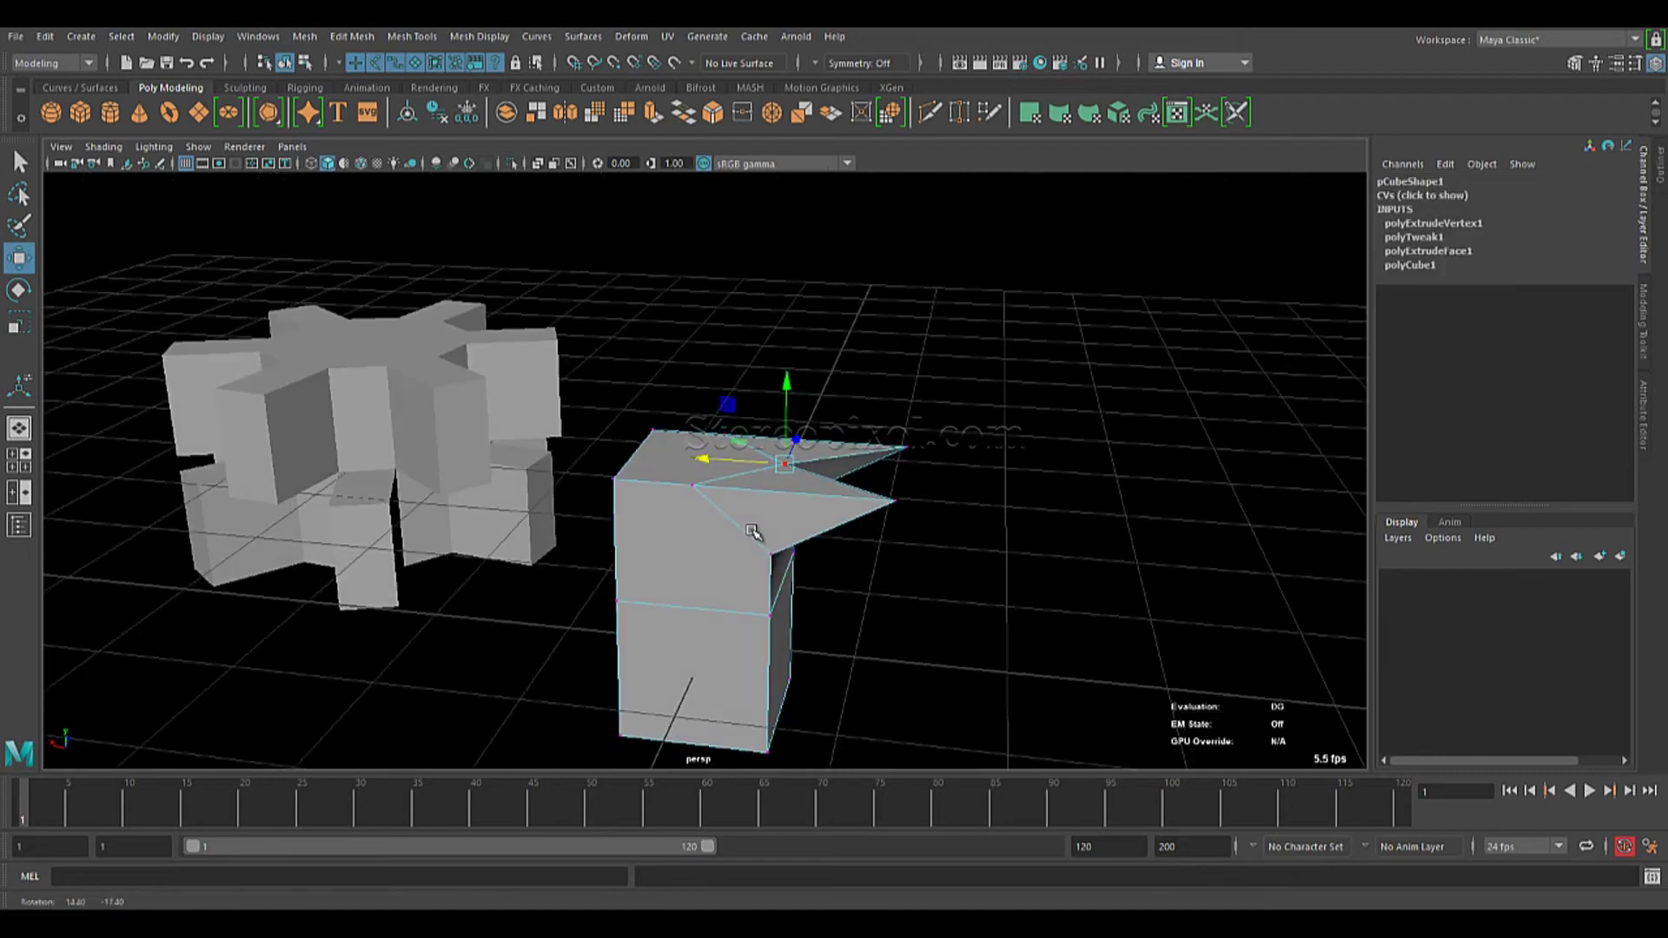
{"action": "left_click_drag", "start_coordinate": [788, 389], "coordinate": [789, 295], "text": "shift"}
{"action": "left_click_drag", "start_coordinate": [1008, 495], "coordinate": [814, 514], "text": "alt"}
{"action": "key", "text": "ctrl+z"}
{"action": "key", "text": "ctrl+z"}
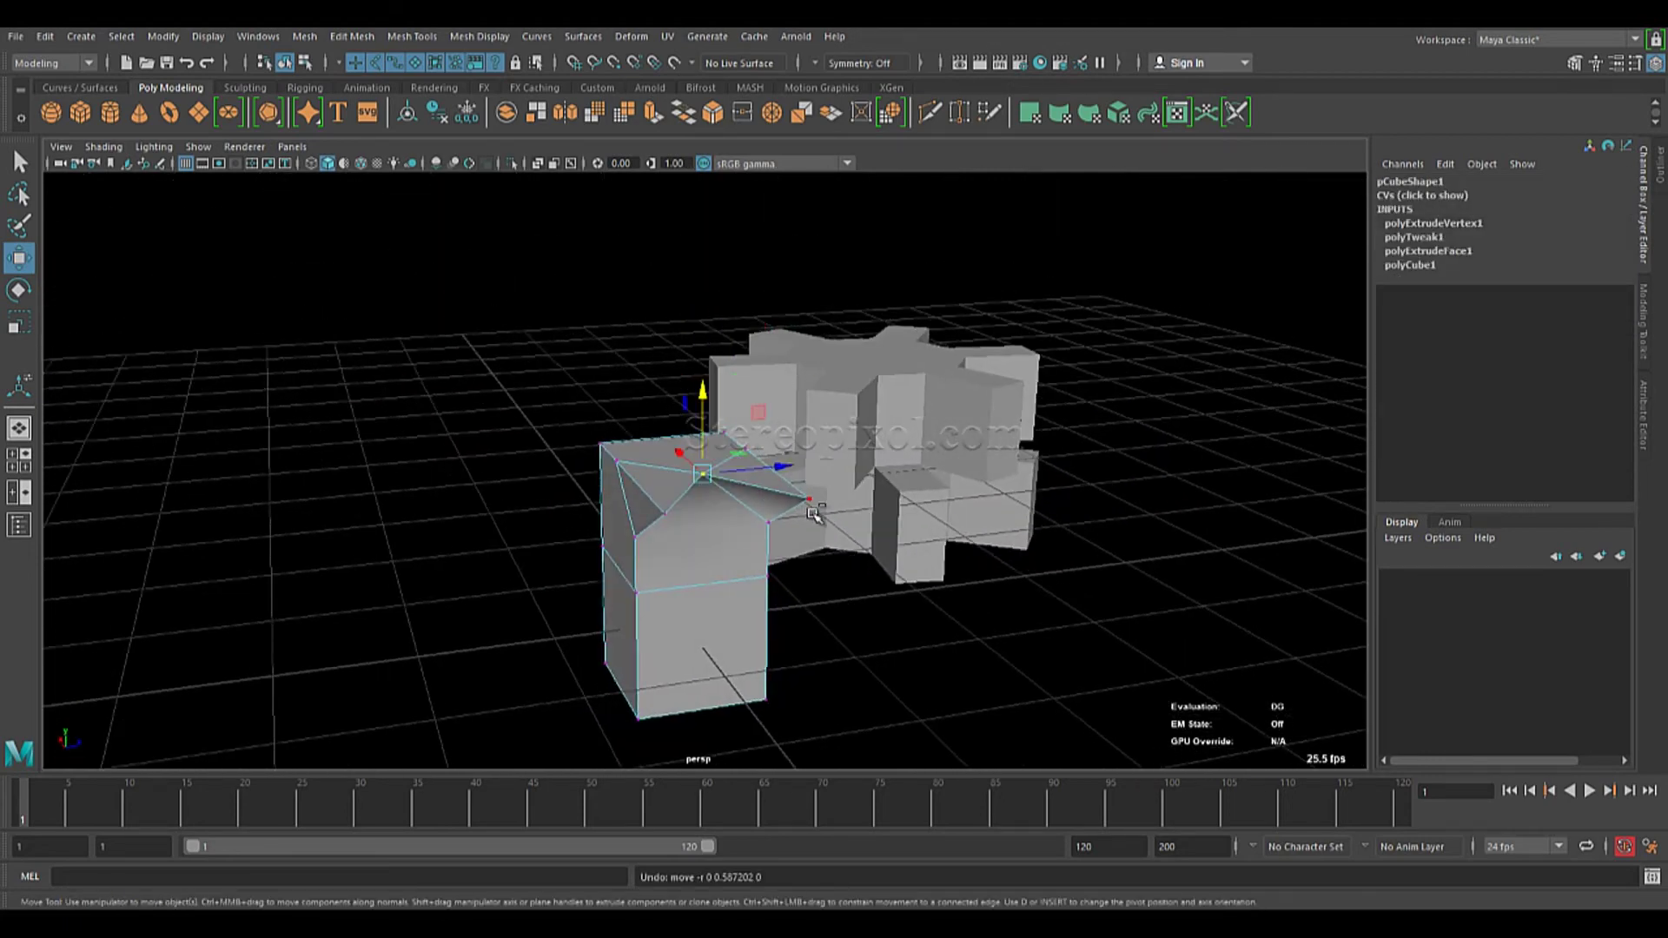
{"action": "key", "text": "ctrl+z"}
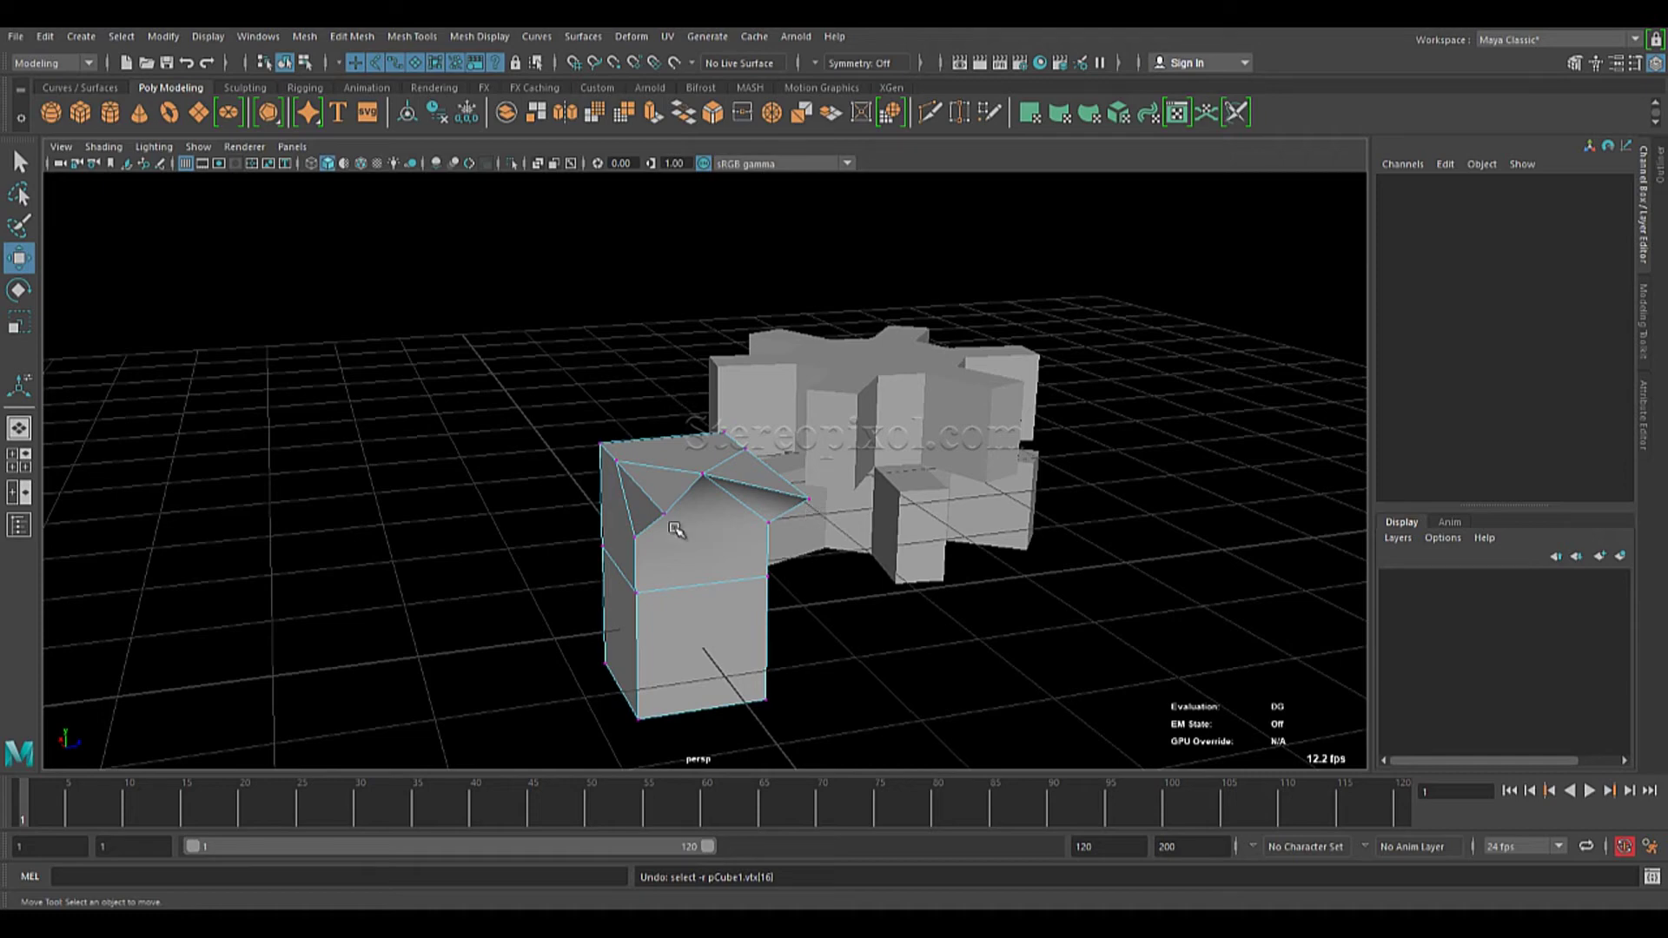
Return the spiked block to object mode and delete it.
{"action": "mouse_move", "coordinate": [676, 529]}
{"action": "left_mouse_down", "text": "alt"}
{"action": "mouse_move", "coordinate": [846, 540]}
{"action": "mouse_move", "coordinate": [847, 566]}
{"action": "mouse_move", "coordinate": [736, 540]}
{"action": "mouse_move", "coordinate": [655, 491]}
{"action": "mouse_move", "coordinate": [660, 539]}
{"action": "left_mouse_up", "text": "alt"}
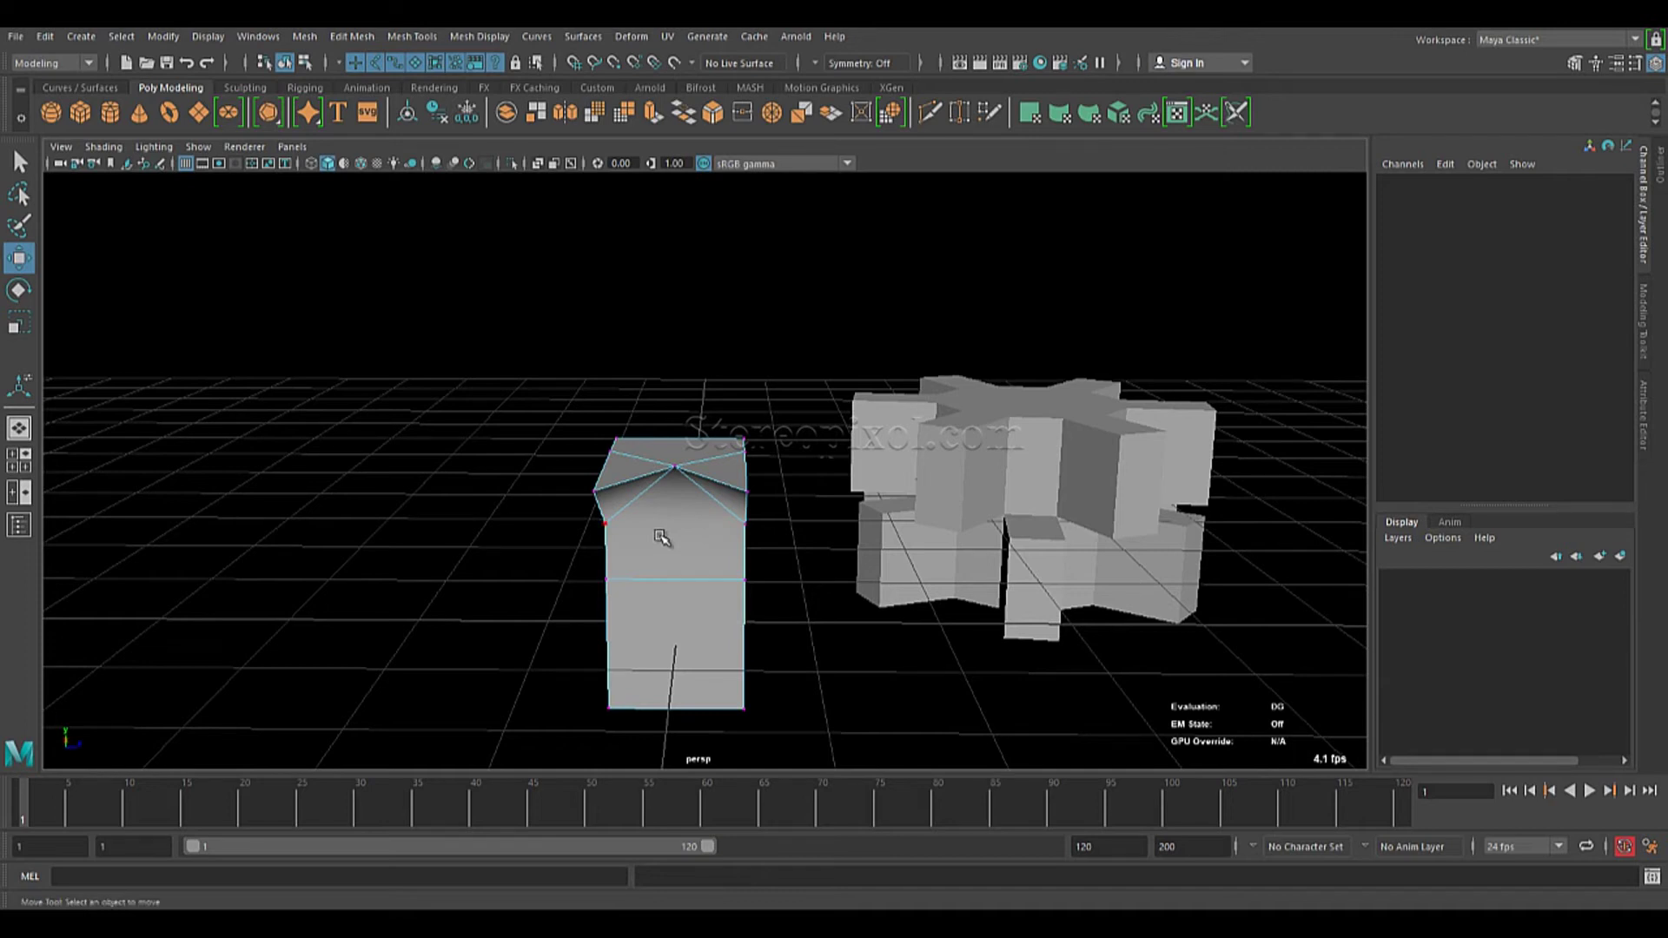
{"action": "left_click_drag", "start_coordinate": [746, 567], "coordinate": [834, 610], "text": "alt"}
{"action": "left_click_drag", "start_coordinate": [735, 546], "coordinate": [658, 553], "text": "alt"}
{"action": "right_click_drag", "start_coordinate": [669, 547], "coordinate": [723, 502]}
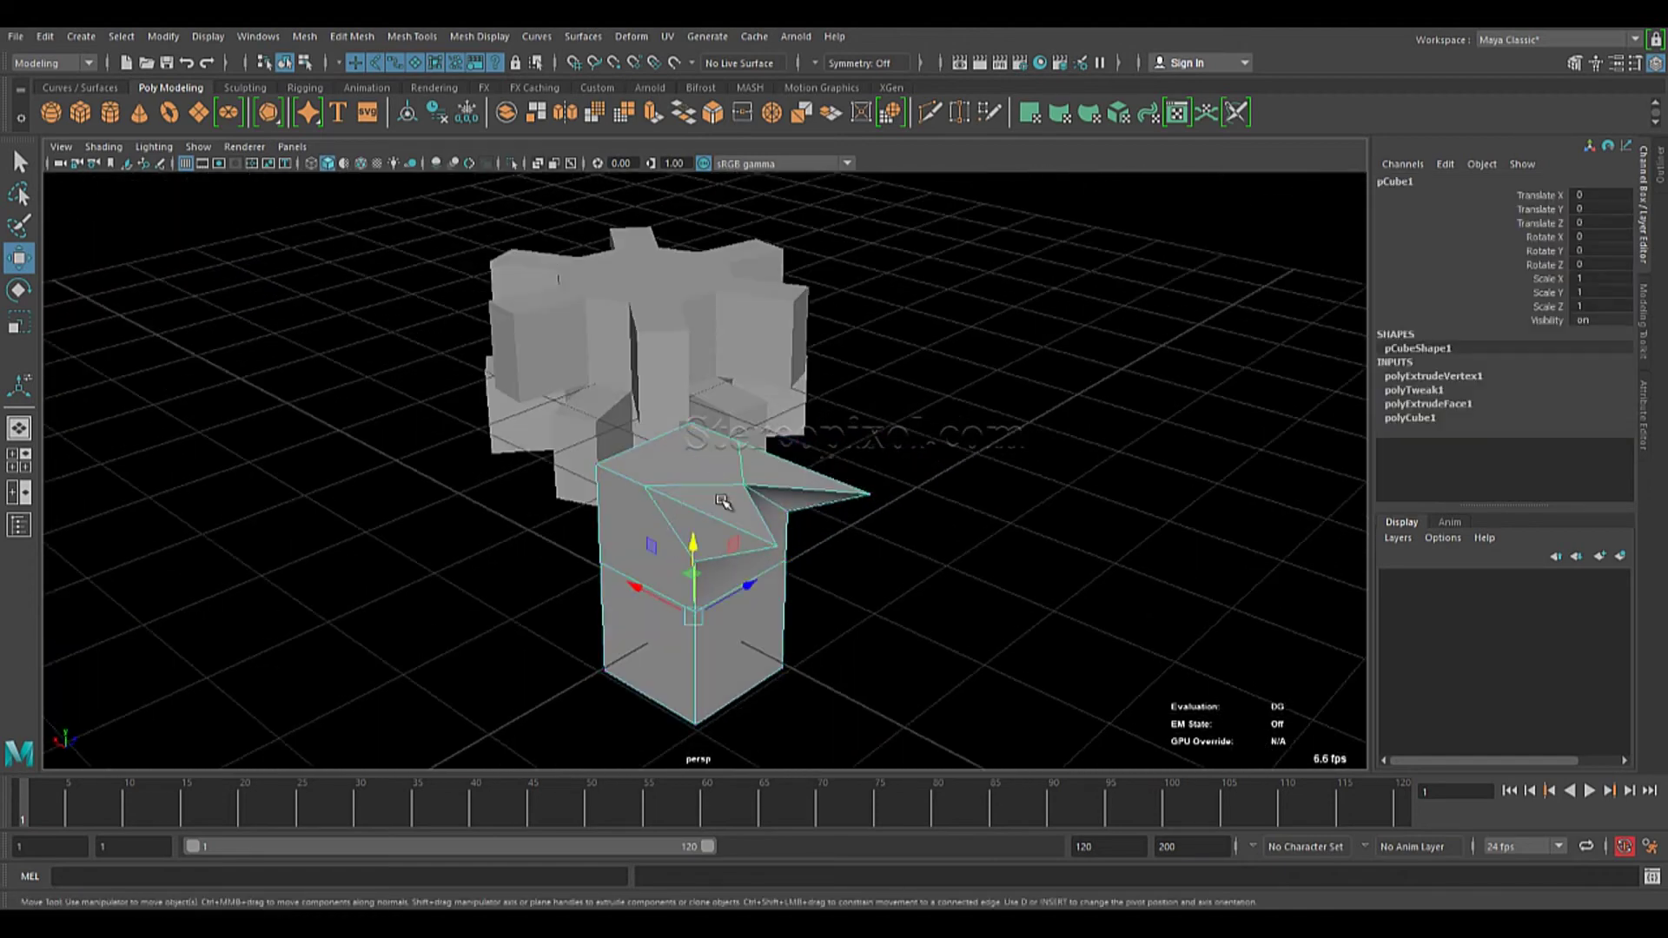
{"action": "left_click_drag", "start_coordinate": [683, 467], "coordinate": [734, 480], "text": "alt"}
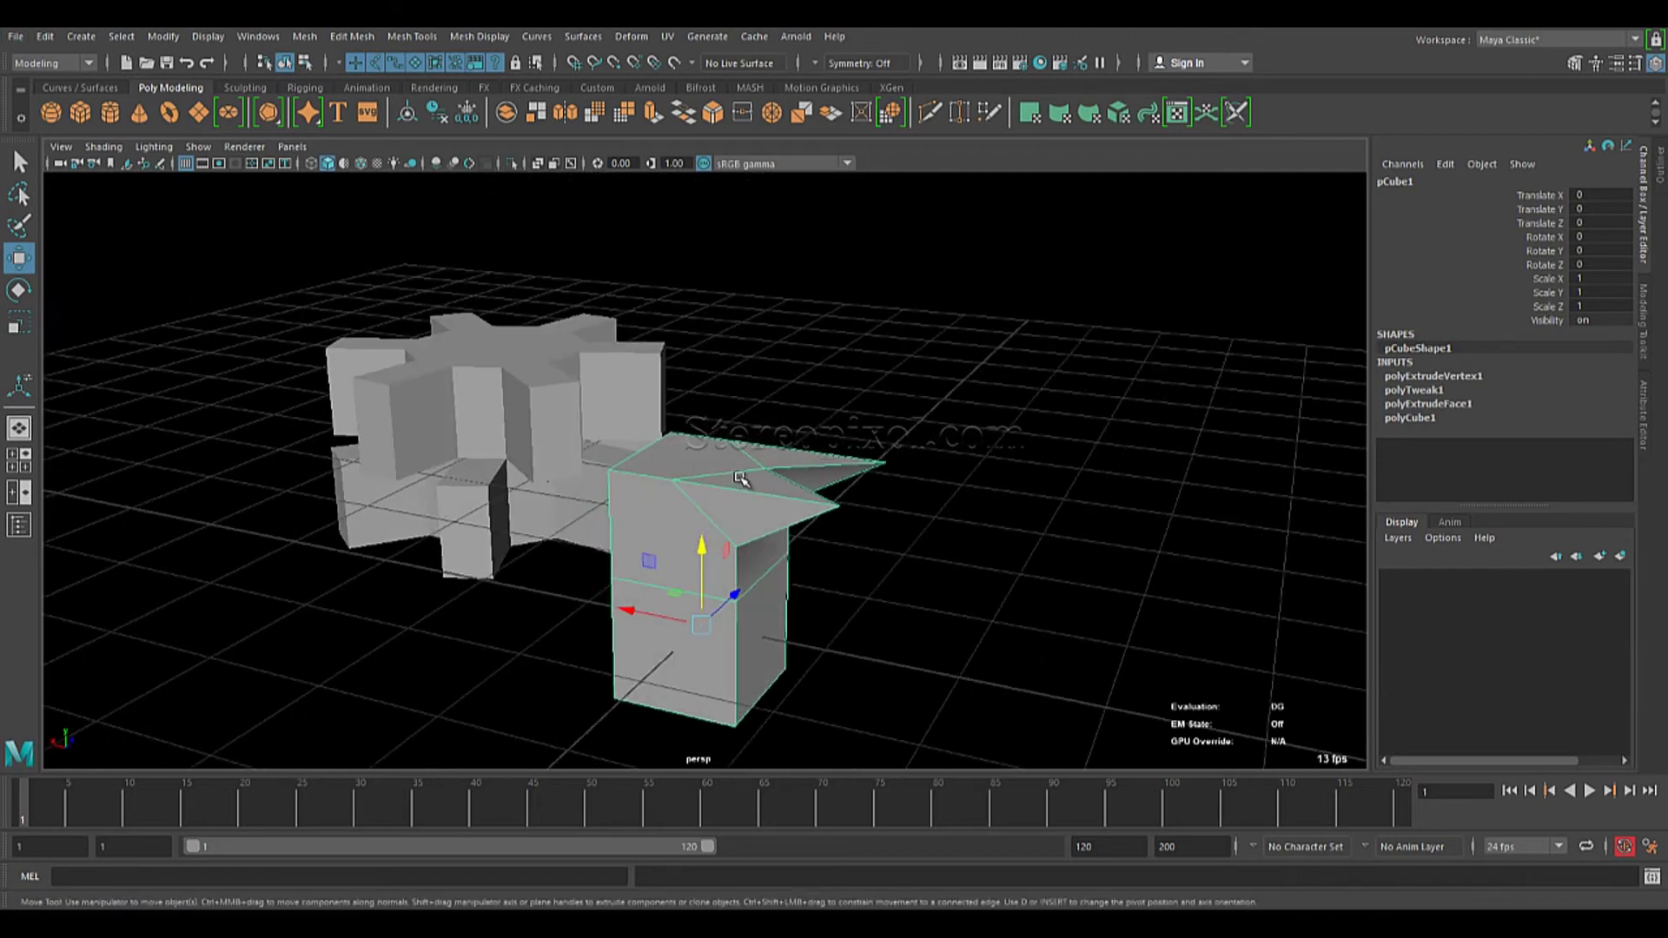
{"action": "left_click_drag", "start_coordinate": [739, 477], "coordinate": [677, 495], "text": "alt"}
{"action": "left_click_drag", "start_coordinate": [749, 536], "coordinate": [834, 553], "text": "alt"}
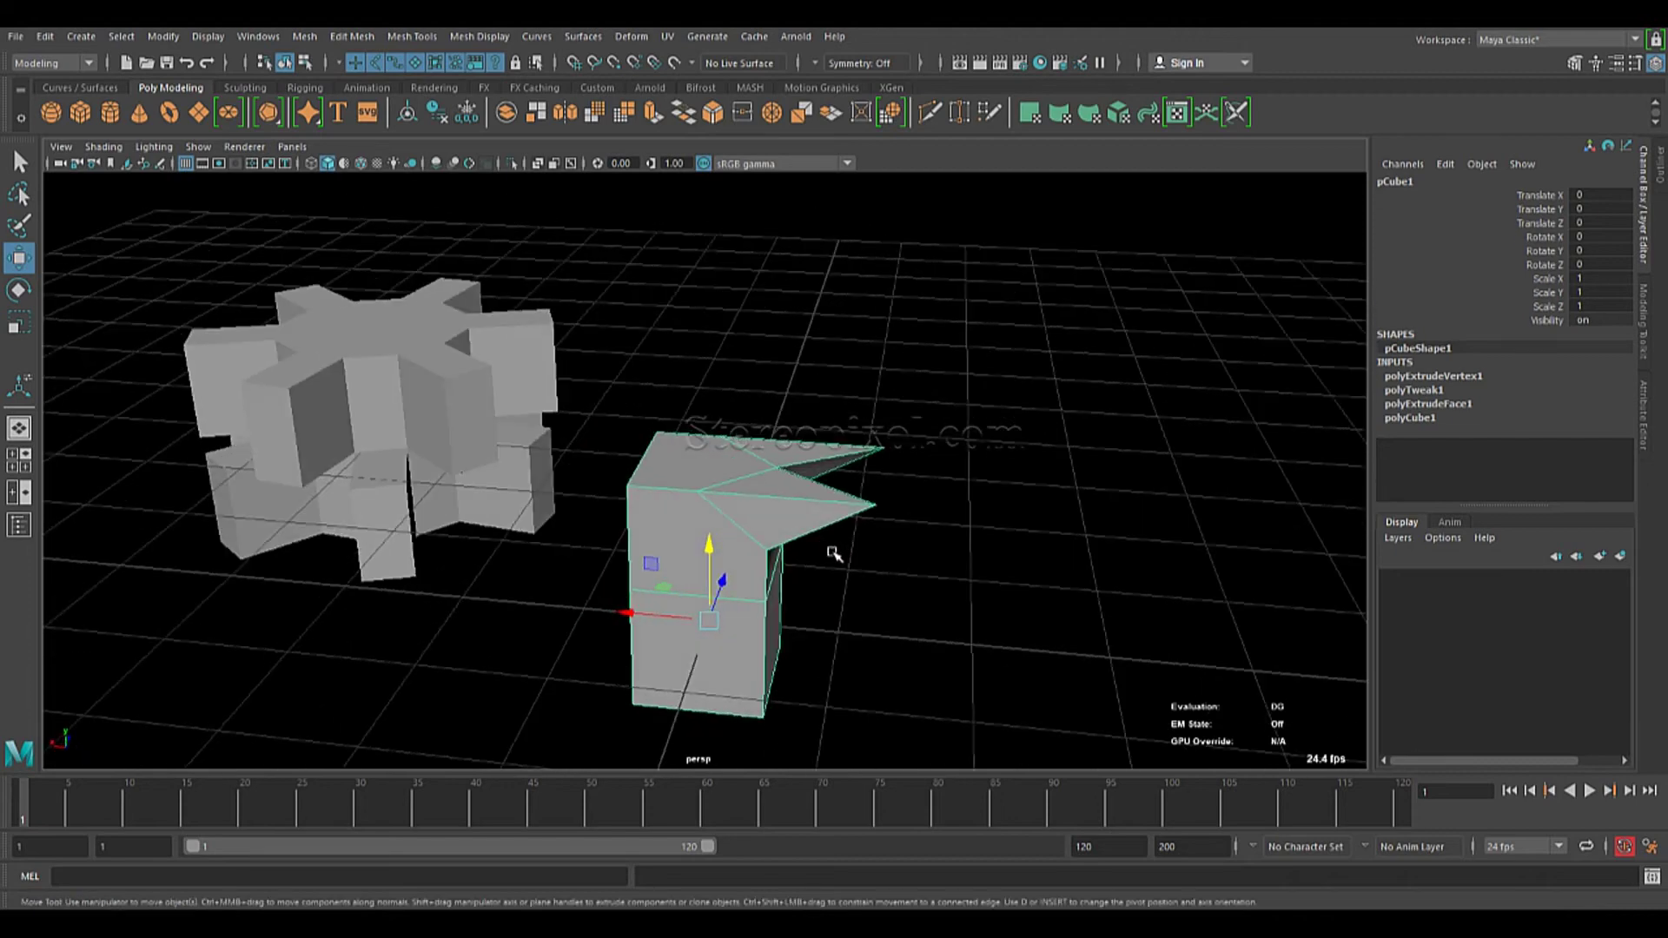
{"action": "key", "text": "Delete"}
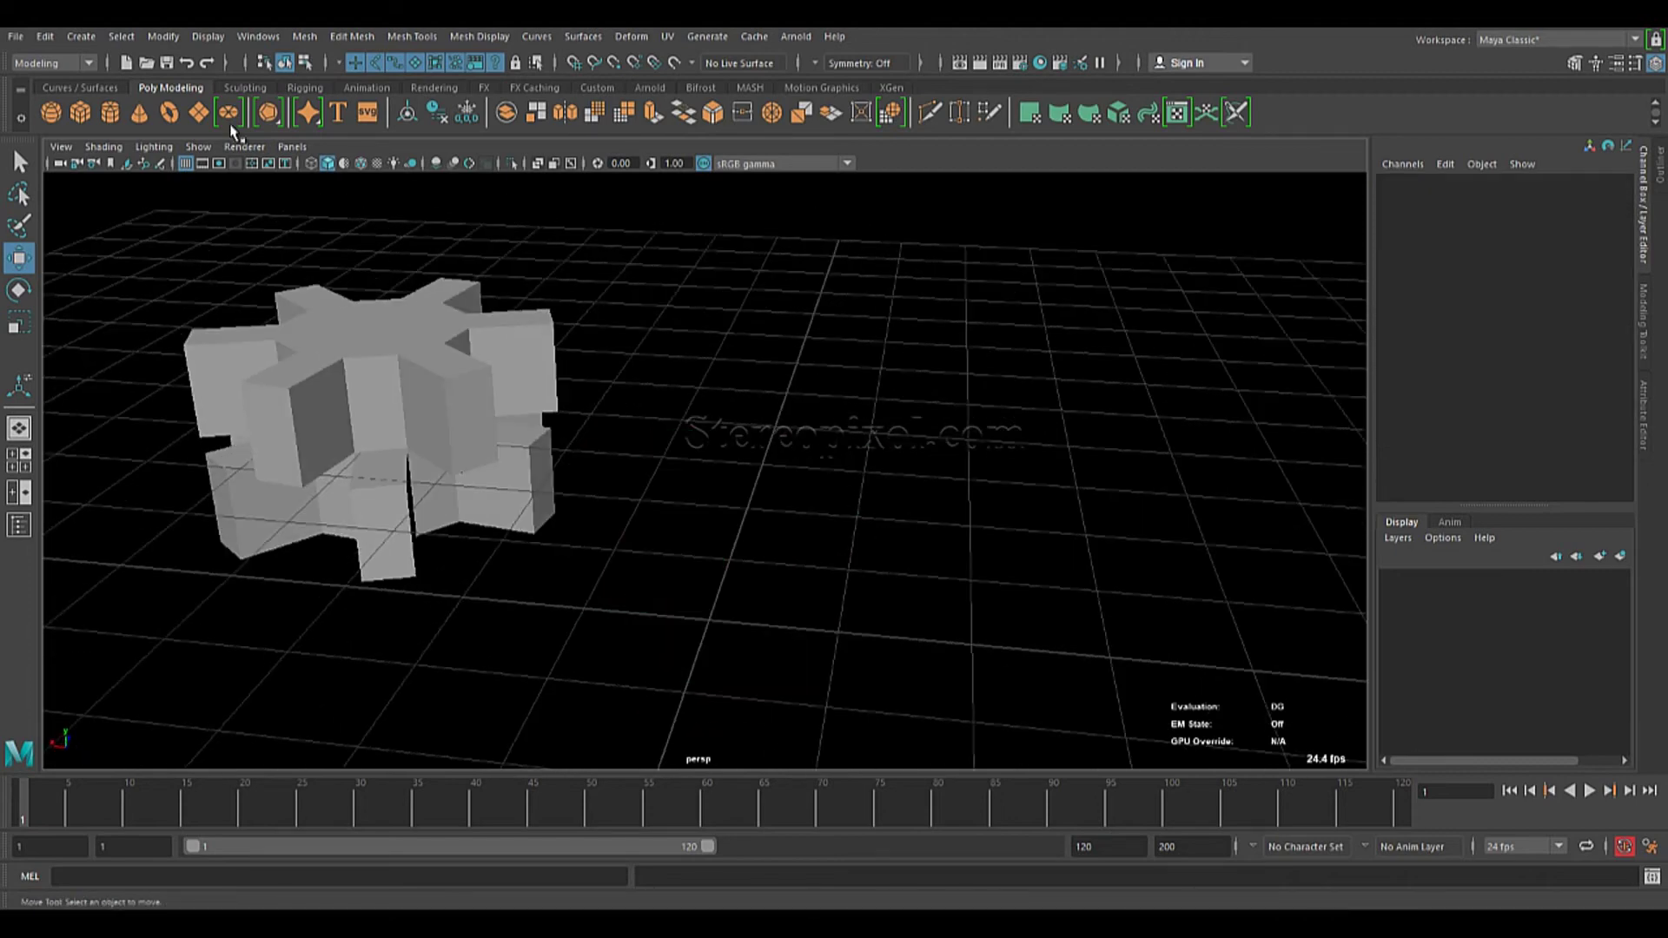
Create a new polygon cube at the world origin and switch it to face selection.
{"action": "left_click", "coordinate": [110, 113]}
{"action": "key", "text": "Delete"}
{"action": "left_click", "coordinate": [80, 113]}
{"action": "left_click_drag", "start_coordinate": [801, 580], "coordinate": [700, 569], "text": "alt"}
{"action": "right_click_drag", "start_coordinate": [704, 575], "coordinate": [742, 632]}
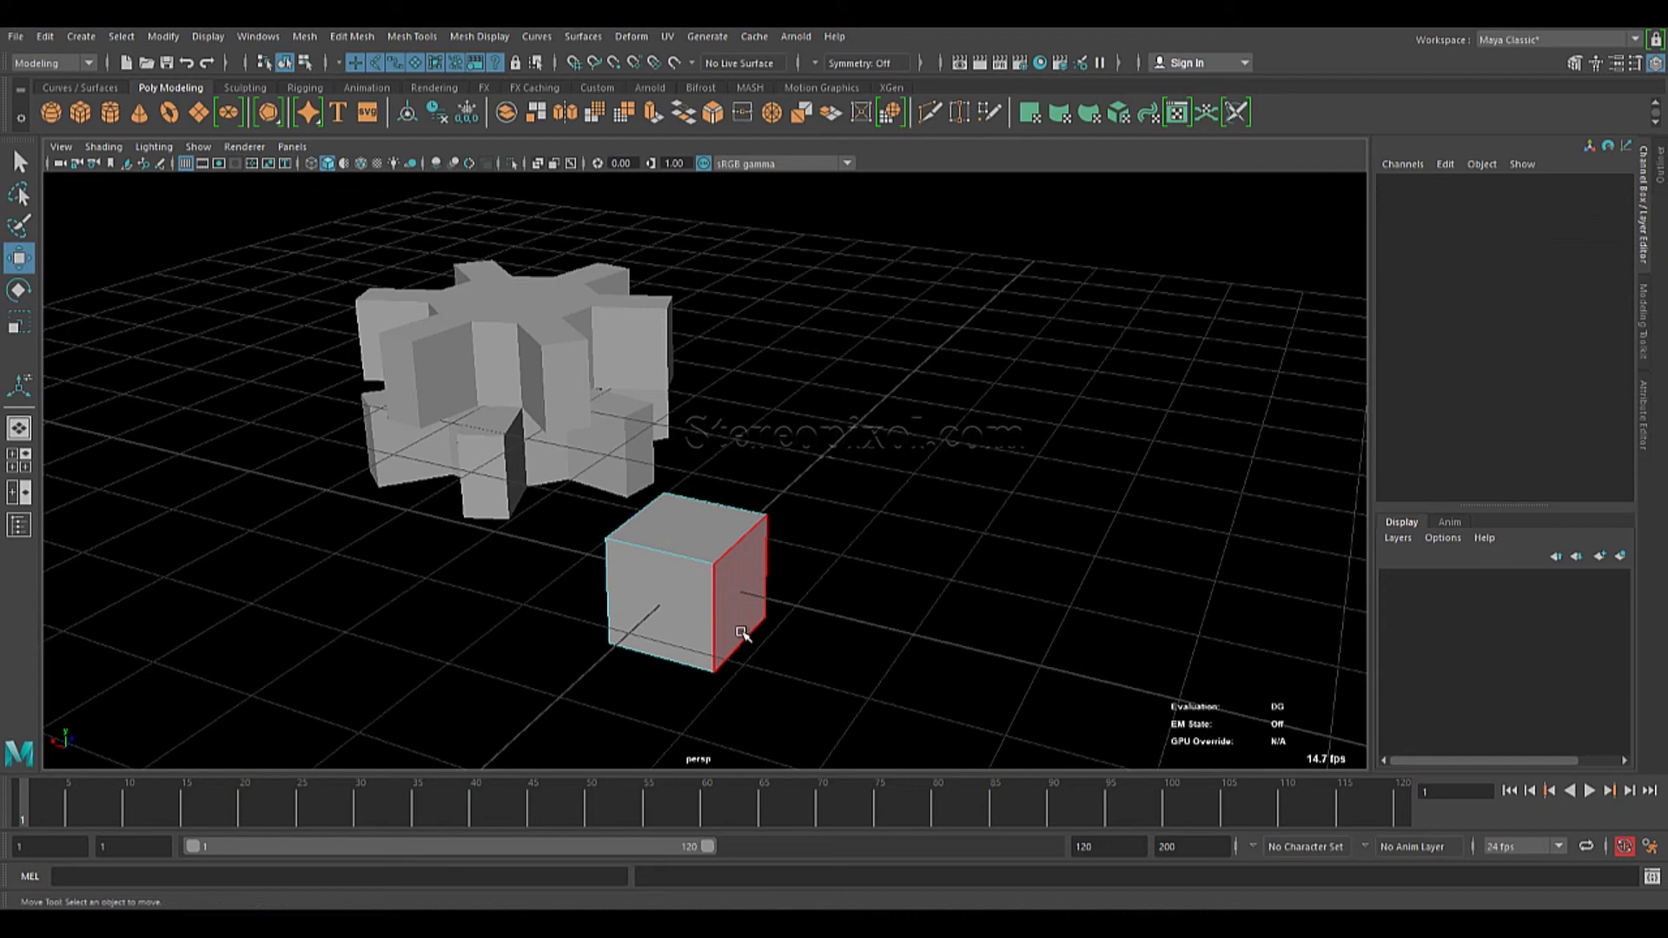
Select the new cube's top face and smart-extrude it upward twice into a tall column.
{"action": "left_click_drag", "start_coordinate": [744, 633], "coordinate": [765, 599], "text": "alt"}
{"action": "left_click", "coordinate": [701, 517]}
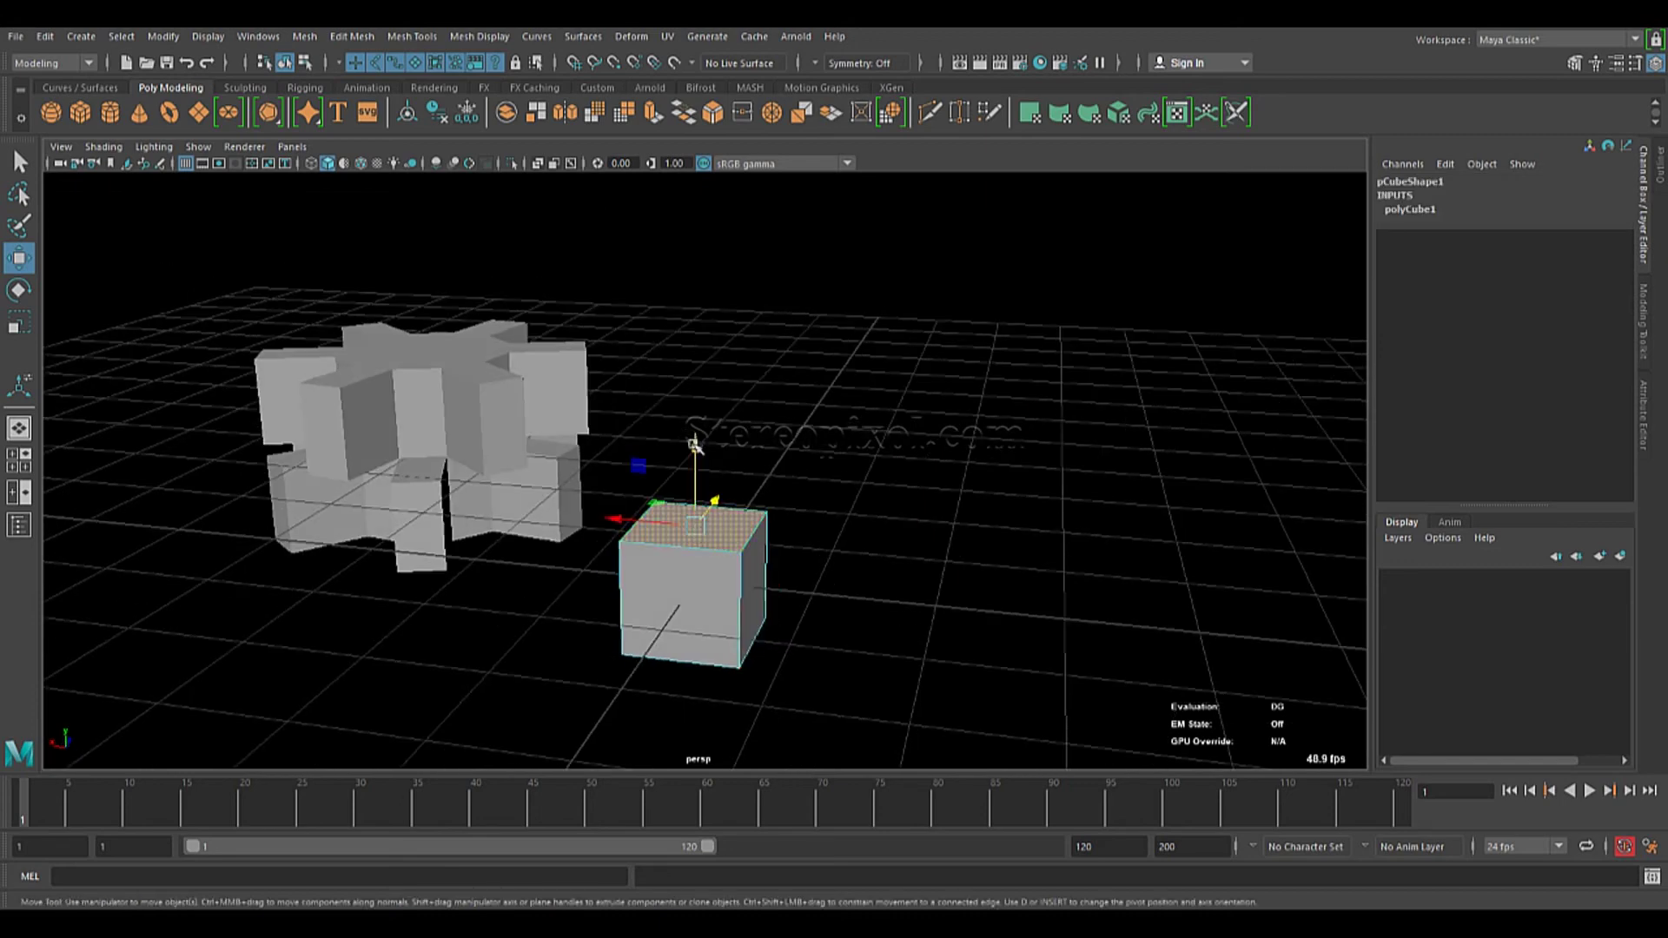
{"action": "left_click_drag", "start_coordinate": [695, 444], "coordinate": [687, 298], "text": "shift"}
{"action": "left_click_drag", "start_coordinate": [886, 454], "coordinate": [782, 543], "text": "alt"}
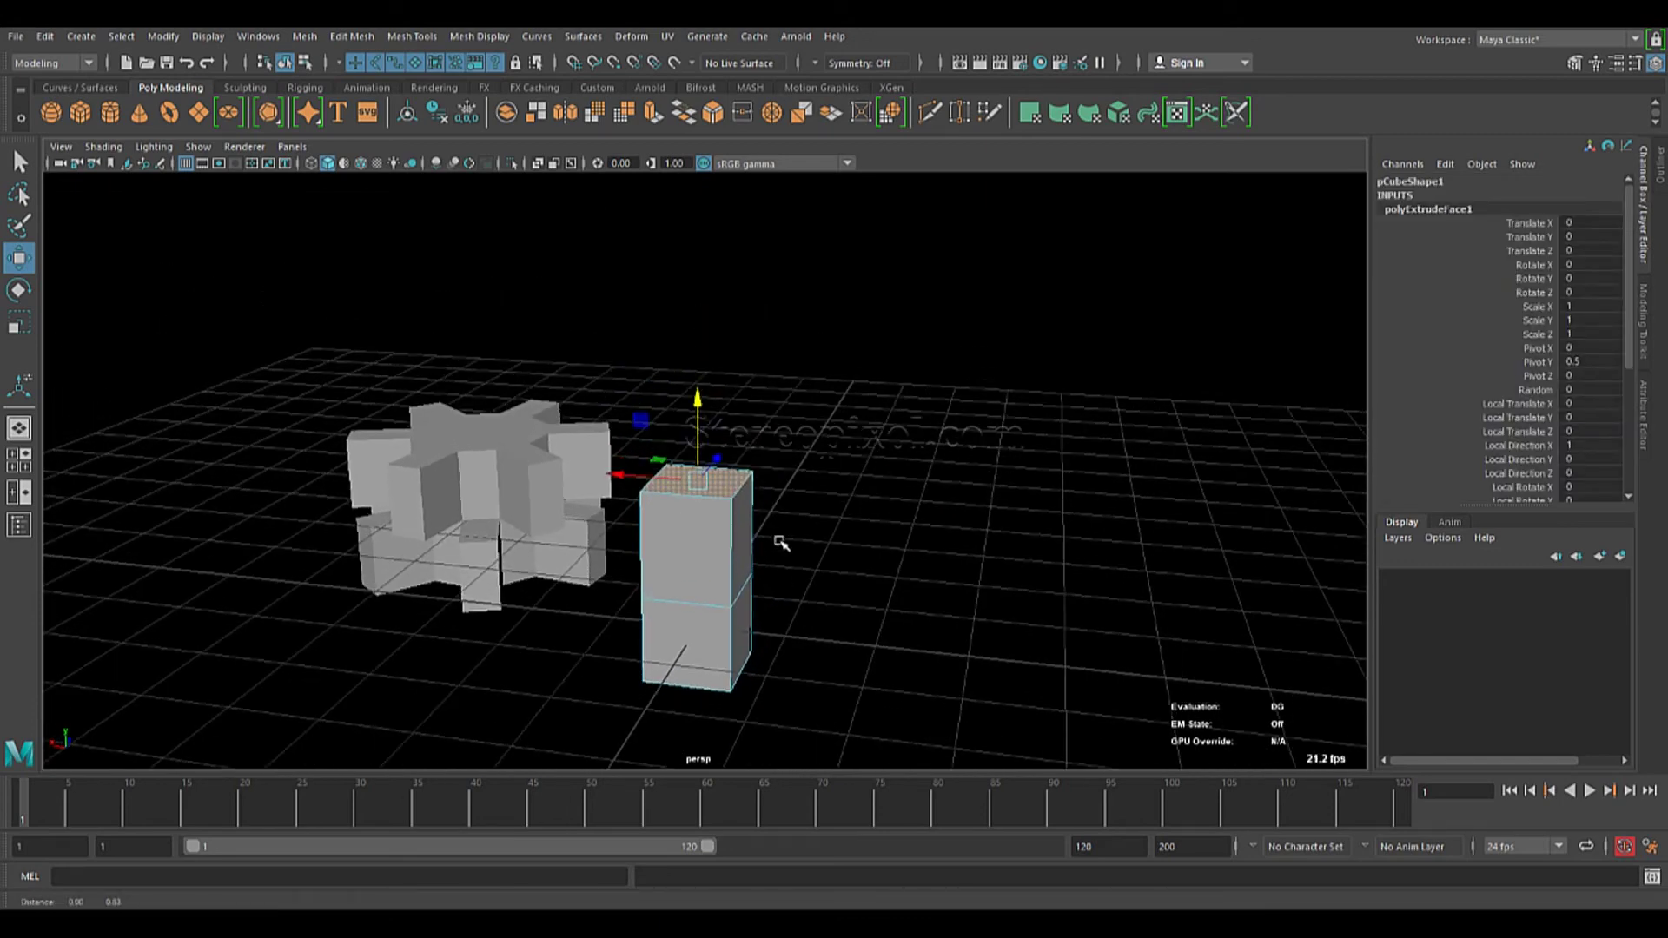
{"action": "left_click_drag", "start_coordinate": [696, 407], "coordinate": [691, 223], "text": "shift"}
{"action": "scroll", "coordinate": [790, 426], "scroll_direction": "down", "scroll_amount": 2}
{"action": "middle_click_drag", "start_coordinate": [793, 428], "coordinate": [805, 465], "text": "alt"}
Scale the column's top face down slightly and raise it along Y.
{"action": "key", "text": "r"}
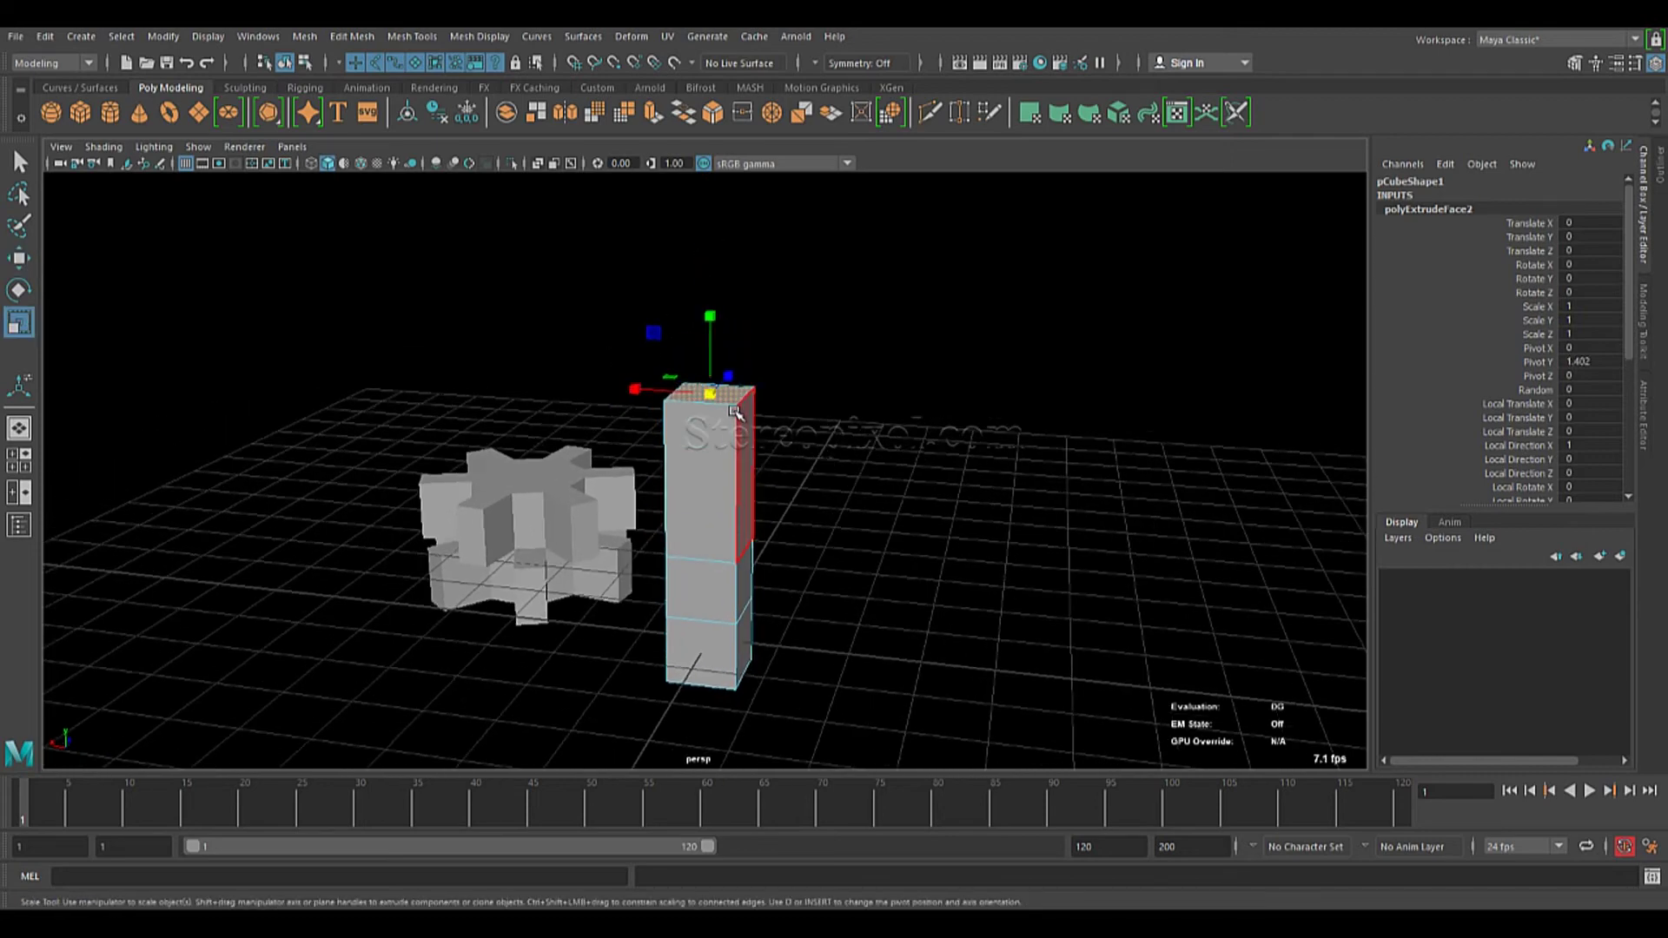
{"action": "mouse_move", "coordinate": [710, 395]}
{"action": "left_mouse_down"}
{"action": "mouse_move", "coordinate": [678, 393]}
{"action": "mouse_move", "coordinate": [700, 394]}
{"action": "left_mouse_up"}
{"action": "key", "text": "w"}
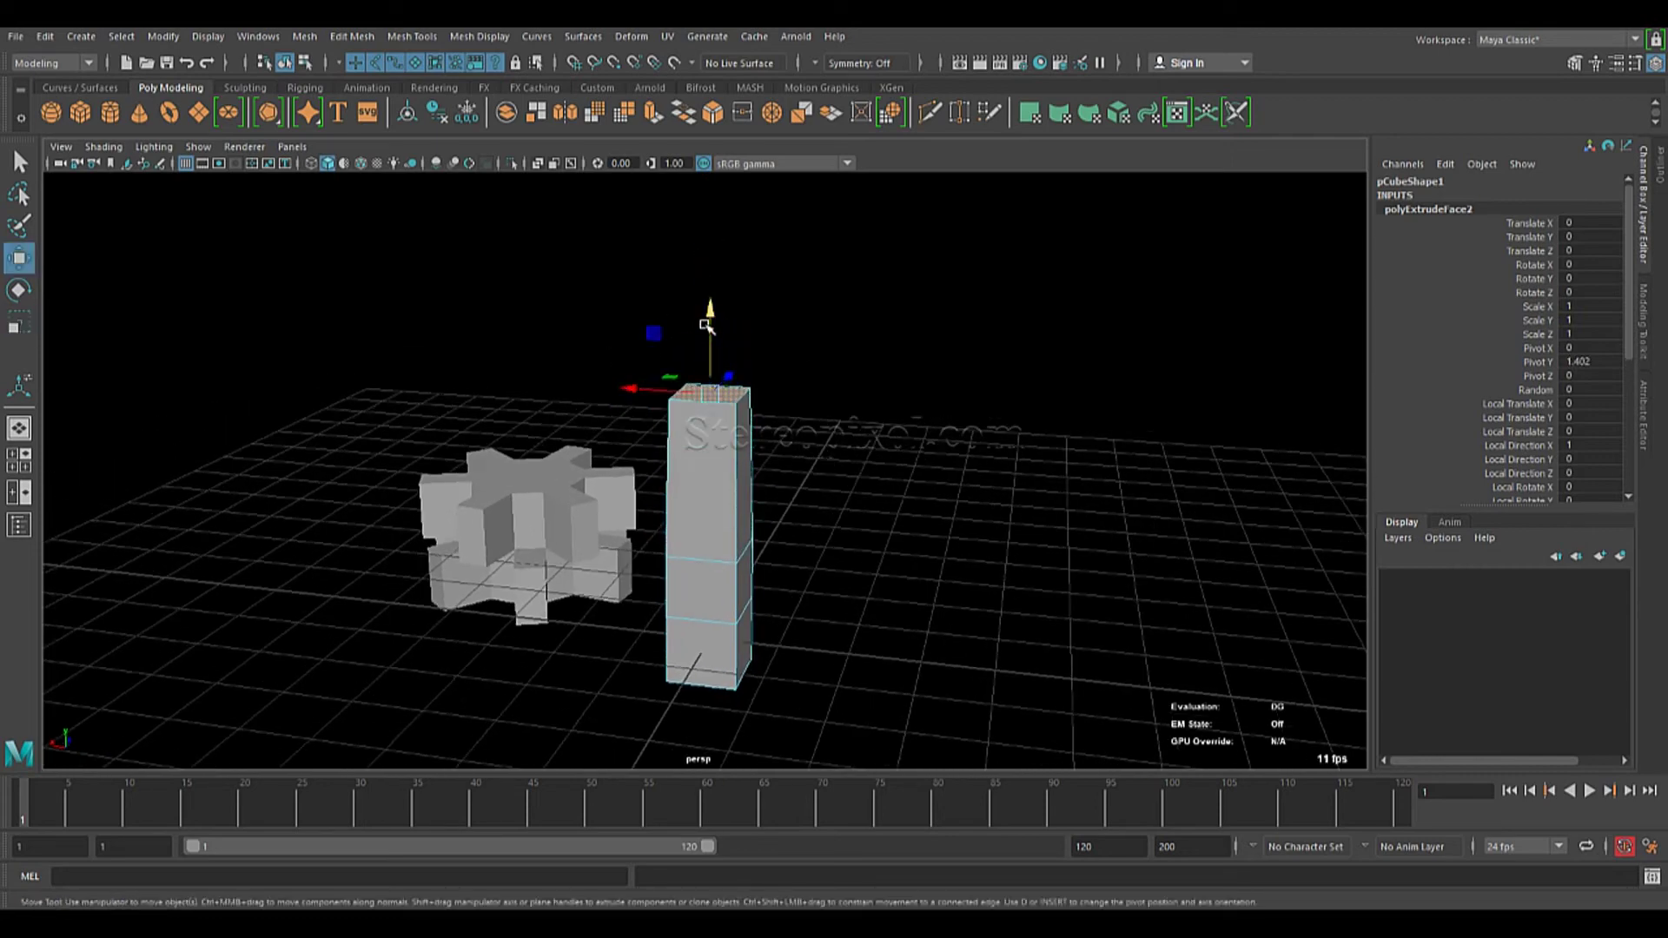
{"action": "left_click_drag", "start_coordinate": [712, 308], "coordinate": [719, 273]}
{"action": "middle_click_drag", "start_coordinate": [780, 469], "coordinate": [785, 546], "text": "alt"}
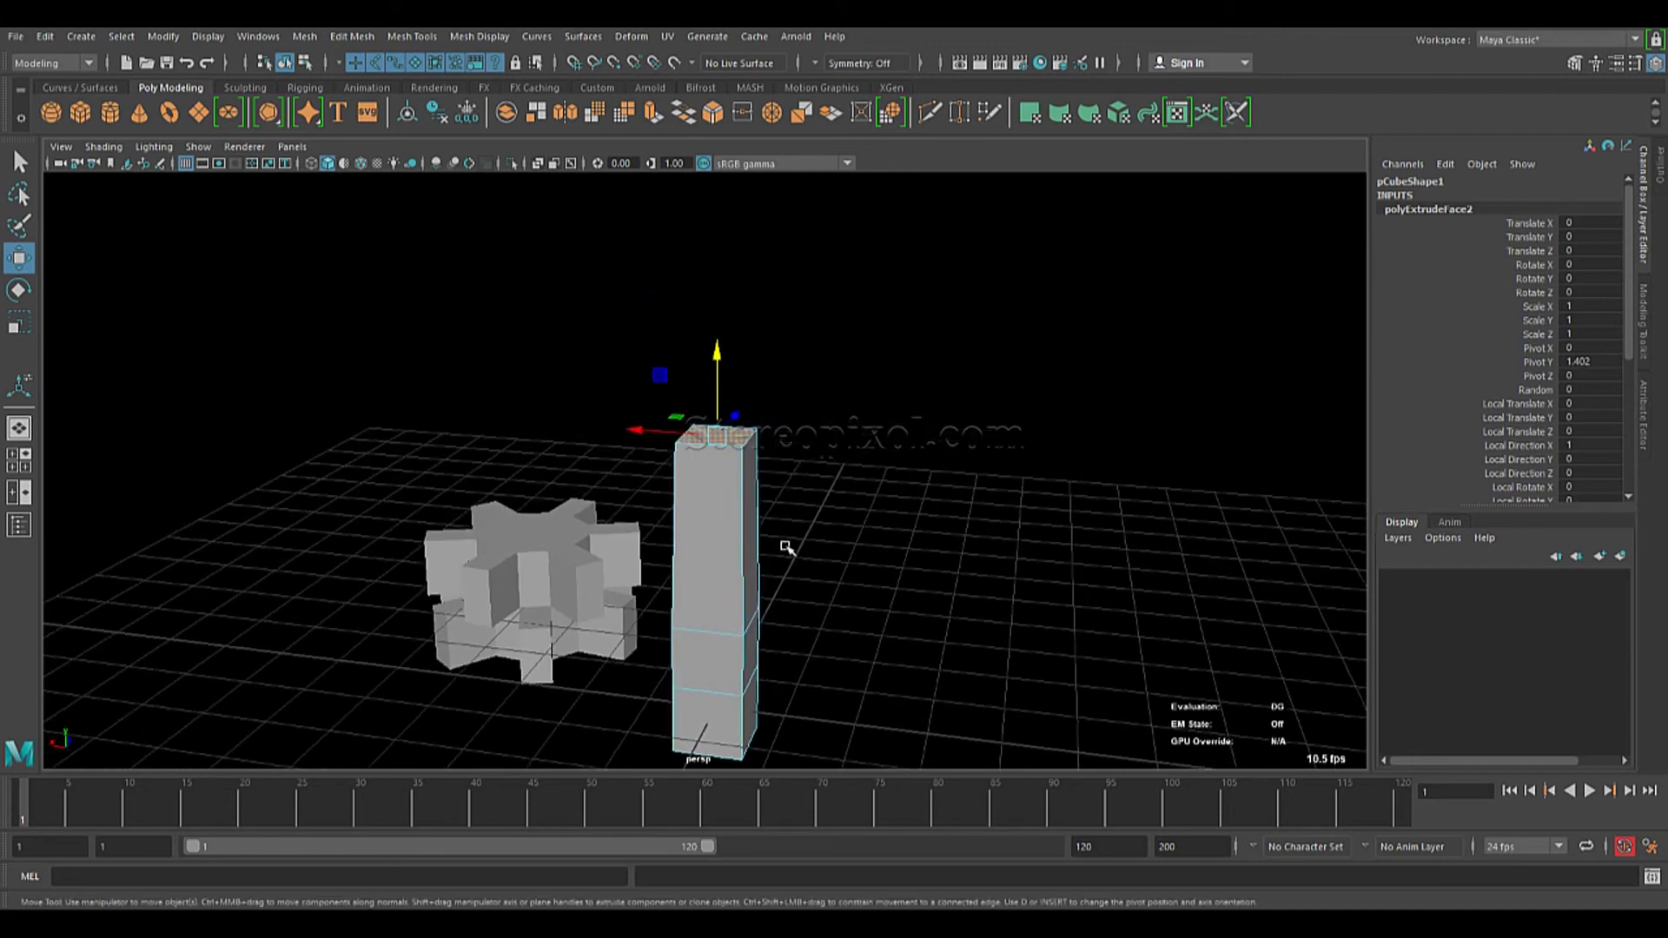
Smart-extrude the column's top face upward two more times to add short segments.
{"action": "left_click_drag", "start_coordinate": [786, 547], "coordinate": [678, 287], "text": "alt"}
{"action": "left_click_drag", "start_coordinate": [709, 345], "coordinate": [709, 243], "text": "shift"}
{"action": "left_click_drag", "start_coordinate": [780, 446], "coordinate": [642, 454], "text": "alt"}
{"action": "right_click_drag", "start_coordinate": [660, 455], "coordinate": [771, 458], "text": "alt"}
{"action": "left_click", "coordinate": [708, 389]}
Select the side face of the segment below the topmost one, smart-extrude it slightly outward along X and scale it down.
{"action": "left_click_drag", "start_coordinate": [770, 458], "coordinate": [819, 447], "text": "alt"}
{"action": "left_click", "coordinate": [714, 441]}
{"action": "left_click", "coordinate": [708, 382]}
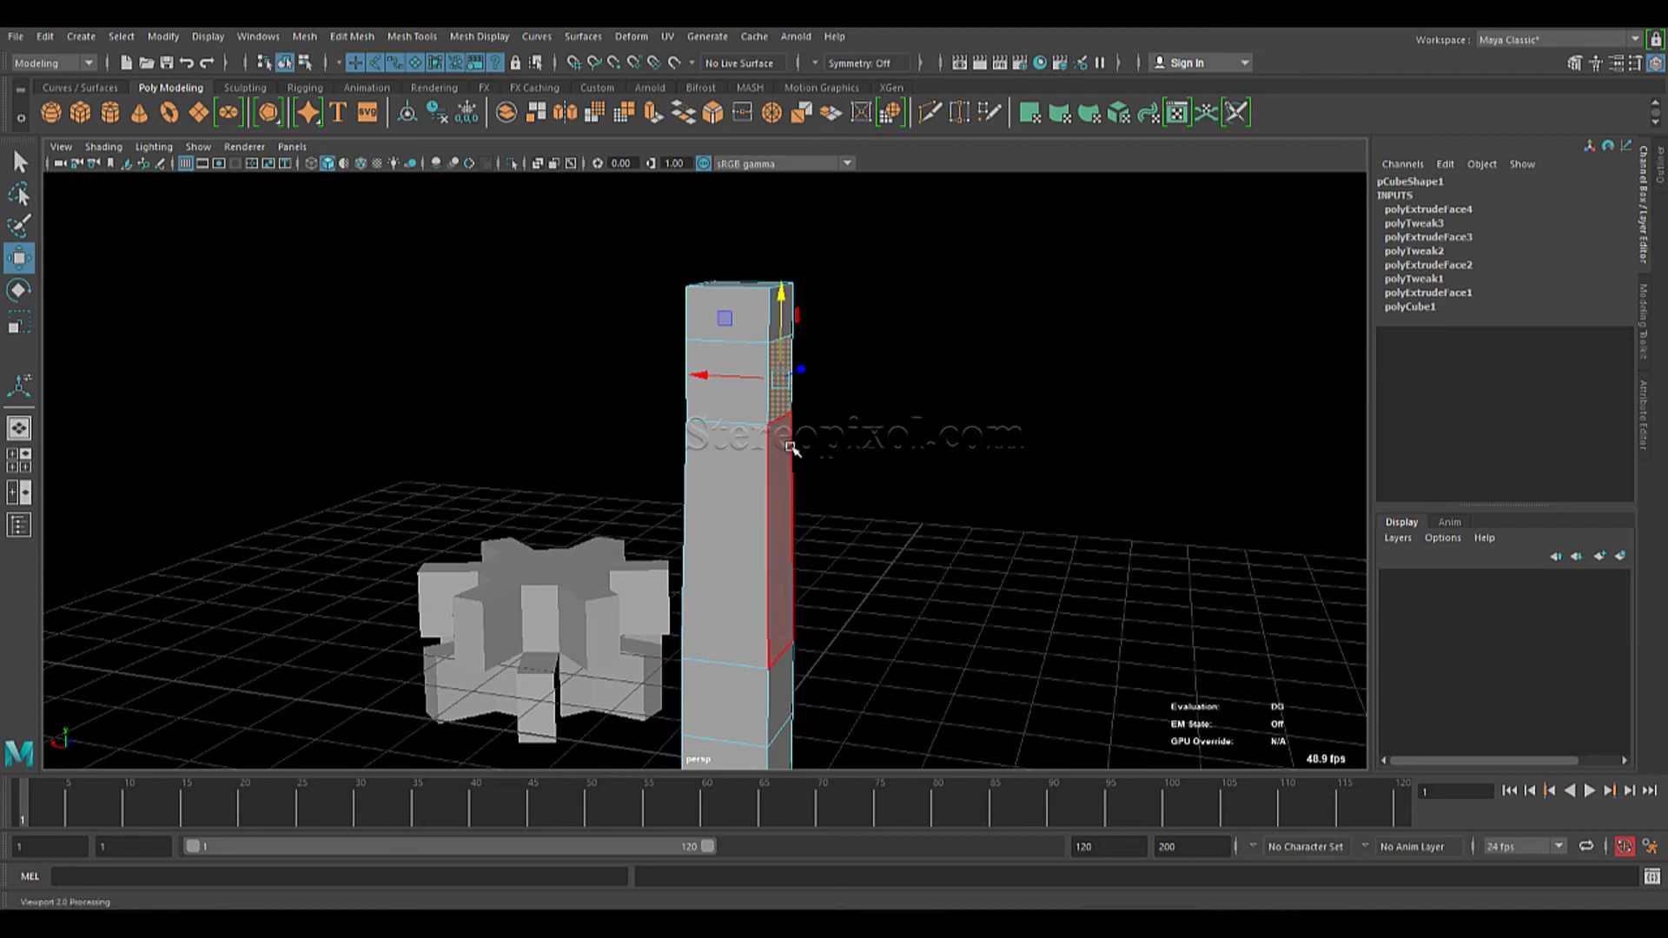
{"action": "left_click_drag", "start_coordinate": [765, 462], "coordinate": [696, 466], "text": "alt"}
{"action": "right_click_drag", "start_coordinate": [695, 466], "coordinate": [811, 487], "text": "alt"}
{"action": "left_click_drag", "start_coordinate": [703, 361], "coordinate": [757, 379], "text": "shift"}
{"action": "key", "text": "r"}
{"action": "key", "text": "w"}
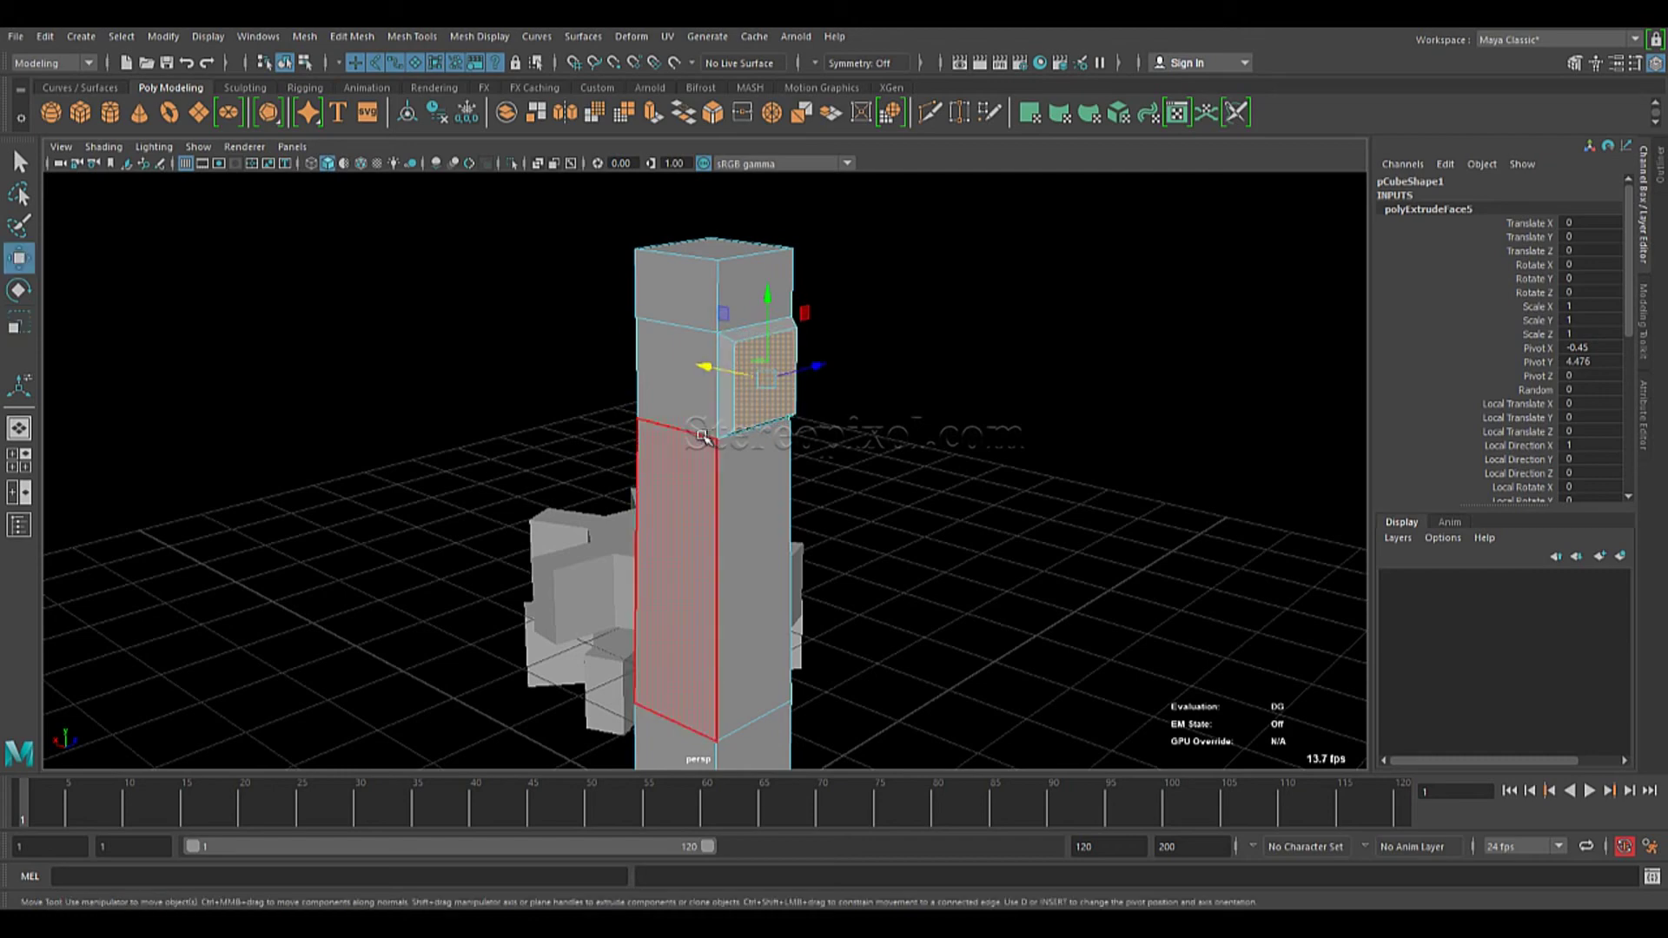
Smart-extrude the scaled side face farther outward along X to form the neck of an arm.
{"action": "left_click_drag", "start_coordinate": [693, 450], "coordinate": [761, 443], "text": "alt"}
{"action": "left_click_drag", "start_coordinate": [757, 369], "coordinate": [802, 376], "text": "shift"}
{"action": "left_click_drag", "start_coordinate": [930, 409], "coordinate": [857, 446], "text": "alt"}
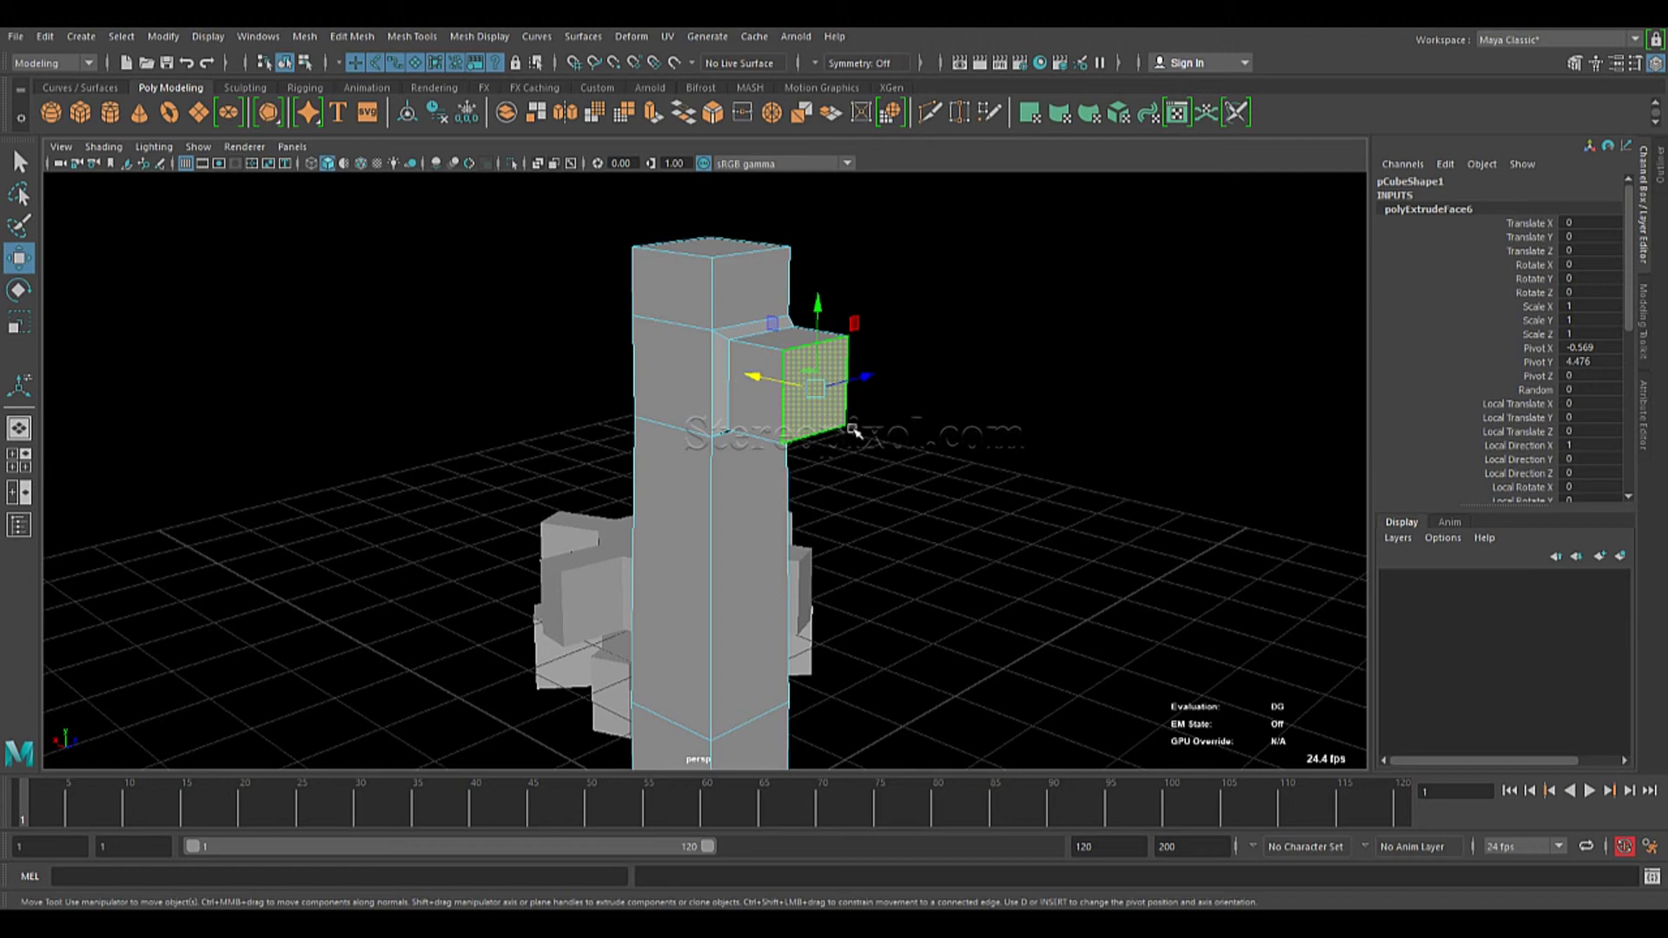
Smart-extrude the arm's end face, scale it up and pull it outward along X into a larger end block.
{"action": "left_click_drag", "start_coordinate": [764, 373], "coordinate": [853, 394], "text": "shift"}
{"action": "key", "text": "r"}
{"action": "key", "text": "w"}
{"action": "left_click_drag", "start_coordinate": [756, 434], "coordinate": [810, 427], "text": "alt"}
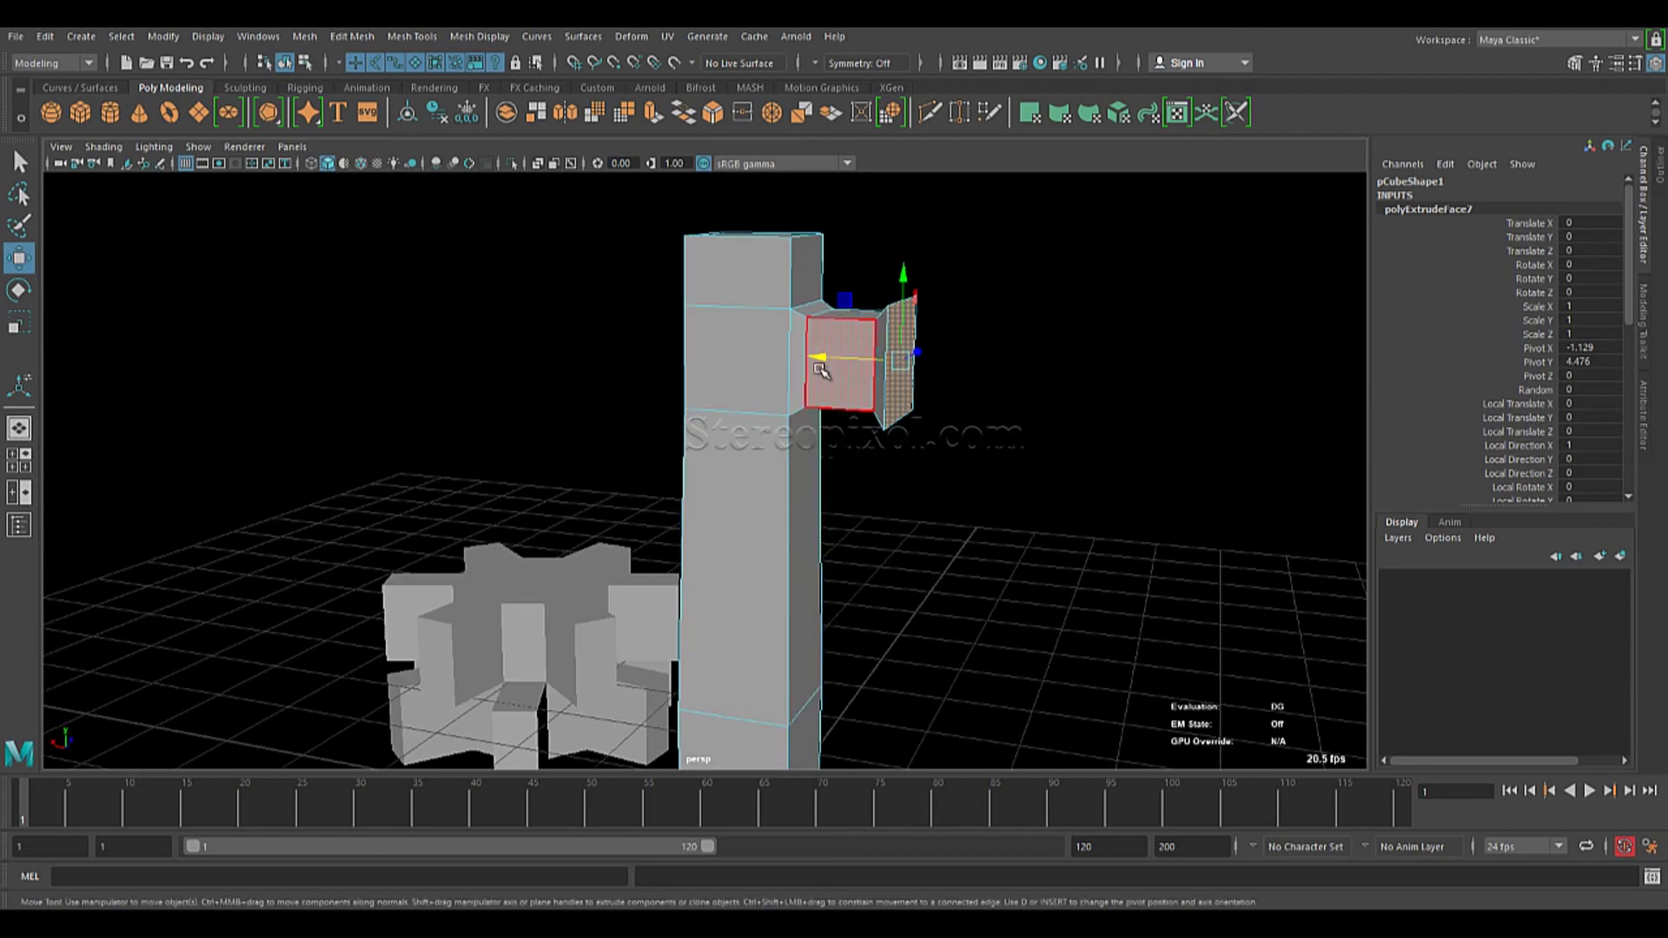
{"action": "left_click_drag", "start_coordinate": [821, 357], "coordinate": [943, 366]}
{"action": "left_click_drag", "start_coordinate": [962, 445], "coordinate": [929, 469], "text": "alt"}
Build a matching arm with a larger end block on the column's opposite side by repeatedly extruding and scaling its face.
{"action": "left_click_drag", "start_coordinate": [741, 472], "coordinate": [1010, 453], "text": "alt"}
{"action": "left_click", "coordinate": [1010, 452]}
{"action": "left_click", "coordinate": [771, 362]}
{"action": "left_click_drag", "start_coordinate": [769, 426], "coordinate": [942, 484], "text": "alt"}
{"action": "key", "text": "ctrl+e"}
{"action": "key", "text": "r"}
{"action": "key", "text": "w"}
{"action": "key", "text": "r"}
{"action": "key", "text": "w"}
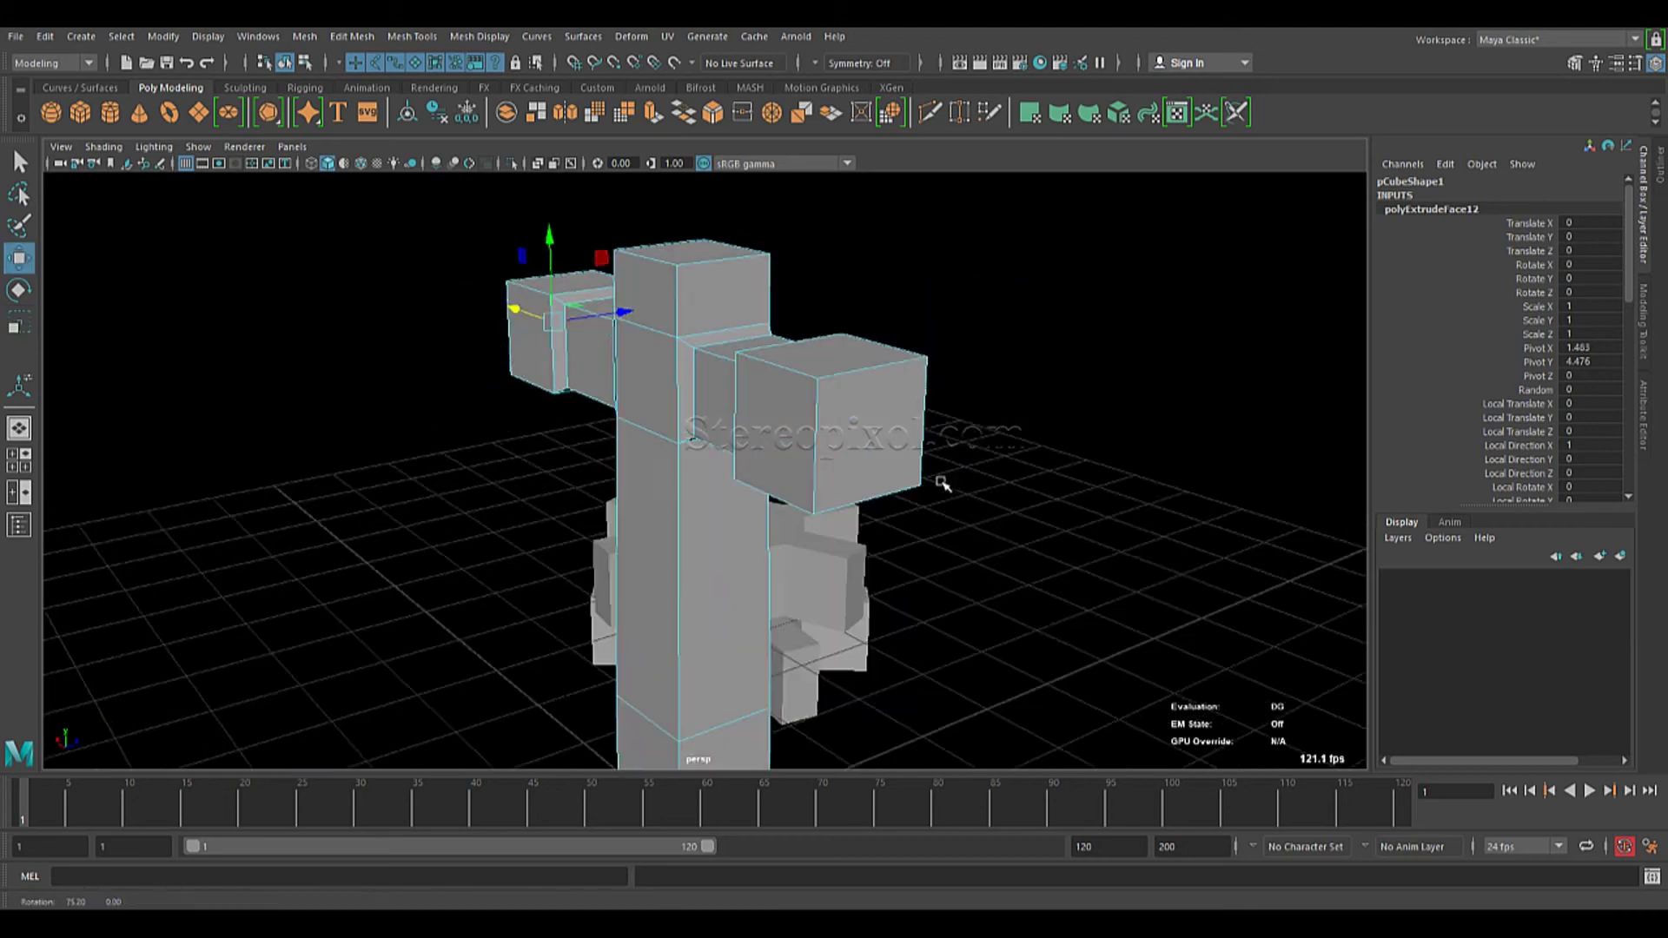
Return the column to object mode, preview it smoothed, and switch back to the unsmoothed display.
{"action": "right_click_drag", "start_coordinate": [942, 484], "coordinate": [886, 491], "text": "alt"}
{"action": "middle_click_drag", "start_coordinate": [886, 492], "coordinate": [927, 461], "text": "alt"}
{"action": "right_click_drag", "start_coordinate": [744, 551], "coordinate": [799, 478]}
{"action": "left_click_drag", "start_coordinate": [730, 554], "coordinate": [782, 570], "text": "alt"}
{"action": "left_click_drag", "start_coordinate": [945, 525], "coordinate": [781, 489], "text": "alt"}
{"action": "key", "text": "3"}
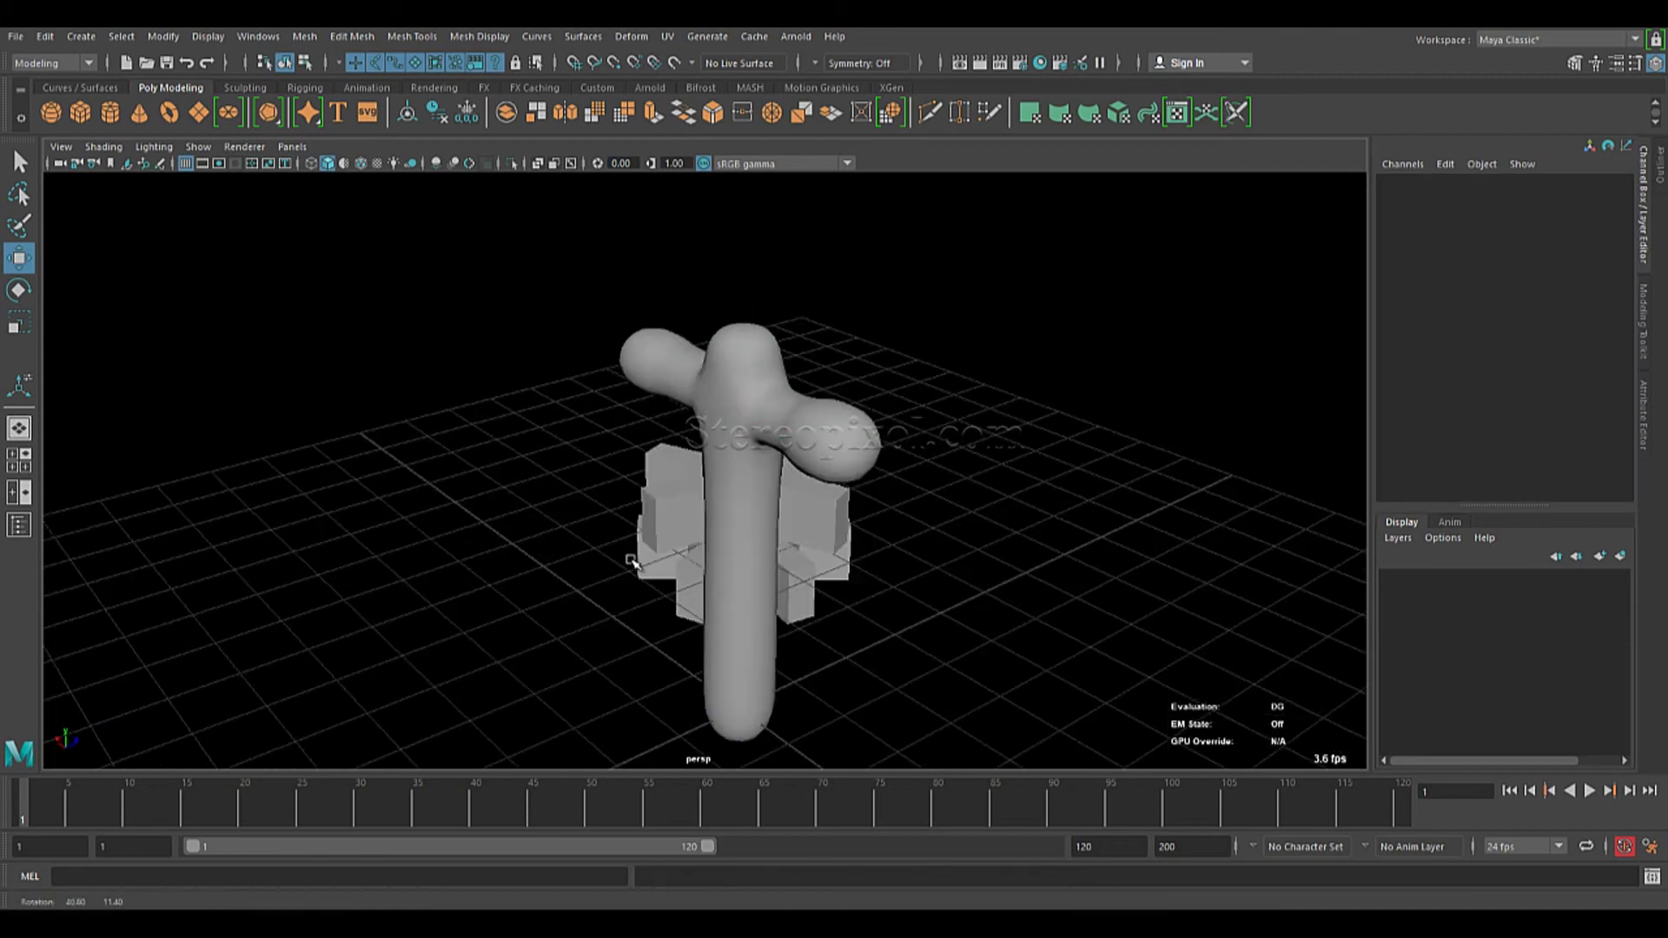
{"action": "left_click_drag", "start_coordinate": [632, 562], "coordinate": [804, 532], "text": "alt"}
{"action": "left_click", "coordinate": [700, 556]}
{"action": "key", "text": "1"}
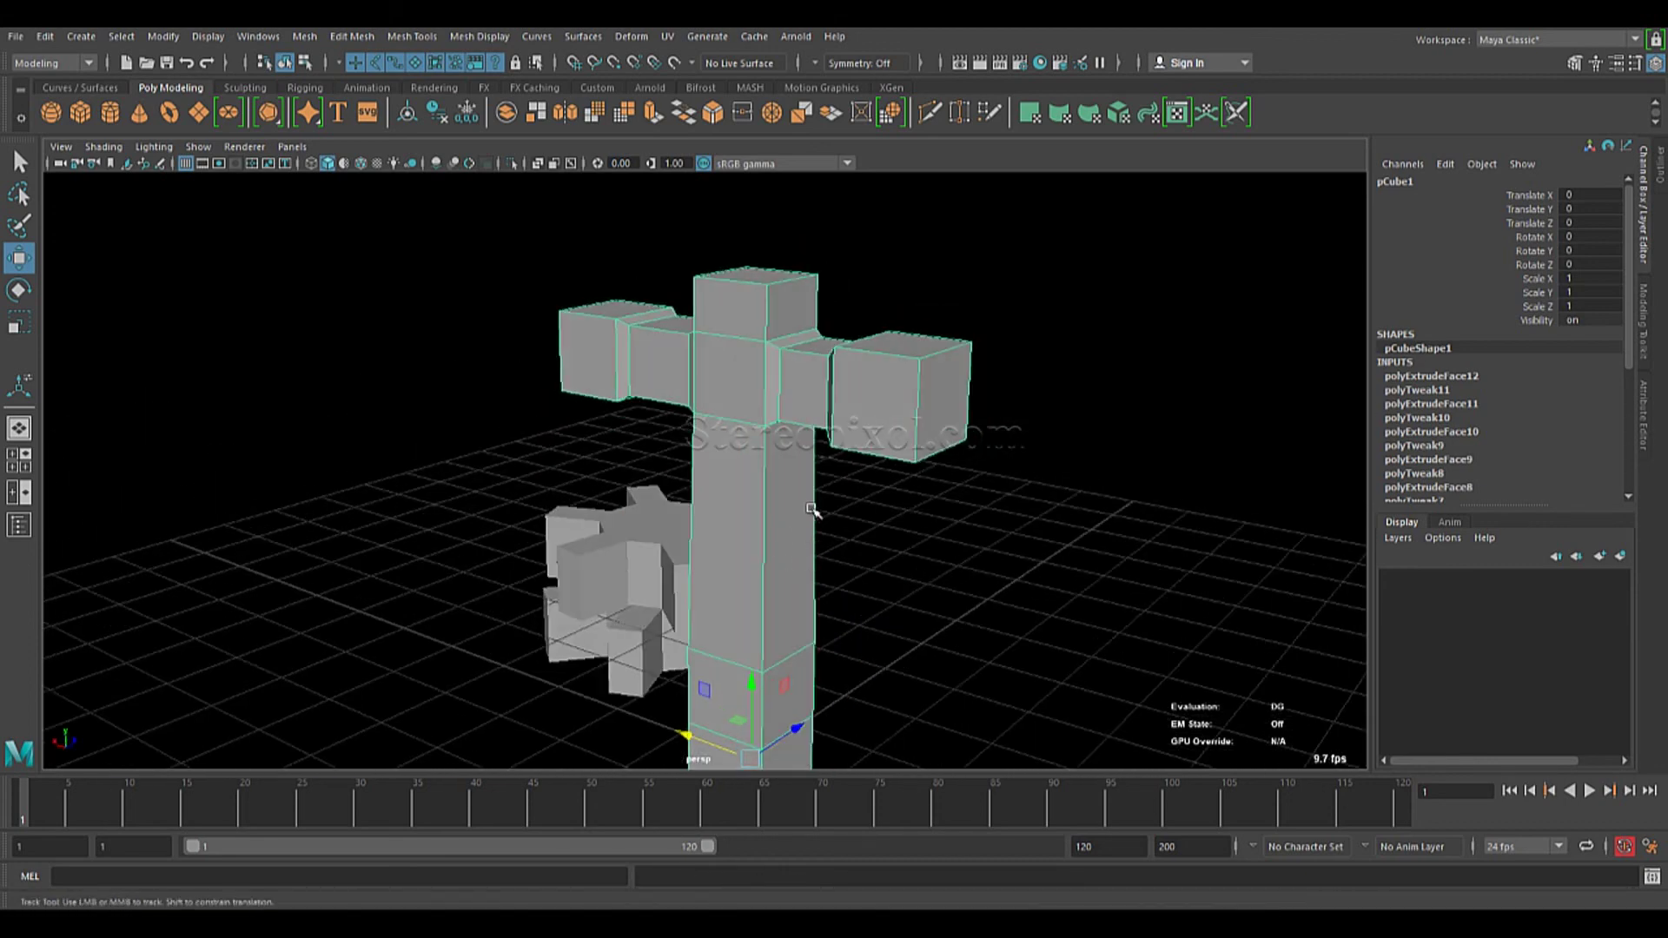
{"action": "middle_click_drag", "start_coordinate": [811, 510], "coordinate": [830, 434], "text": "alt"}
{"action": "right_click_drag", "start_coordinate": [864, 521], "coordinate": [819, 468], "text": "alt"}
{"action": "left_click_drag", "start_coordinate": [819, 469], "coordinate": [830, 515], "text": "alt"}
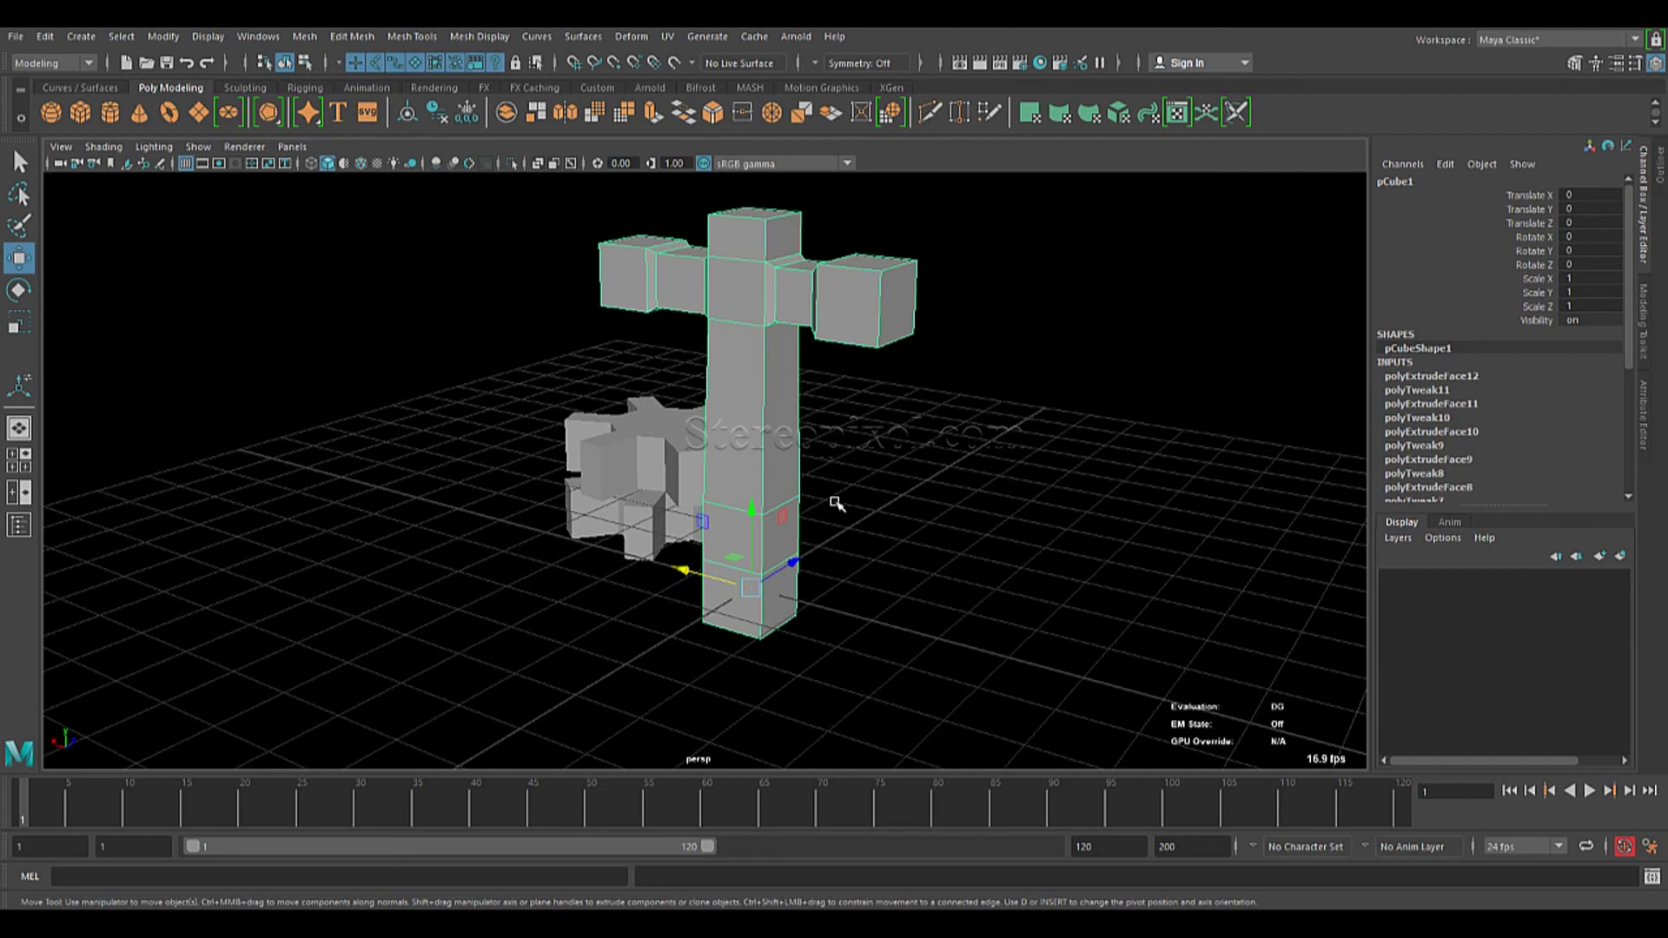
{"action": "mouse_move", "coordinate": [821, 519]}
{"action": "left_mouse_down", "text": "alt"}
{"action": "mouse_move", "coordinate": [856, 487]}
{"action": "mouse_move", "coordinate": [827, 495]}
{"action": "mouse_move", "coordinate": [838, 510]}
{"action": "left_mouse_up", "text": "alt"}
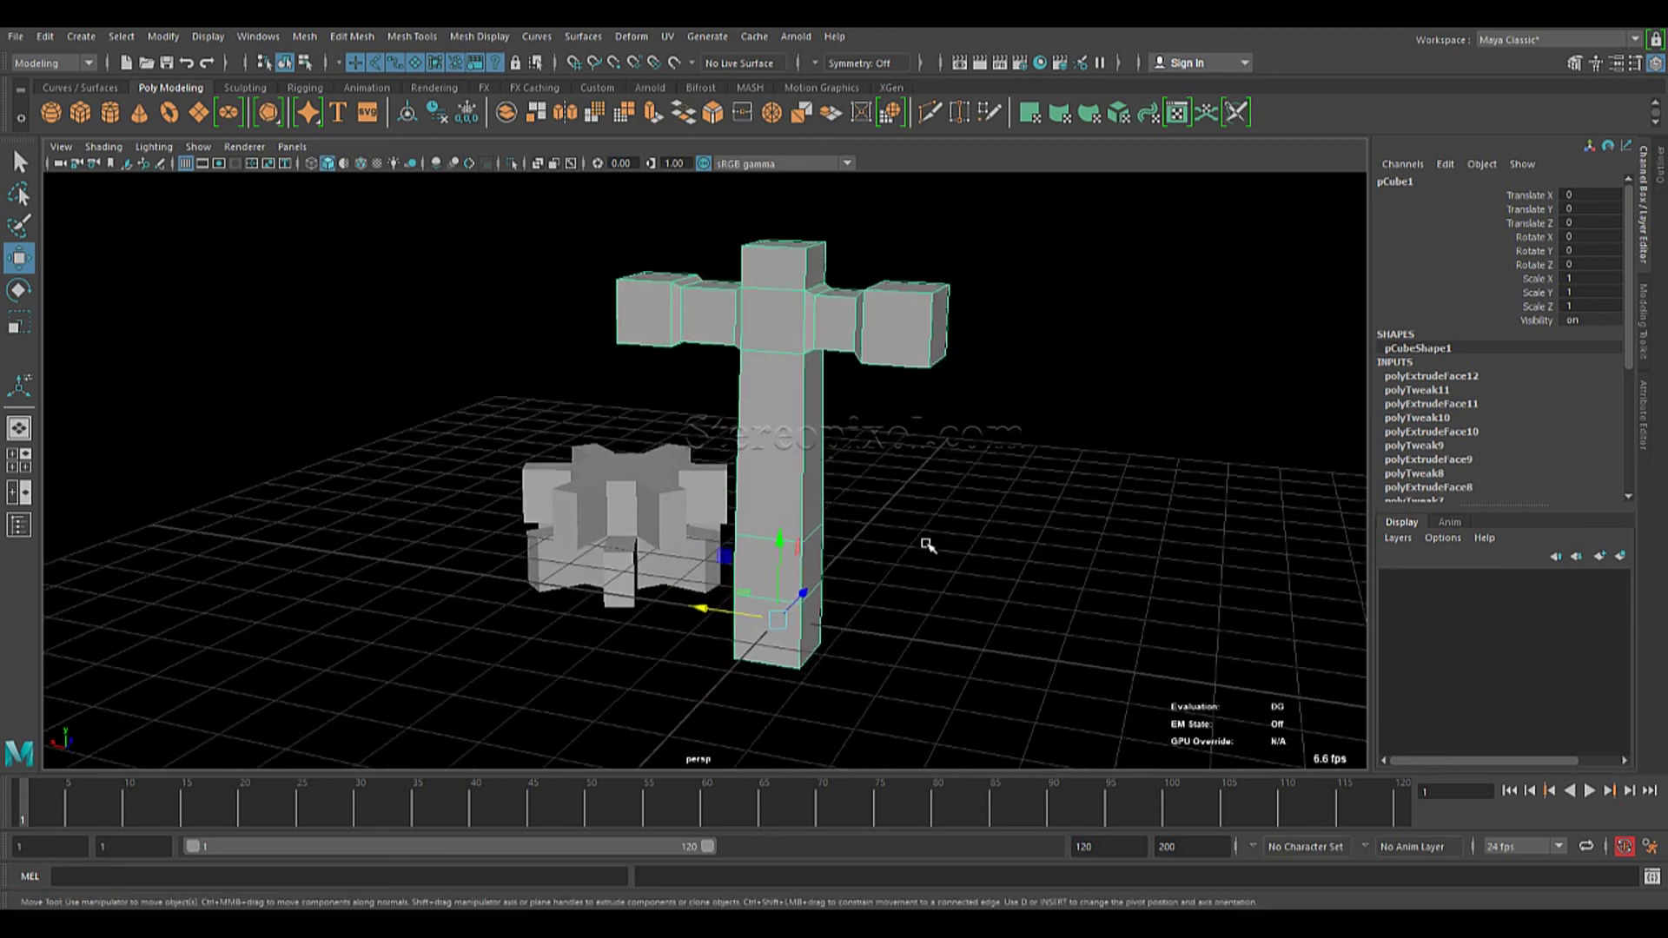